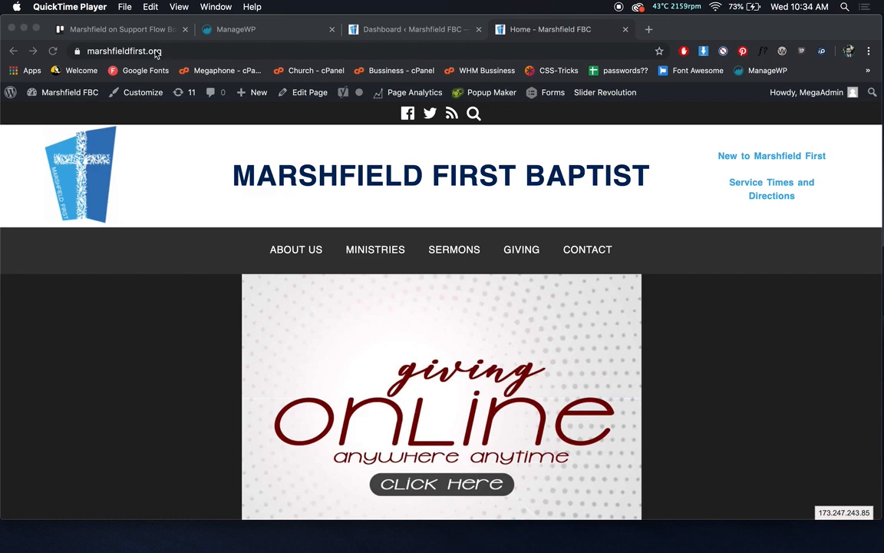
Open the WordPress admin dashboard at marshfieldfirst.org/wp-admin.
{"action": "left_click", "coordinate": [113, 49]}
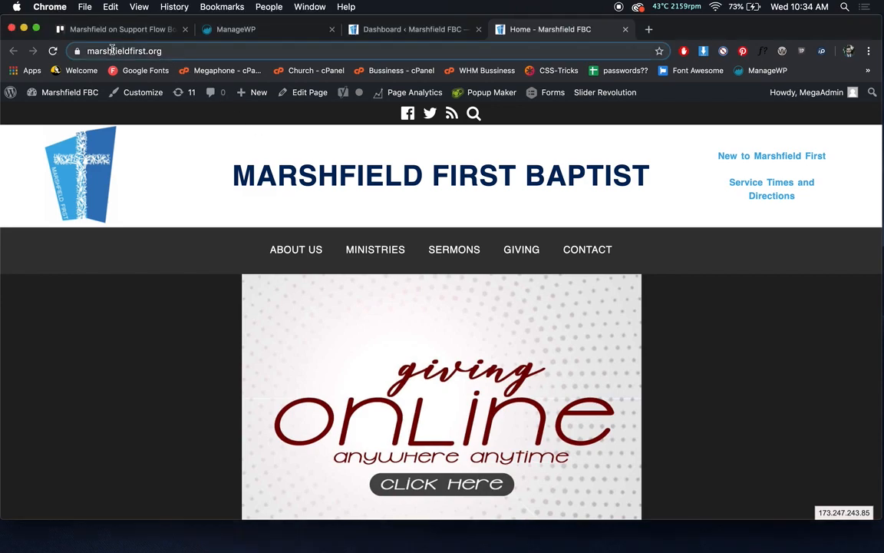
{"action": "left_click", "coordinate": [174, 52]}
{"action": "type", "text": "//"}
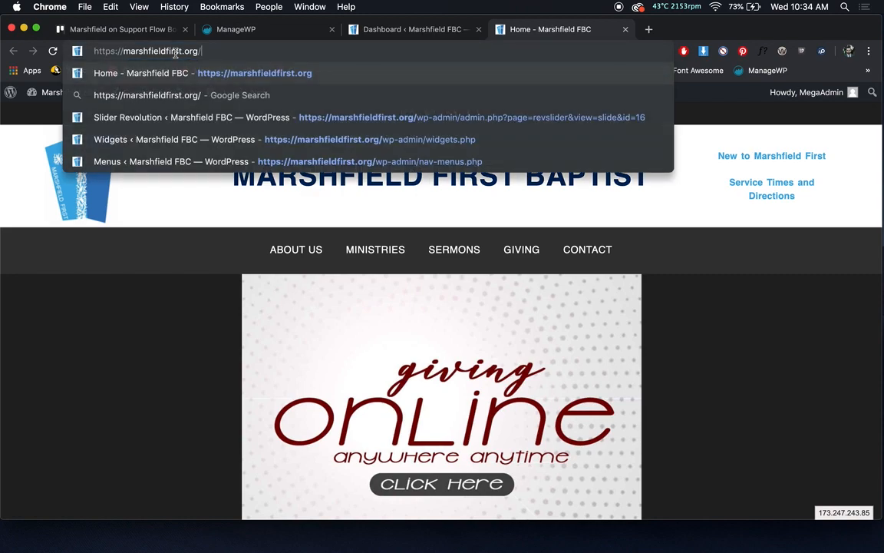
{"action": "type", "text": "wp-admin"}
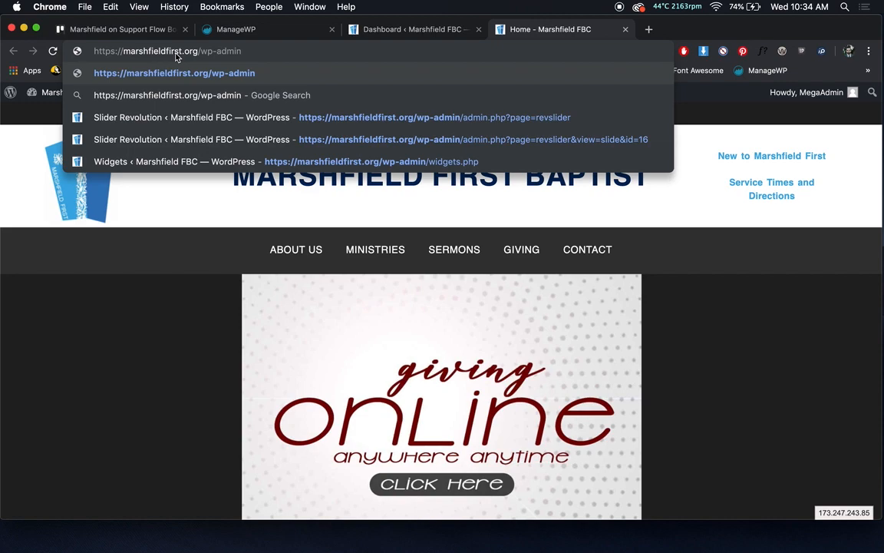
{"action": "key", "text": "Return"}
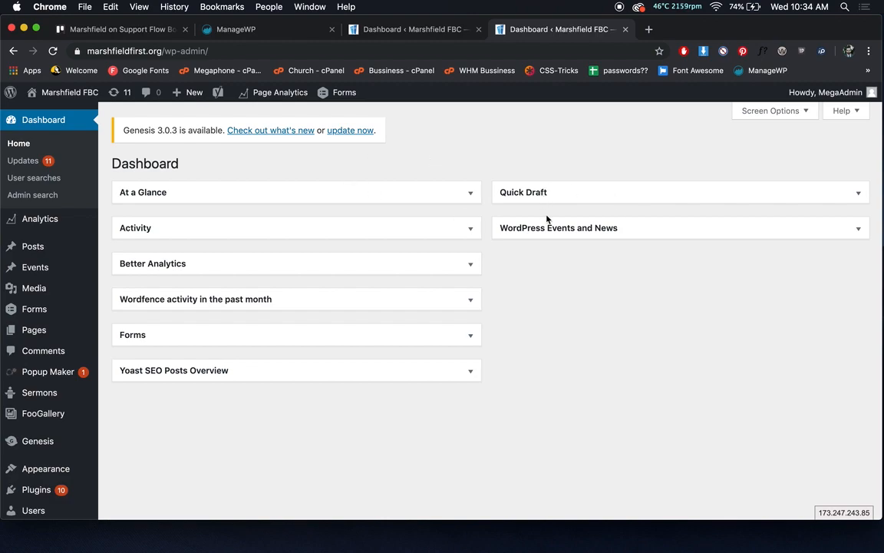
Examine the At a Glance, Quick Draft, Activity and Better Analytics dashboard widgets by expanding and collapsing them.
{"action": "left_click", "coordinate": [470, 192]}
{"action": "left_click", "coordinate": [470, 192]}
{"action": "left_click", "coordinate": [605, 194]}
{"action": "left_click", "coordinate": [606, 195]}
{"action": "left_click", "coordinate": [467, 230]}
{"action": "left_click", "coordinate": [467, 229]}
{"action": "left_click", "coordinate": [463, 268]}
{"action": "left_click", "coordinate": [463, 270]}
{"action": "left_click", "coordinate": [462, 270]}
{"action": "left_click", "coordinate": [464, 264]}
{"action": "left_click", "coordinate": [452, 234]}
{"action": "left_click", "coordinate": [453, 234]}
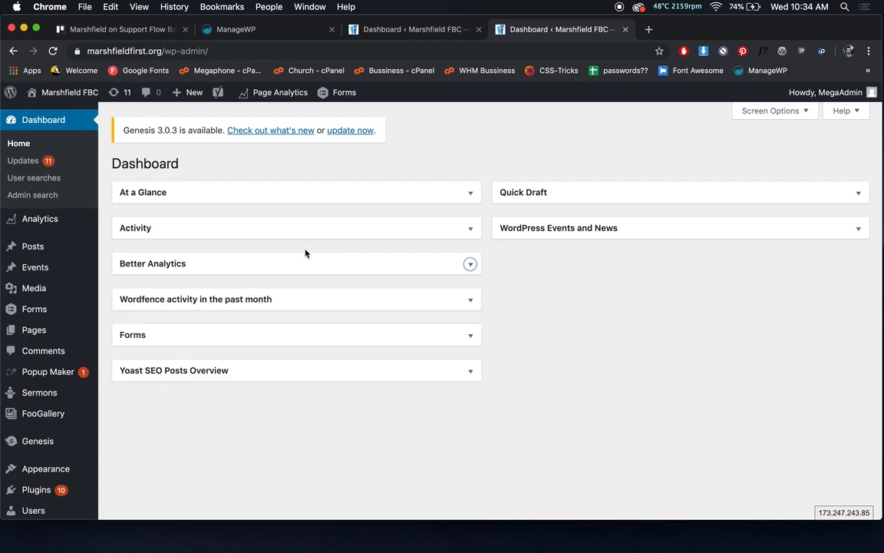
Open the WordPress Updates page and review the available core, plugin and theme updates.
{"action": "left_click", "coordinate": [31, 163]}
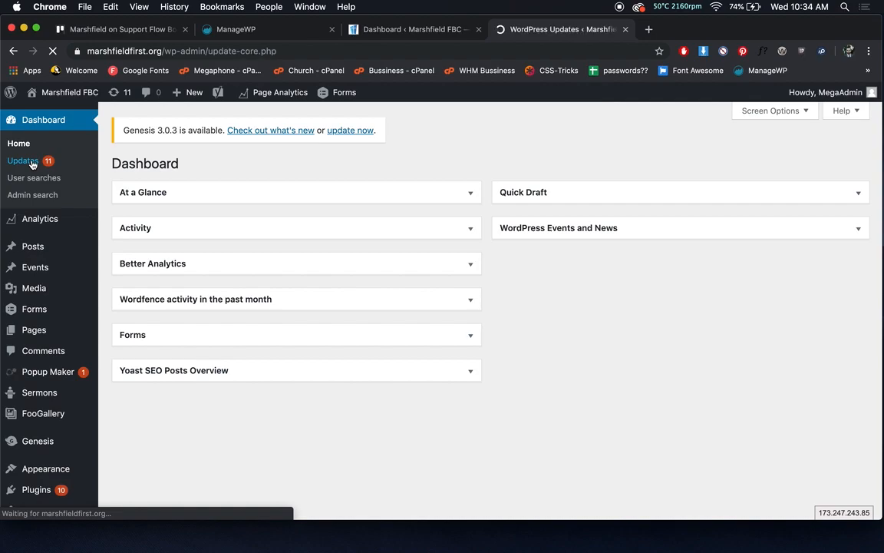
{"action": "scroll", "coordinate": [440, 256], "scroll_direction": "down", "scroll_amount": 1}
{"action": "scroll", "coordinate": [441, 257], "scroll_direction": "down", "scroll_amount": 10}
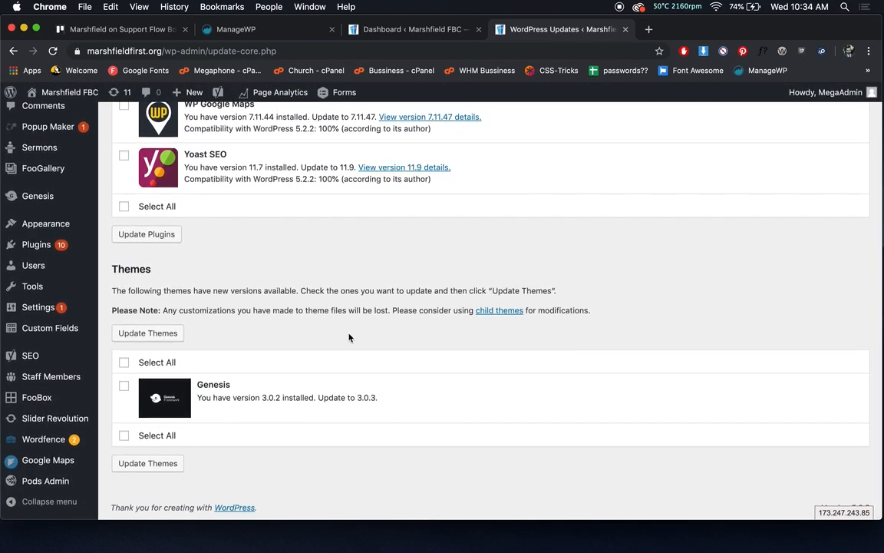
{"action": "scroll", "coordinate": [349, 335], "scroll_direction": "up", "scroll_amount": 10}
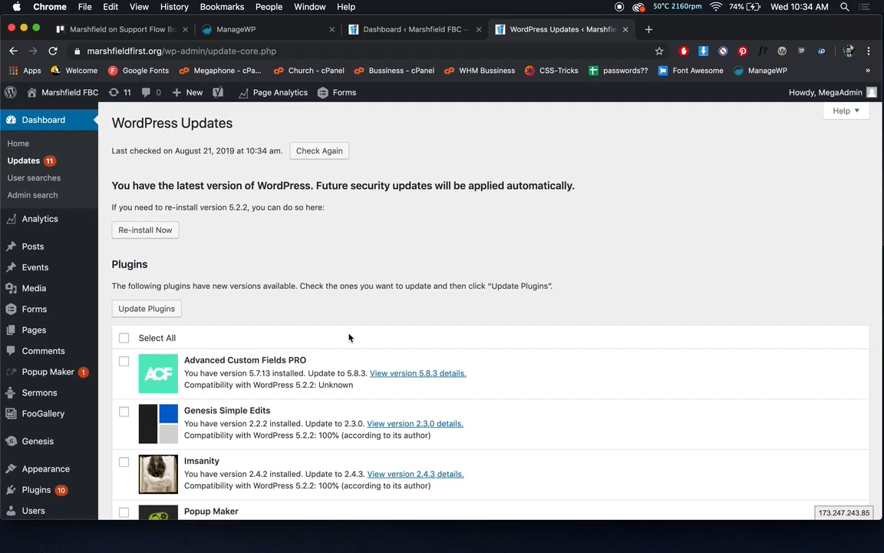
{"action": "scroll", "coordinate": [349, 338], "scroll_direction": "down", "scroll_amount": 10}
{"action": "scroll", "coordinate": [349, 335], "scroll_direction": "up", "scroll_amount": 10}
{"action": "scroll", "coordinate": [191, 315], "scroll_direction": "down", "scroll_amount": 5}
{"action": "scroll", "coordinate": [161, 347], "scroll_direction": "down", "scroll_amount": 3}
{"action": "scroll", "coordinate": [143, 307], "scroll_direction": "up", "scroll_amount": 5}
Update all plugins listed on the WordPress Updates page and check the result of each one.
{"action": "left_click", "coordinate": [123, 202]}
{"action": "left_click", "coordinate": [146, 173]}
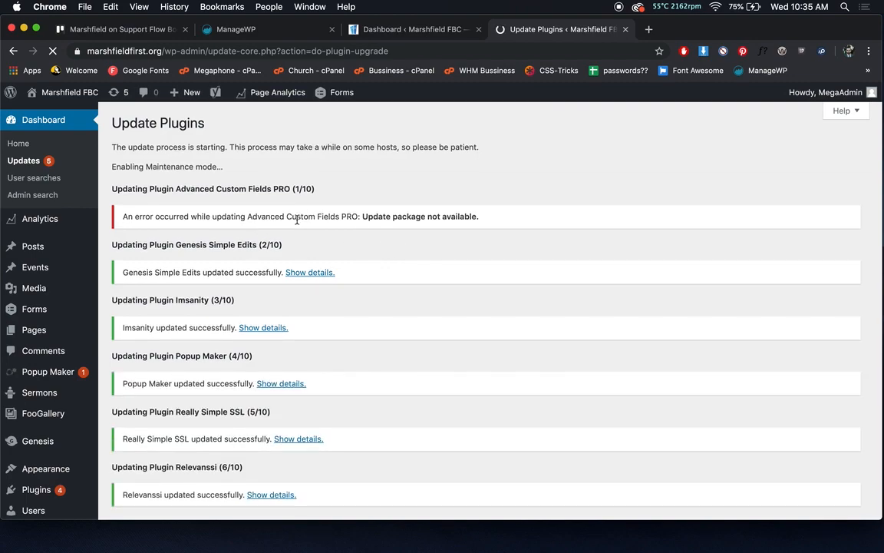
{"action": "scroll", "coordinate": [297, 218], "scroll_direction": "down", "scroll_amount": 1}
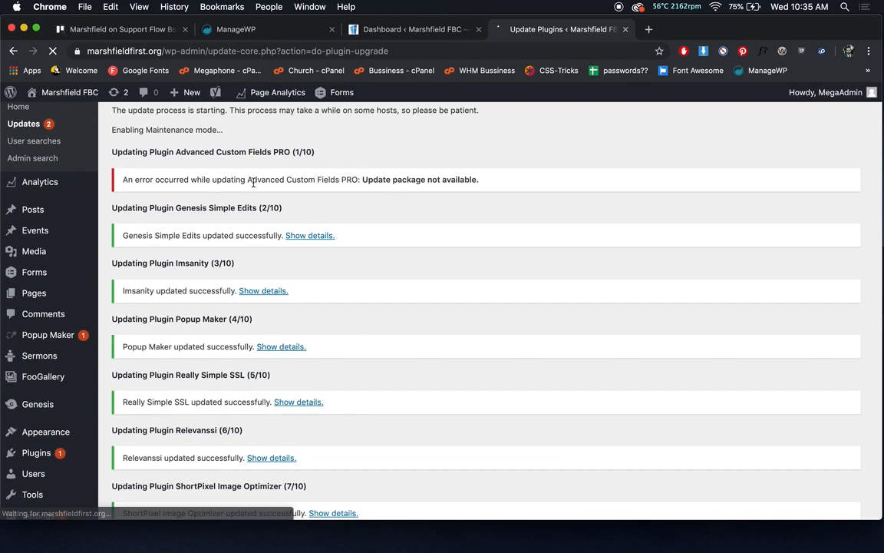
{"action": "scroll", "coordinate": [239, 192], "scroll_direction": "down", "scroll_amount": 7}
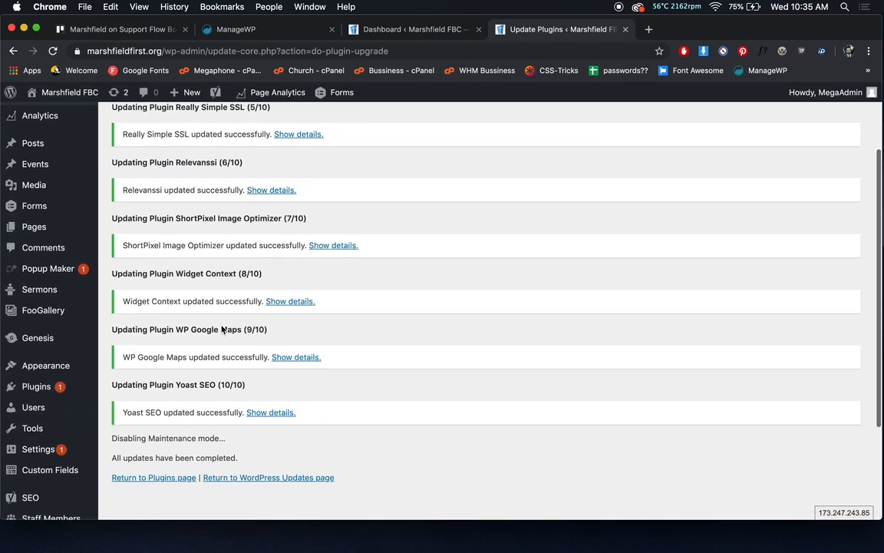
{"action": "scroll", "coordinate": [177, 312], "scroll_direction": "up", "scroll_amount": 5}
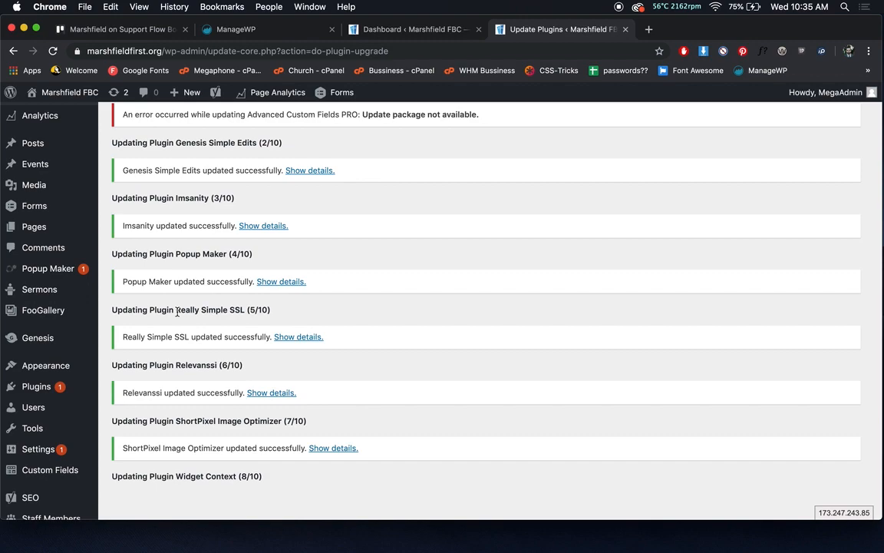
{"action": "scroll", "coordinate": [160, 256], "scroll_direction": "up", "scroll_amount": 3}
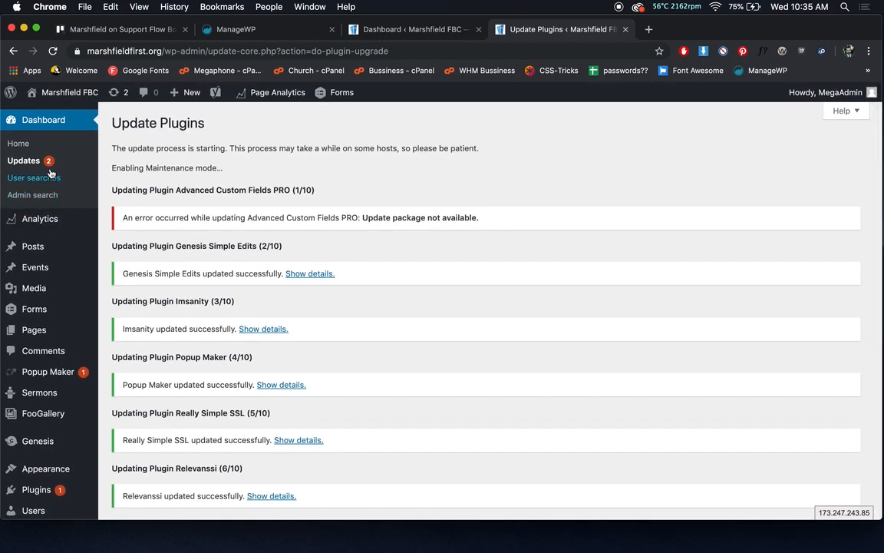
Return to the WordPress Updates page and update the Genesis theme.
{"action": "left_click", "coordinate": [39, 165]}
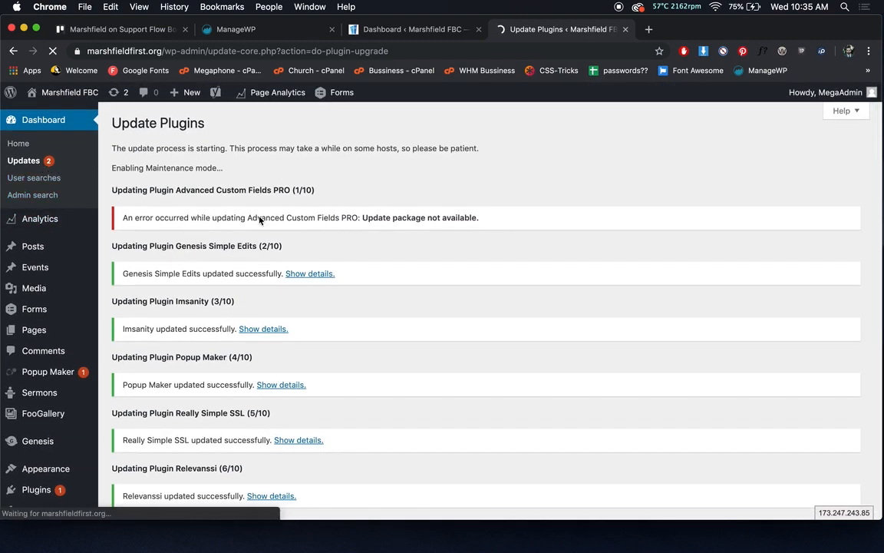
{"action": "scroll", "coordinate": [298, 234], "scroll_direction": "down", "scroll_amount": 2}
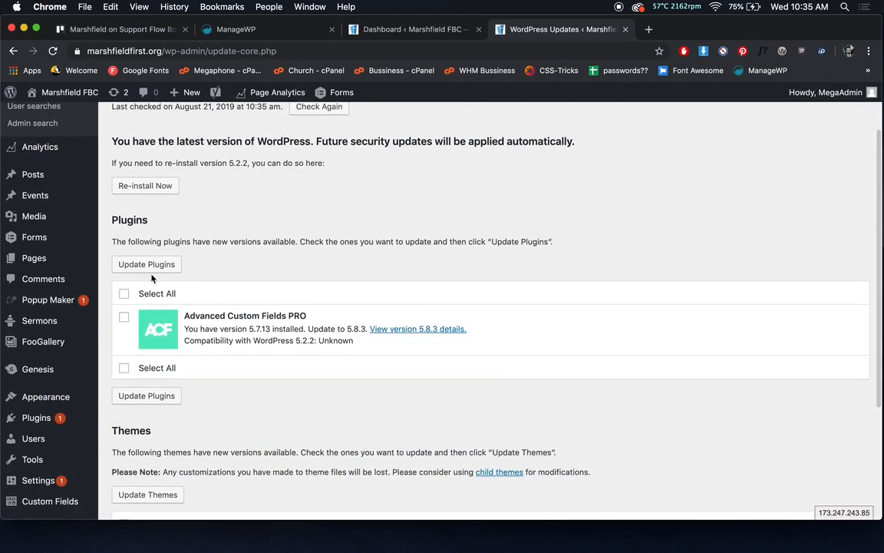
{"action": "scroll", "coordinate": [257, 289], "scroll_direction": "down", "scroll_amount": 5}
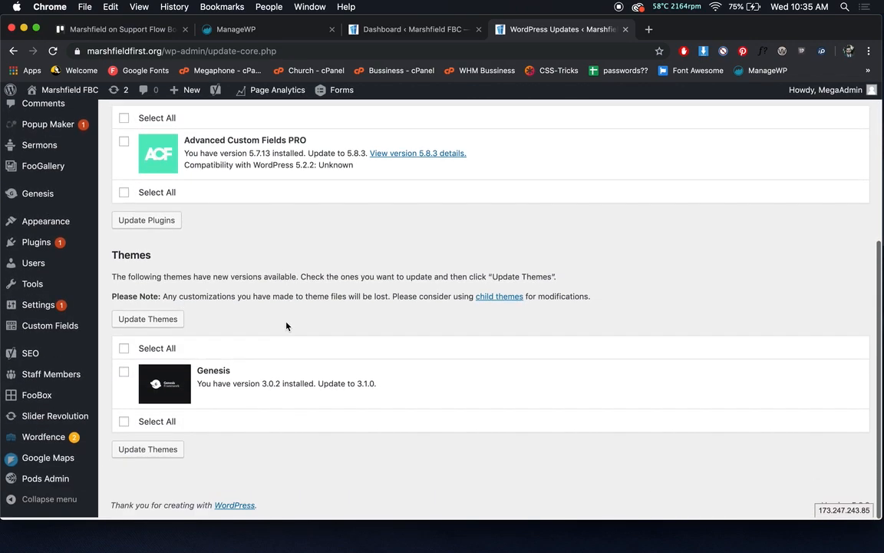
{"action": "left_click", "coordinate": [124, 350]}
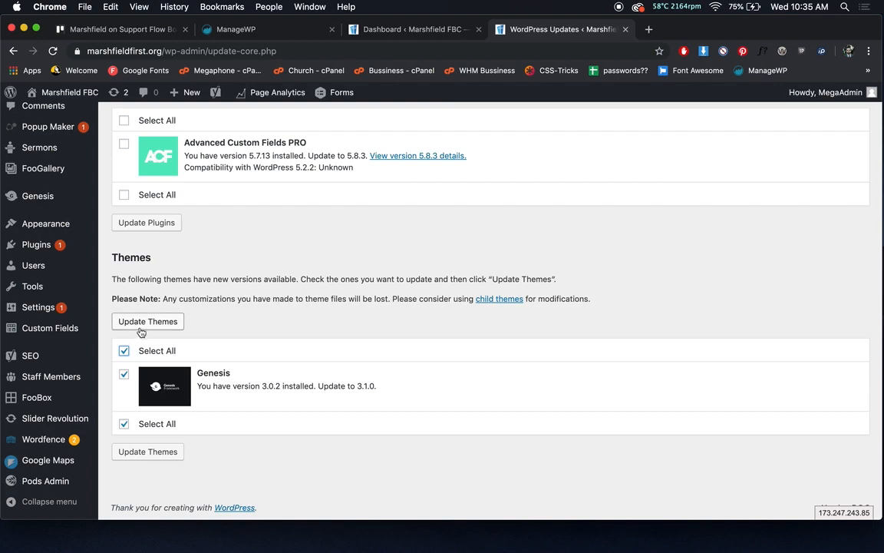
{"action": "left_click", "coordinate": [142, 329]}
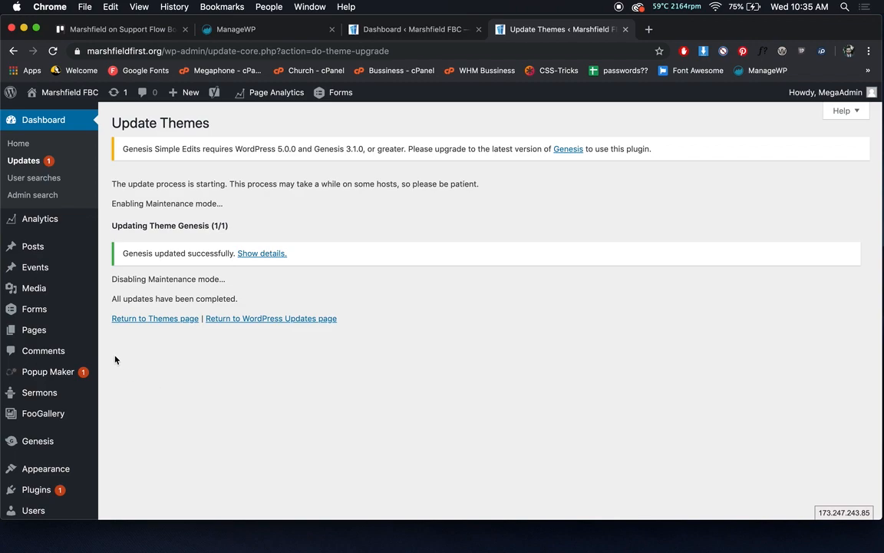
Look through the list of all posts and open the published "2nd Timothy" post for editing.
{"action": "left_click", "coordinate": [66, 257]}
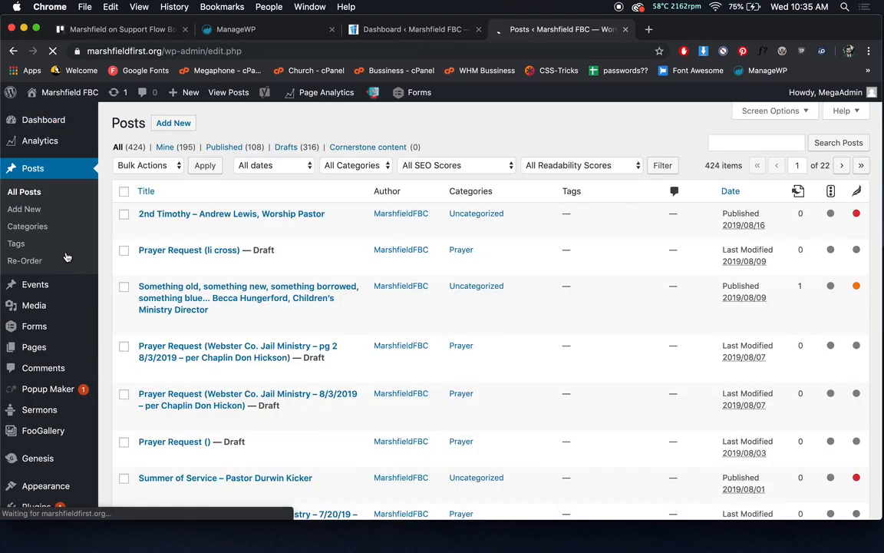
{"action": "scroll", "coordinate": [549, 248], "scroll_direction": "down", "scroll_amount": 10}
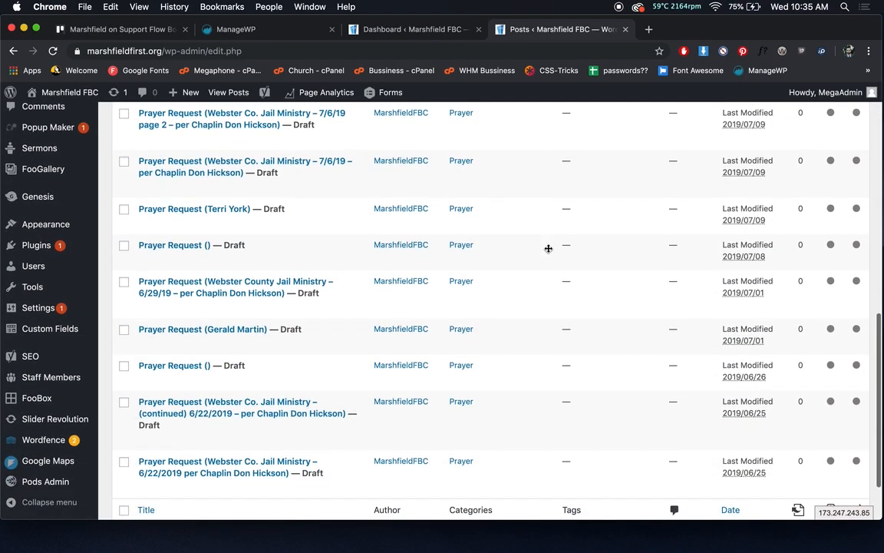
{"action": "scroll", "coordinate": [549, 248], "scroll_direction": "up", "scroll_amount": 10}
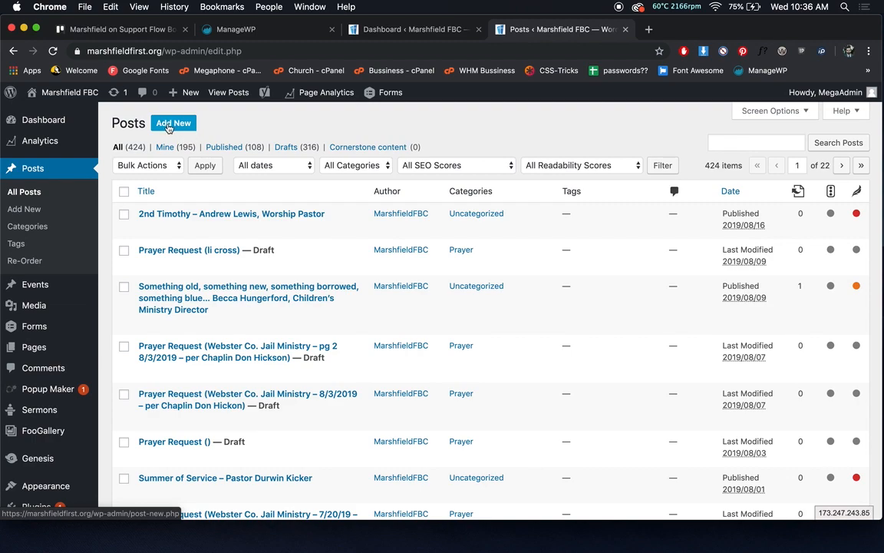
{"action": "left_click", "coordinate": [243, 215]}
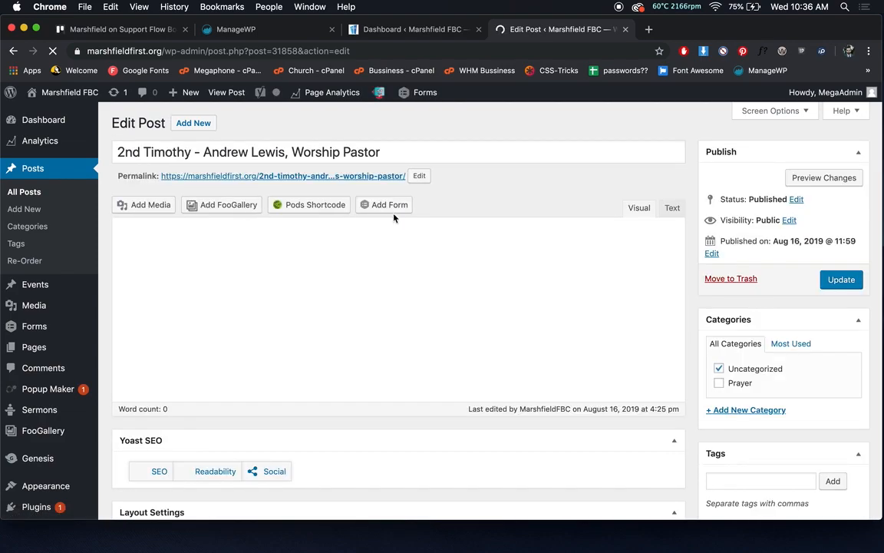
Inspect the post's title field and its editable permalink slug.
{"action": "left_click_drag", "start_coordinate": [399, 152], "coordinate": [122, 149]}
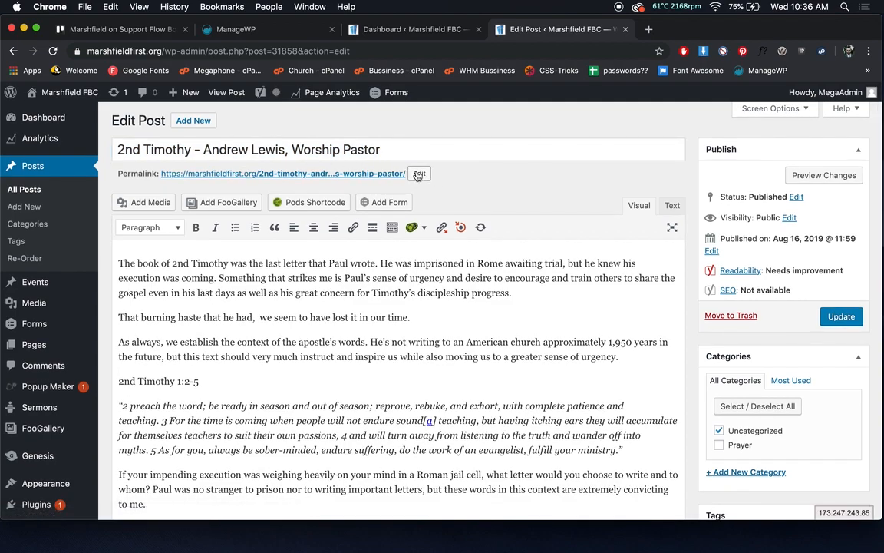
{"action": "left_click", "coordinate": [397, 151]}
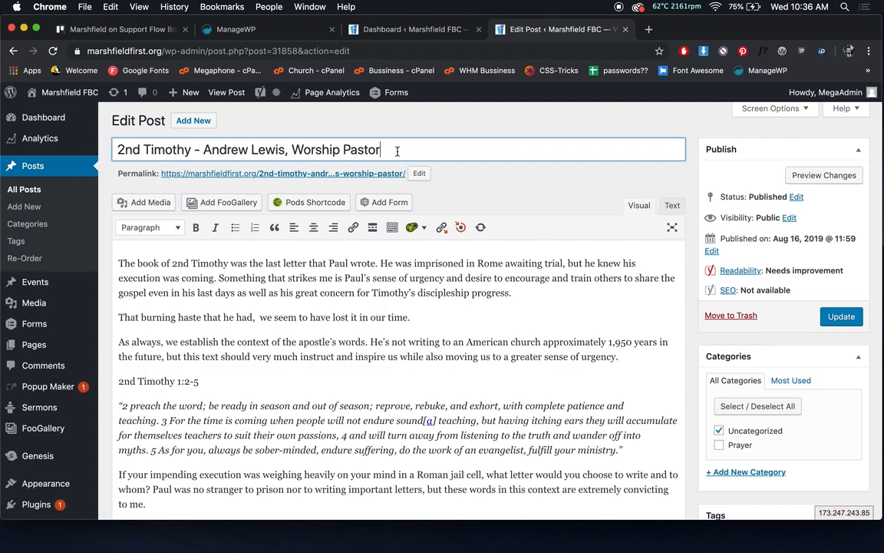
{"action": "left_click", "coordinate": [419, 174]}
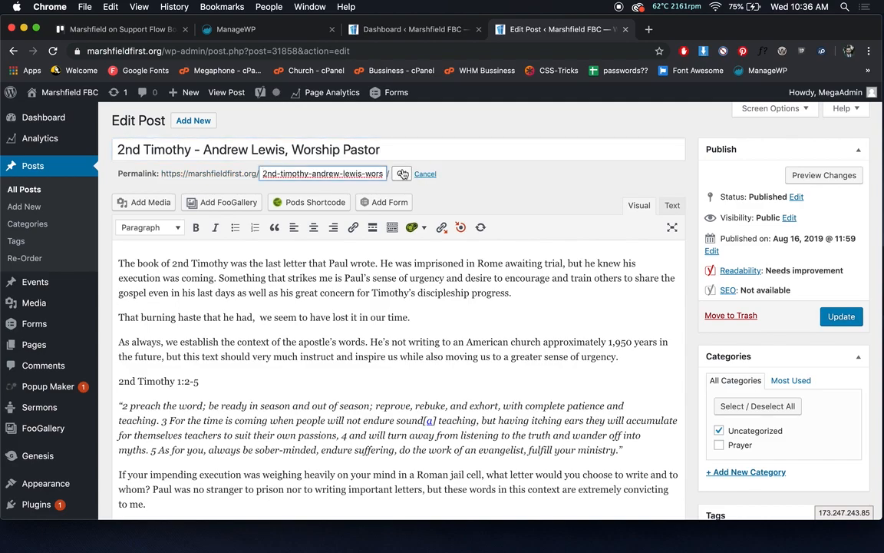
{"action": "left_click", "coordinate": [405, 174]}
Review the post editor from the body text through the Yoast SEO, layout, categories, tags and featured image settings.
{"action": "scroll", "coordinate": [467, 198], "scroll_direction": "down", "scroll_amount": 2}
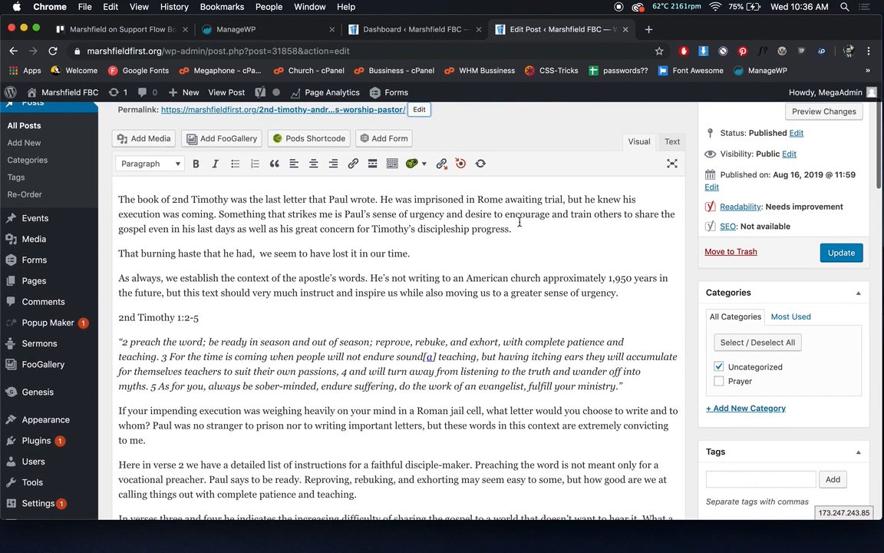
{"action": "scroll", "coordinate": [466, 309], "scroll_direction": "down", "scroll_amount": 10}
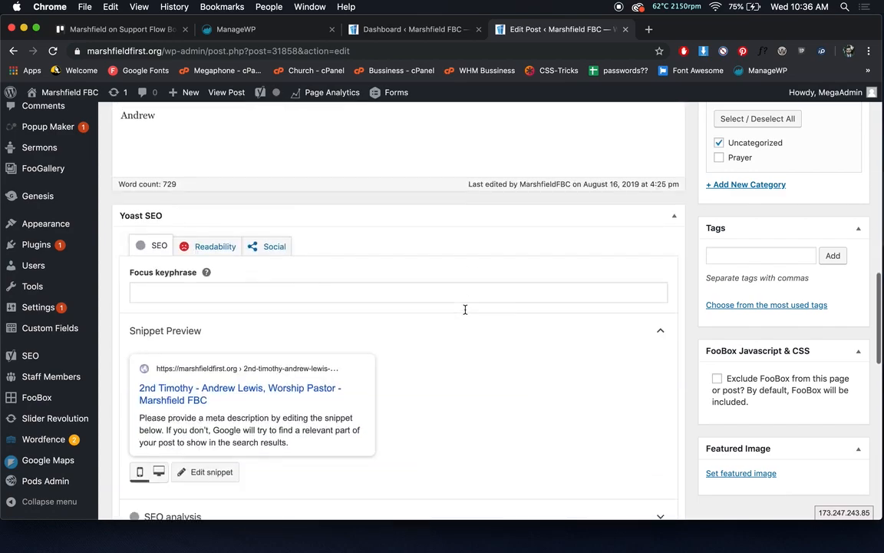
{"action": "scroll", "coordinate": [465, 311], "scroll_direction": "up", "scroll_amount": 2}
{"action": "scroll", "coordinate": [465, 313], "scroll_direction": "up", "scroll_amount": 3}
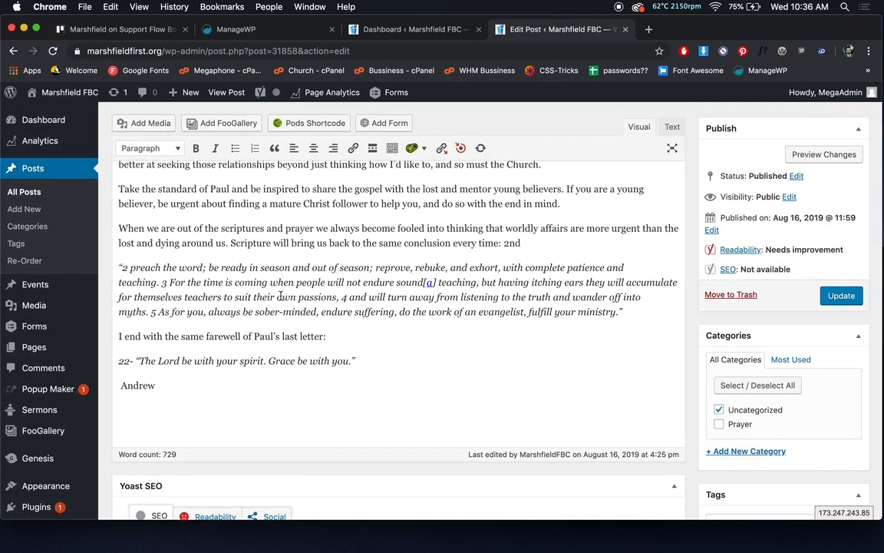
{"action": "scroll", "coordinate": [281, 296], "scroll_direction": "up", "scroll_amount": 4}
{"action": "scroll", "coordinate": [281, 296], "scroll_direction": "up", "scroll_amount": 6}
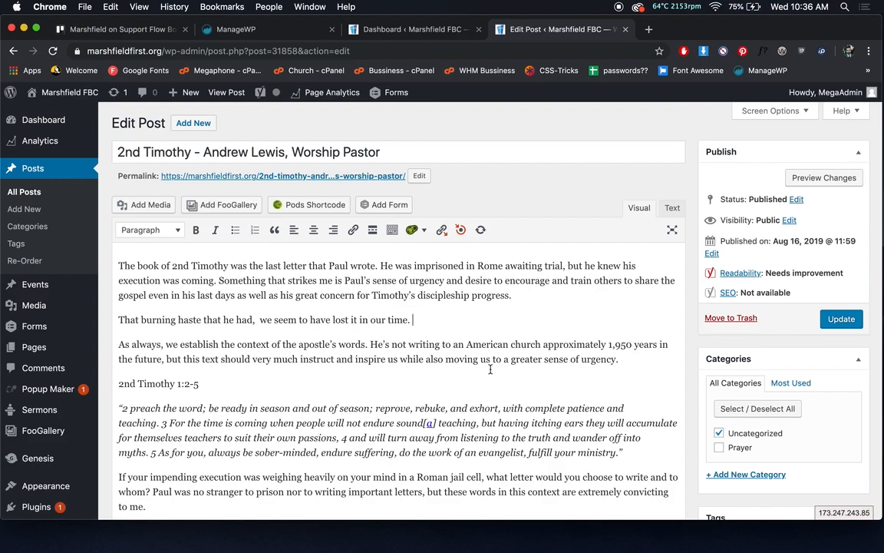
{"action": "scroll", "coordinate": [489, 370], "scroll_direction": "down", "scroll_amount": 10}
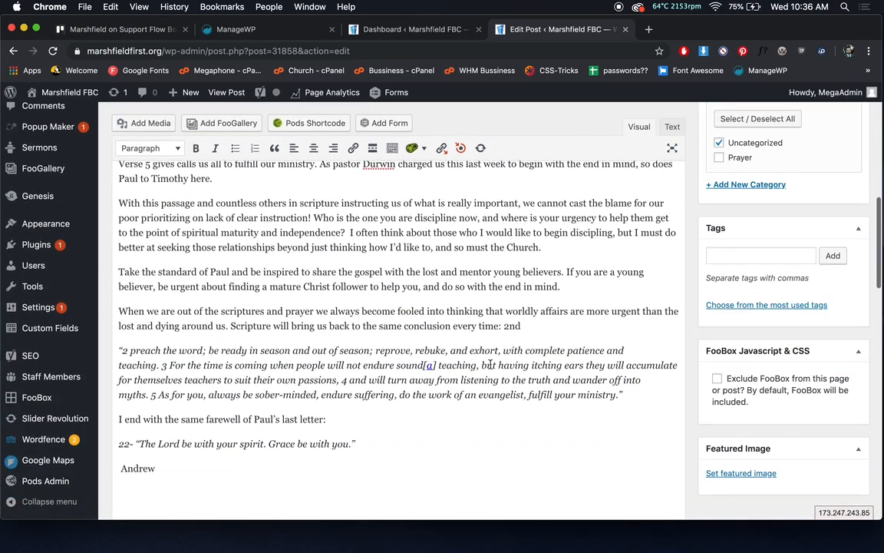
{"action": "scroll", "coordinate": [490, 365], "scroll_direction": "up", "scroll_amount": 6}
{"action": "scroll", "coordinate": [490, 365], "scroll_direction": "up", "scroll_amount": 5}
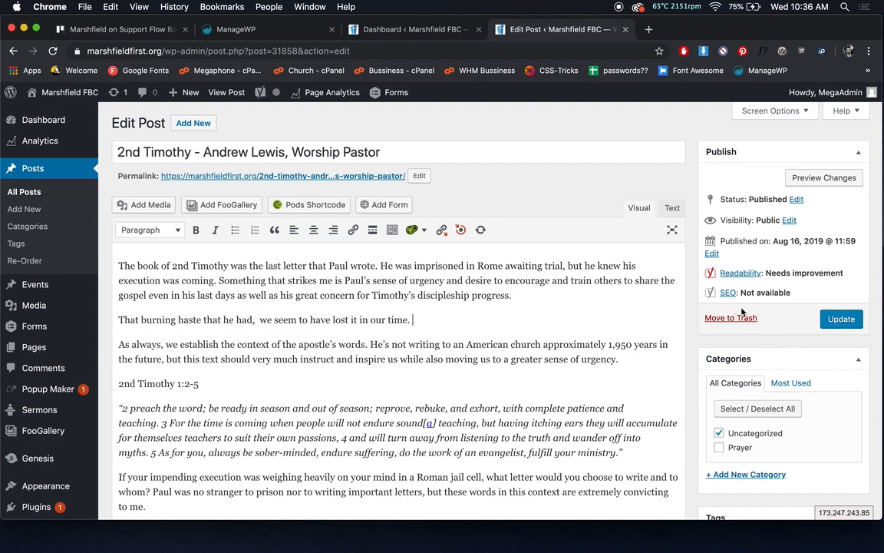
{"action": "scroll", "coordinate": [737, 305], "scroll_direction": "down", "scroll_amount": 15}
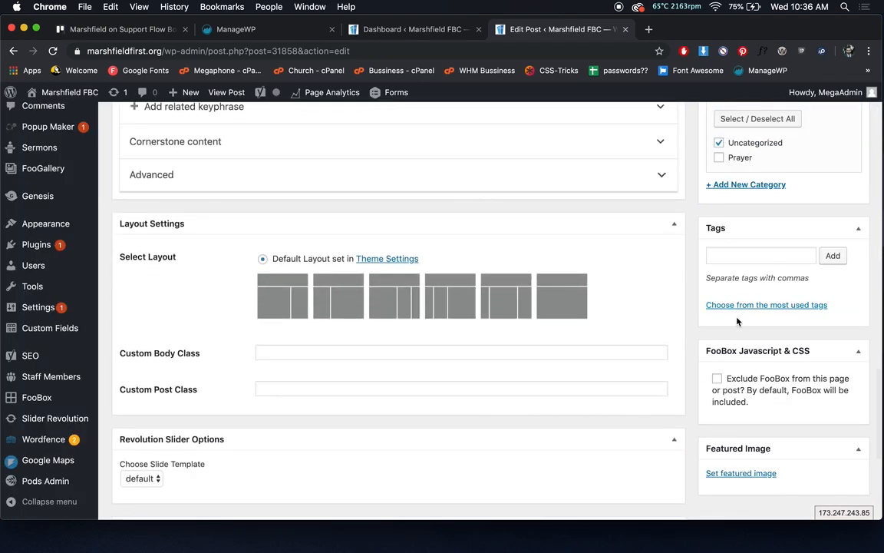
{"action": "scroll", "coordinate": [438, 300], "scroll_direction": "down", "scroll_amount": 5}
{"action": "scroll", "coordinate": [438, 295], "scroll_direction": "up", "scroll_amount": 20}
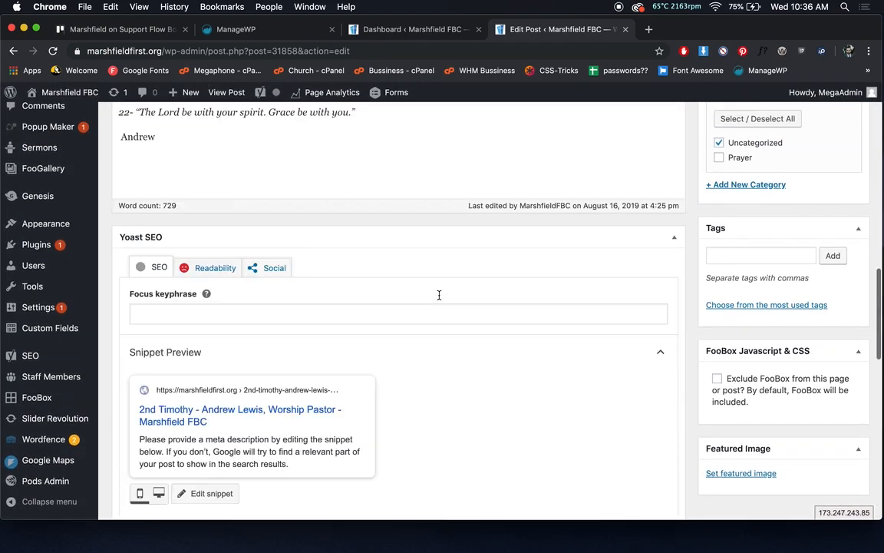
Open the post editor's screen options and compare the listed boxes with the sections down the page.
{"action": "left_click", "coordinate": [769, 111]}
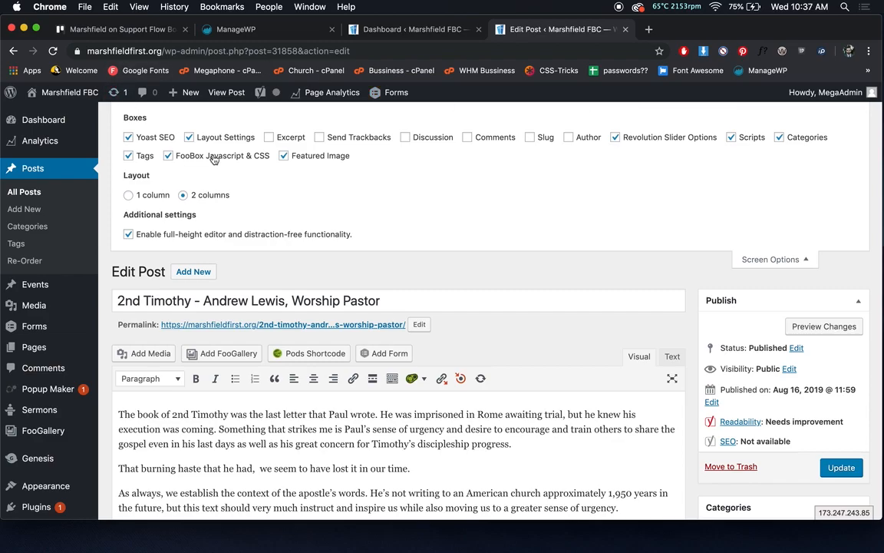
{"action": "scroll", "coordinate": [370, 349], "scroll_direction": "down", "scroll_amount": 15}
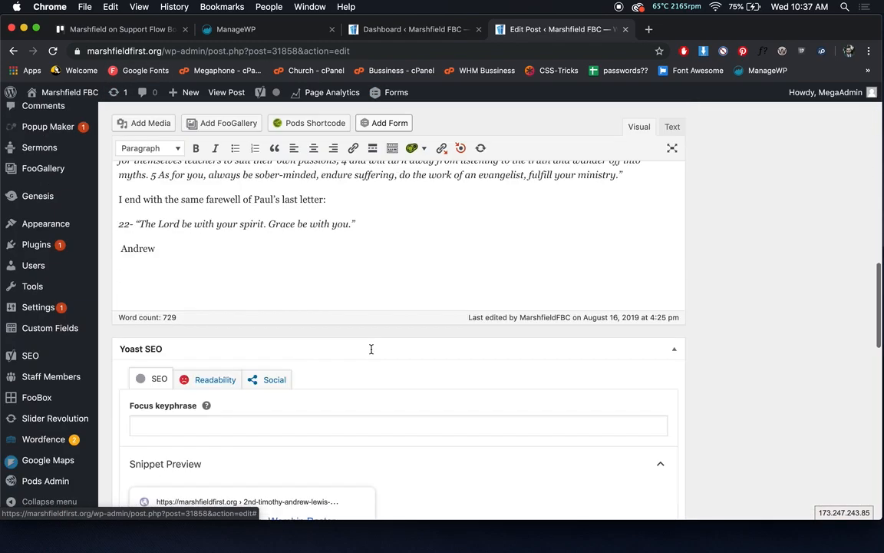
{"action": "scroll", "coordinate": [372, 350], "scroll_direction": "up", "scroll_amount": 5}
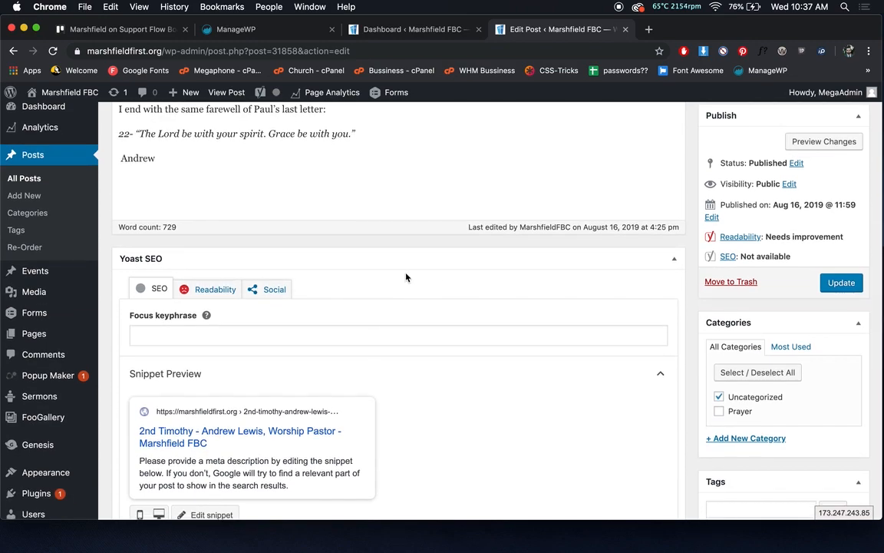
{"action": "scroll", "coordinate": [426, 264], "scroll_direction": "down", "scroll_amount": 8}
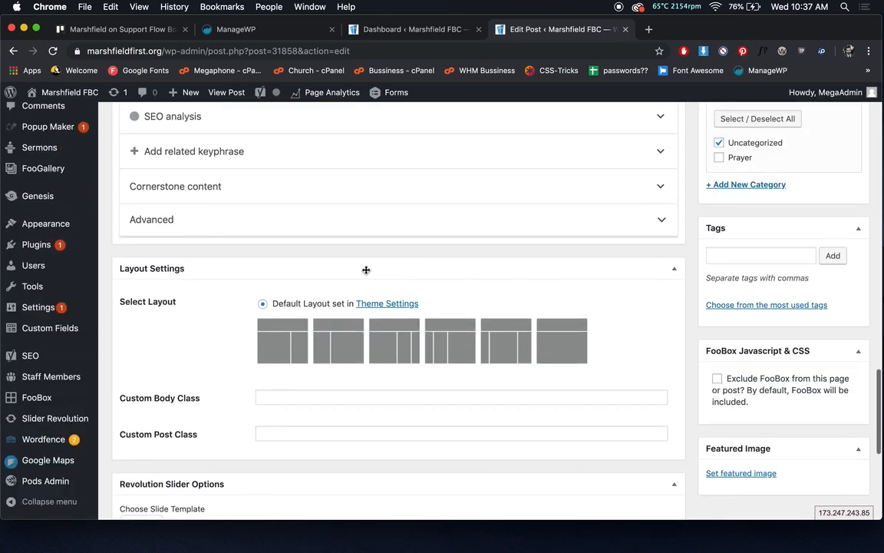
{"action": "scroll", "coordinate": [385, 263], "scroll_direction": "down", "scroll_amount": 3}
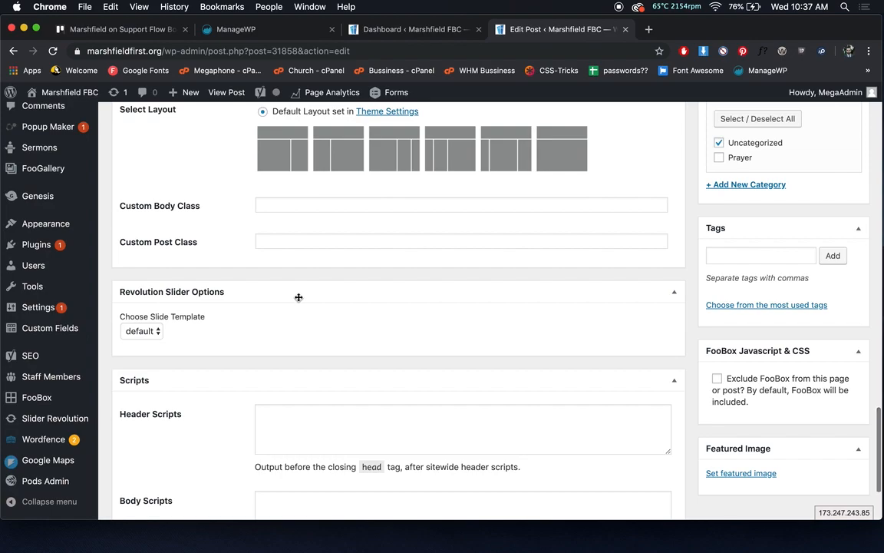
{"action": "scroll", "coordinate": [301, 300], "scroll_direction": "down", "scroll_amount": 3}
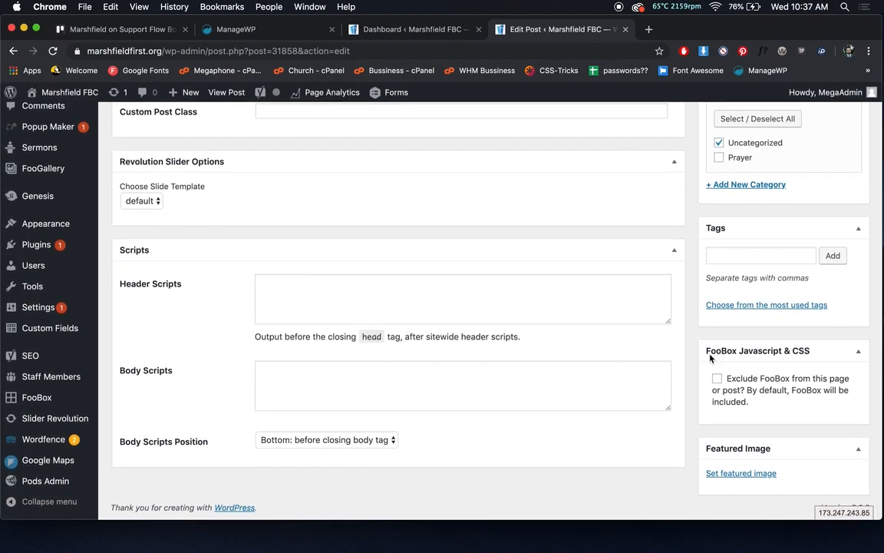
{"action": "scroll", "coordinate": [600, 282], "scroll_direction": "up", "scroll_amount": 20}
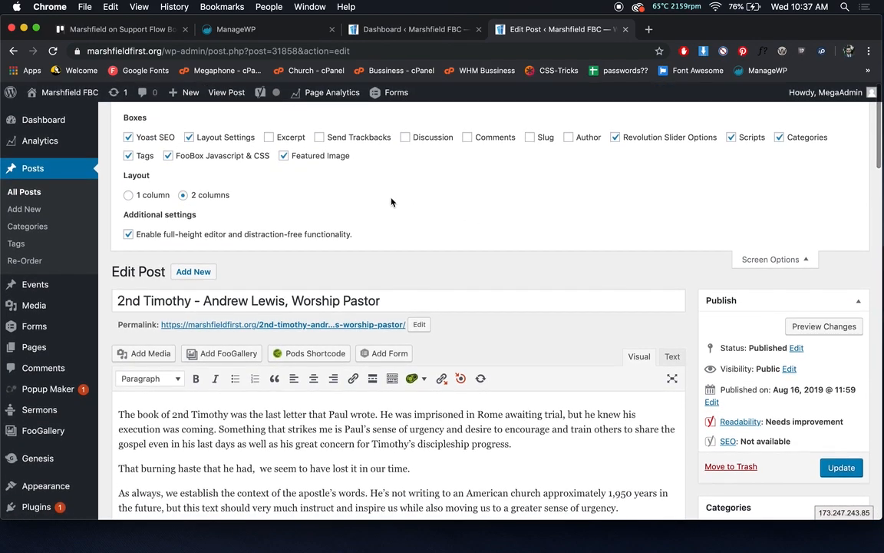
Hide the Yoast SEO, Layout Settings, Revolution Slider Options, Scripts and FooBox Javascript & CSS boxes from the post editor.
{"action": "left_click", "coordinate": [201, 138]}
{"action": "left_click", "coordinate": [152, 140]}
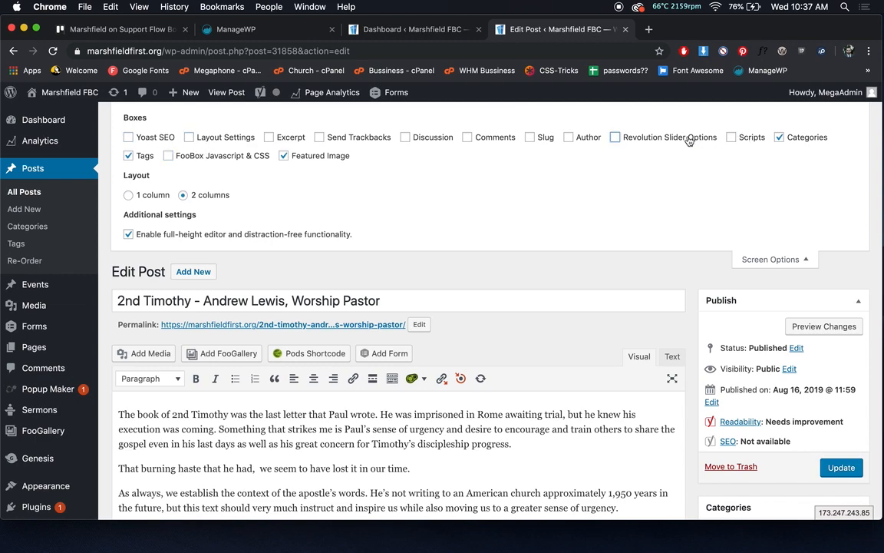
{"action": "left_click", "coordinate": [783, 258]}
{"action": "scroll", "coordinate": [616, 242], "scroll_direction": "down", "scroll_amount": 5}
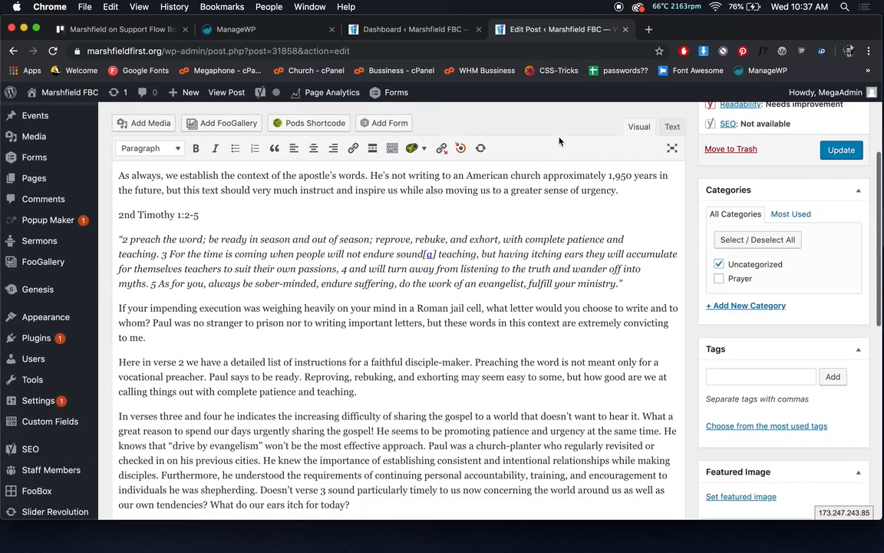
{"action": "scroll", "coordinate": [617, 242], "scroll_direction": "down", "scroll_amount": 5}
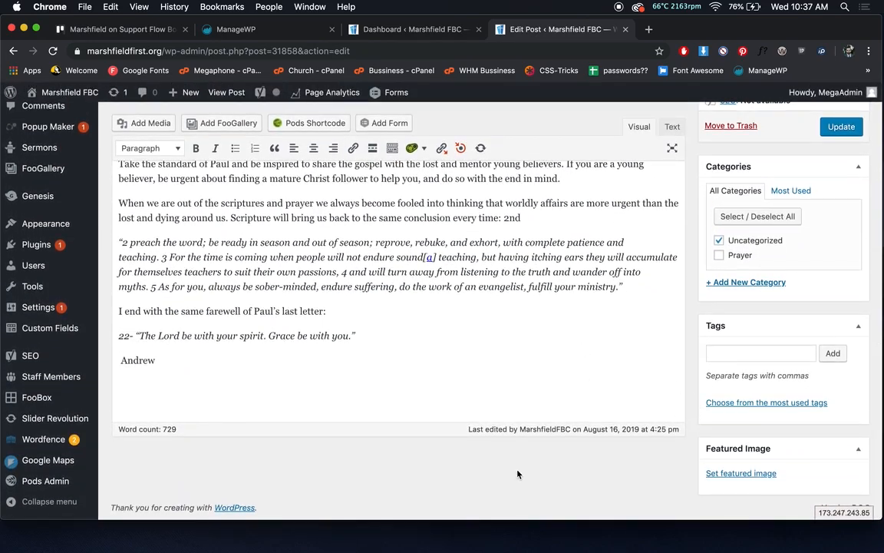
{"action": "scroll", "coordinate": [709, 400], "scroll_direction": "up", "scroll_amount": 10}
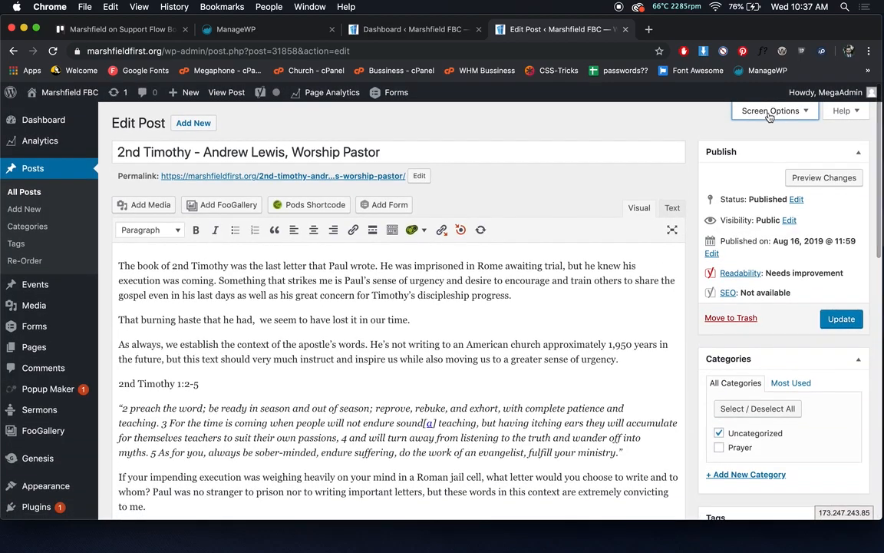
Hide the Tags box from the post editor as well and check the simplified page.
{"action": "left_click", "coordinate": [771, 111]}
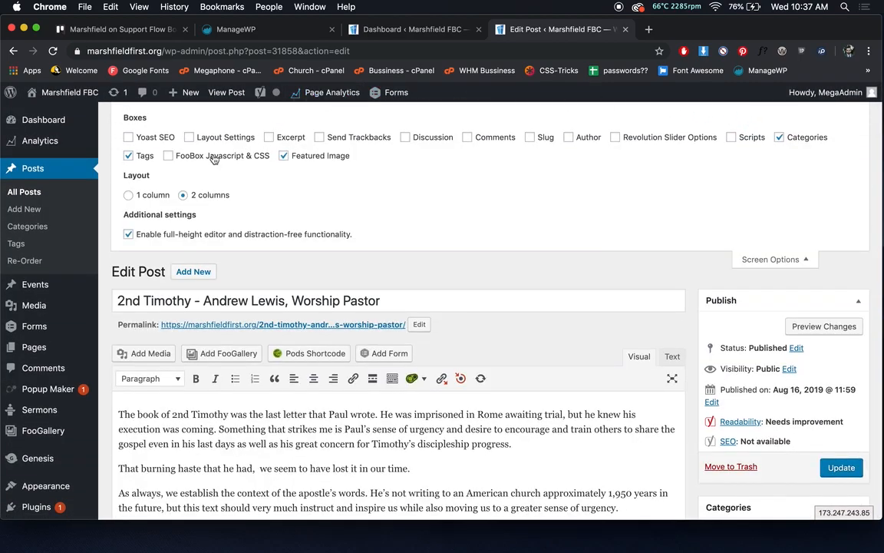
{"action": "left_click", "coordinate": [129, 156]}
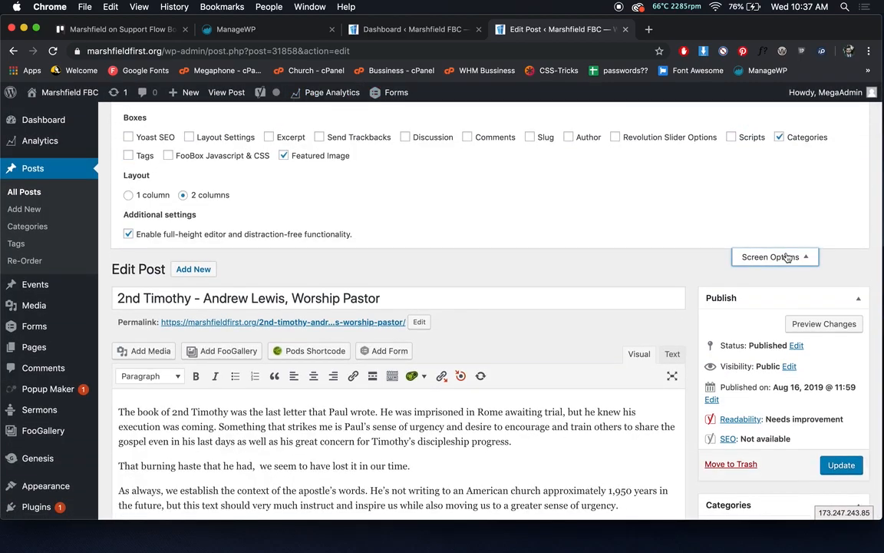
{"action": "left_click", "coordinate": [783, 259]}
{"action": "scroll", "coordinate": [616, 271], "scroll_direction": "down", "scroll_amount": 10}
{"action": "scroll", "coordinate": [617, 271], "scroll_direction": "down", "scroll_amount": 5}
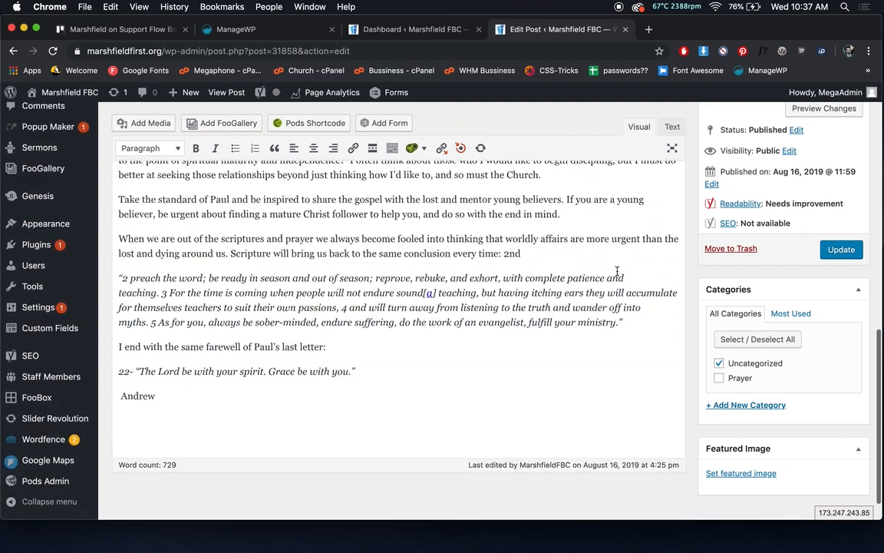
{"action": "scroll", "coordinate": [616, 271], "scroll_direction": "up", "scroll_amount": 10}
{"action": "scroll", "coordinate": [616, 271], "scroll_direction": "up", "scroll_amount": 5}
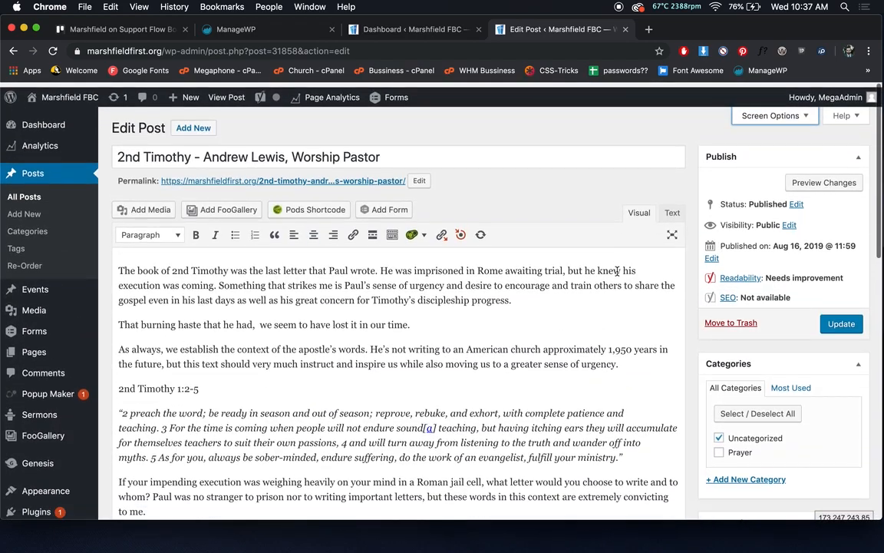
Collapse the Publish, Categories and Featured Image boxes beside the post content.
{"action": "left_click", "coordinate": [818, 146]}
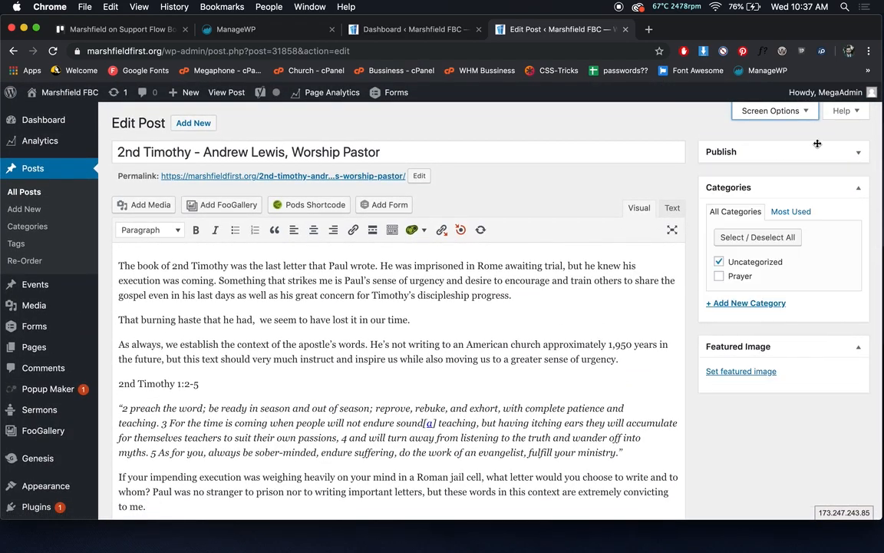
{"action": "left_click", "coordinate": [813, 194]}
{"action": "left_click", "coordinate": [808, 220]}
{"action": "scroll", "coordinate": [612, 311], "scroll_direction": "down", "scroll_amount": 5}
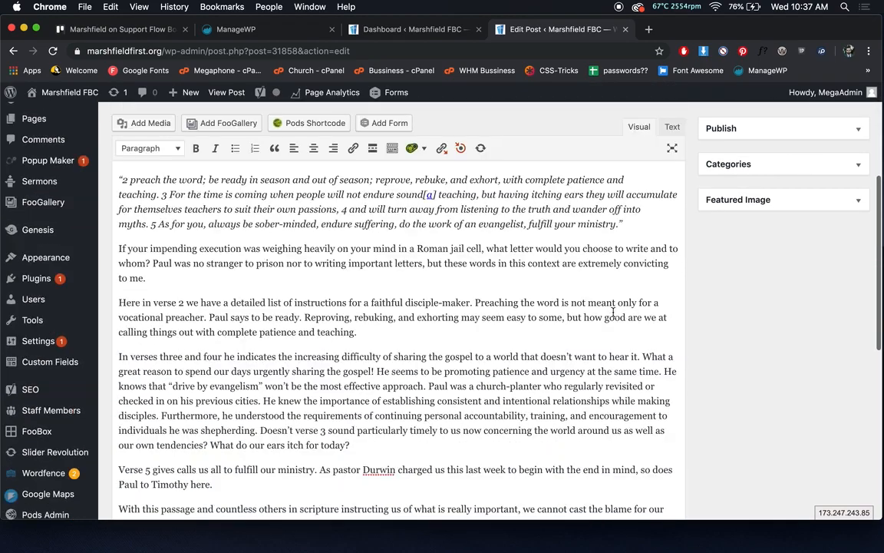
{"action": "scroll", "coordinate": [614, 310], "scroll_direction": "up", "scroll_amount": 5}
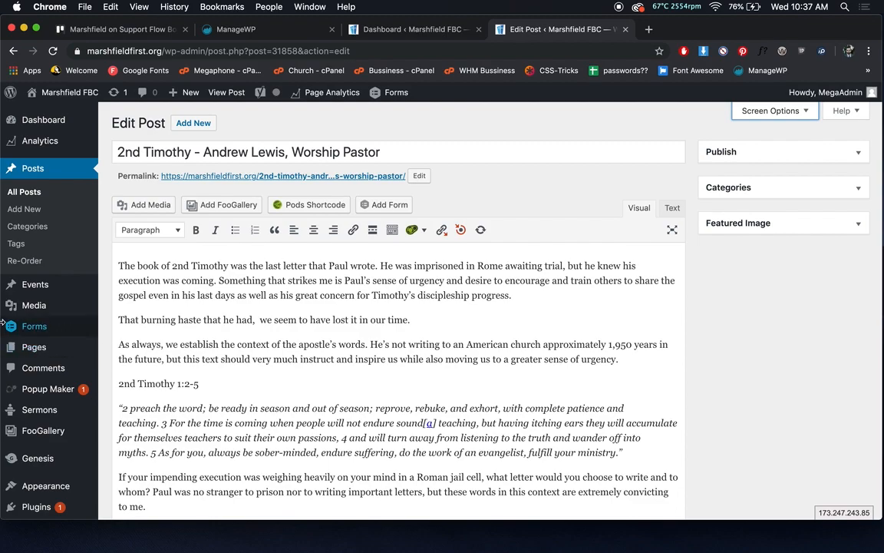
Open the Media Library and browse the uploaded images, sermon audio files and PDFs.
{"action": "left_click", "coordinate": [66, 306]}
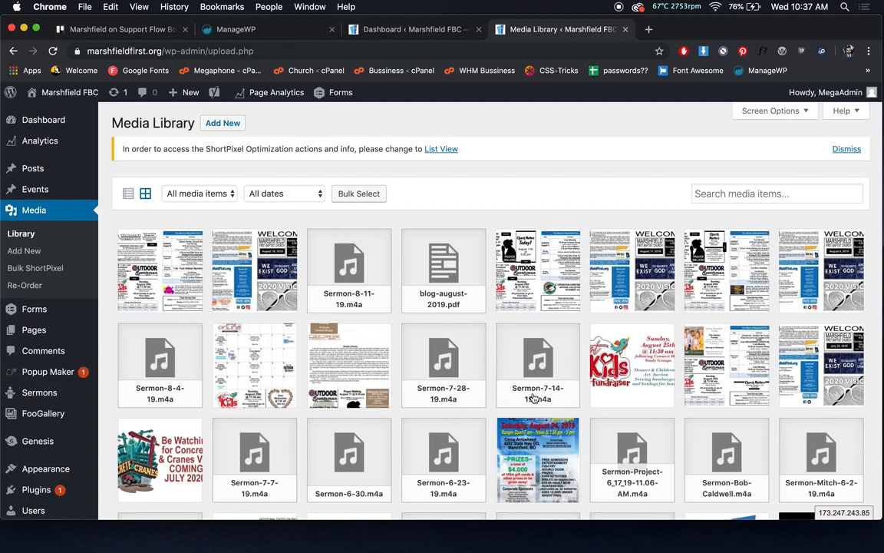
{"action": "scroll", "coordinate": [535, 397], "scroll_direction": "down", "scroll_amount": 10}
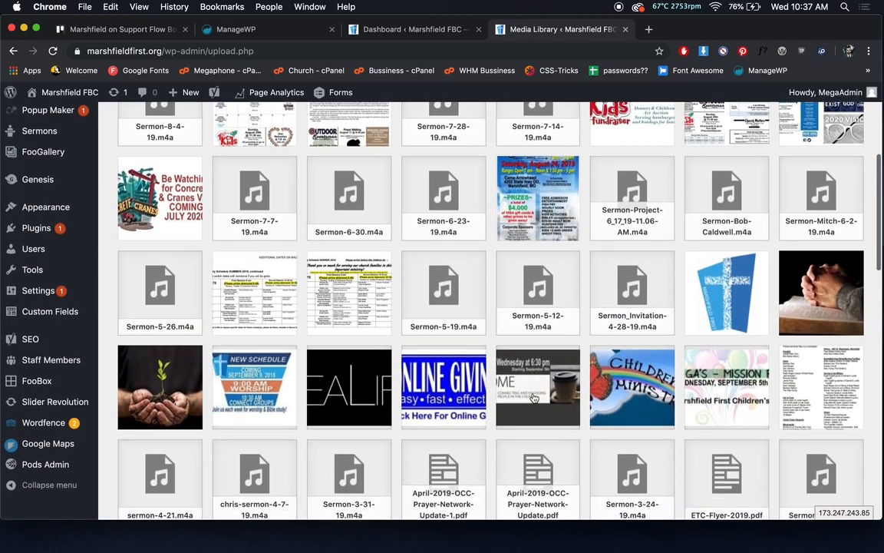
{"action": "scroll", "coordinate": [535, 397], "scroll_direction": "up", "scroll_amount": 15}
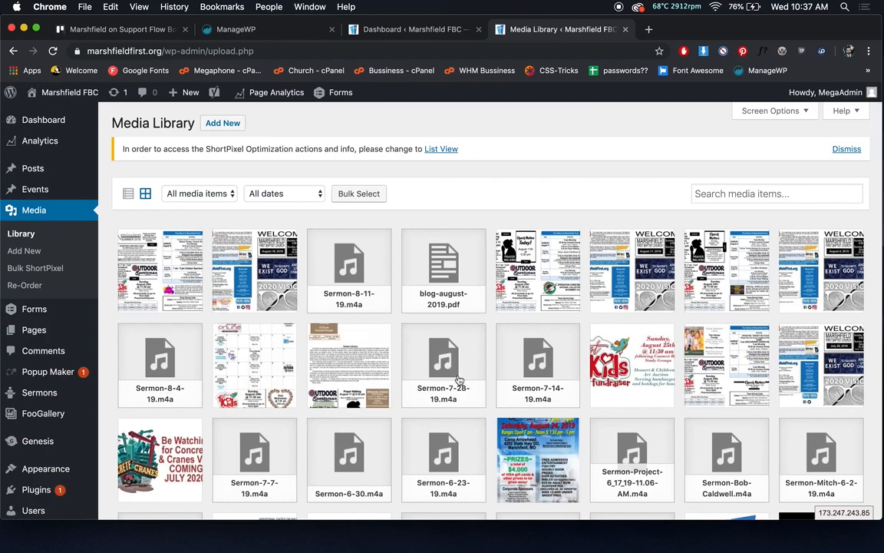
{"action": "scroll", "coordinate": [459, 380], "scroll_direction": "down", "scroll_amount": 10}
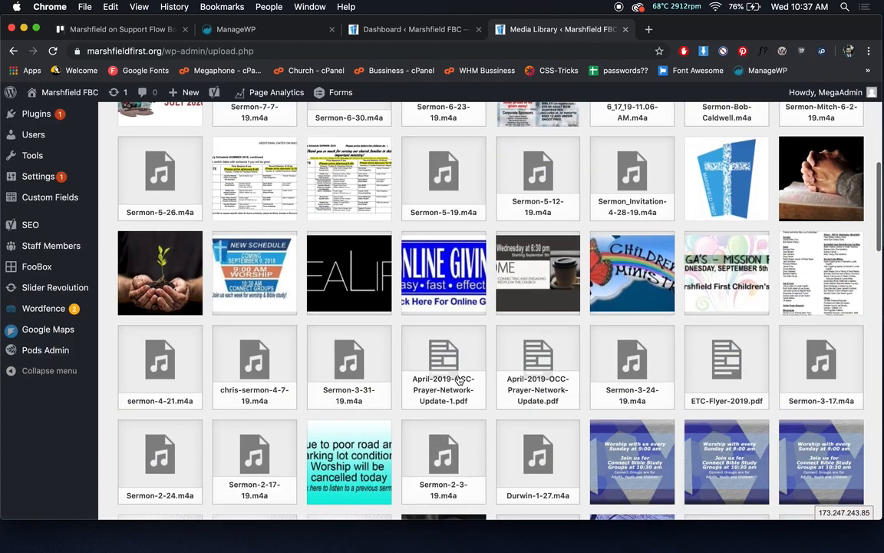
{"action": "scroll", "coordinate": [458, 379], "scroll_direction": "down", "scroll_amount": 3}
{"action": "scroll", "coordinate": [459, 380], "scroll_direction": "up", "scroll_amount": 15}
Check the Media Library's media type and date filter options, leaving both filters on all items.
{"action": "left_click", "coordinate": [214, 193]}
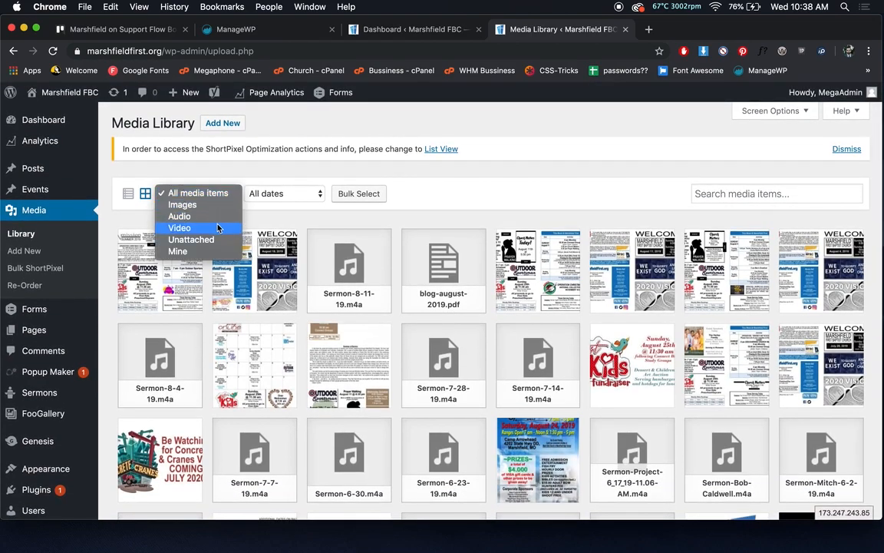
{"action": "left_click", "coordinate": [236, 194]}
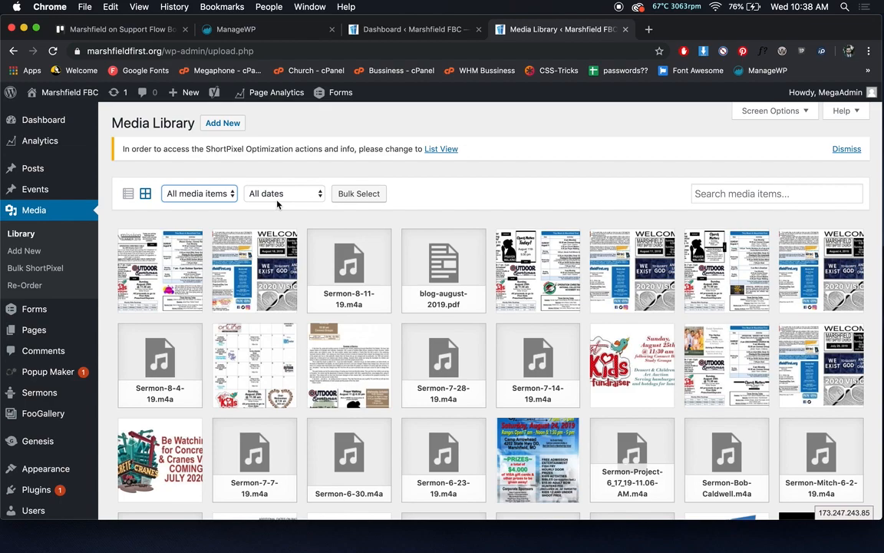
{"action": "left_click", "coordinate": [272, 195]}
{"action": "scroll", "coordinate": [288, 430], "scroll_direction": "down", "scroll_amount": 5}
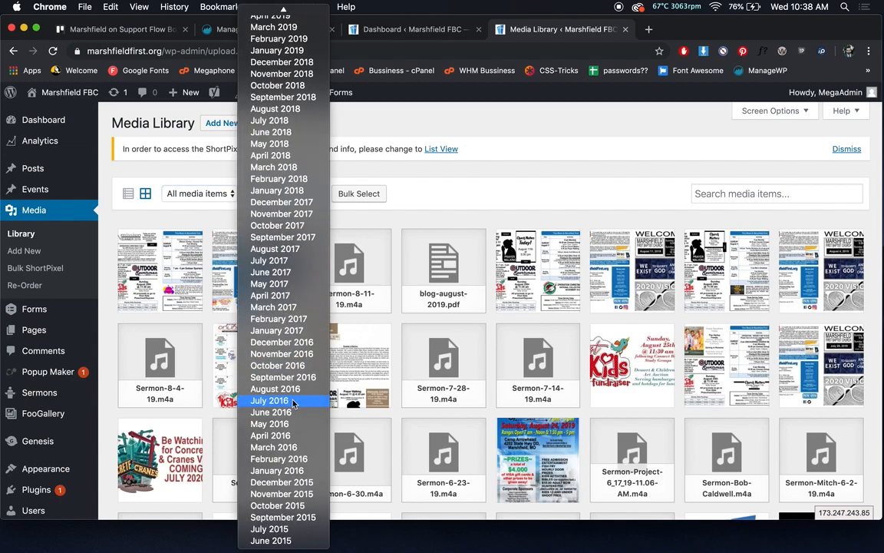
{"action": "scroll", "coordinate": [292, 403], "scroll_direction": "up", "scroll_amount": 2}
{"action": "left_click", "coordinate": [485, 201]}
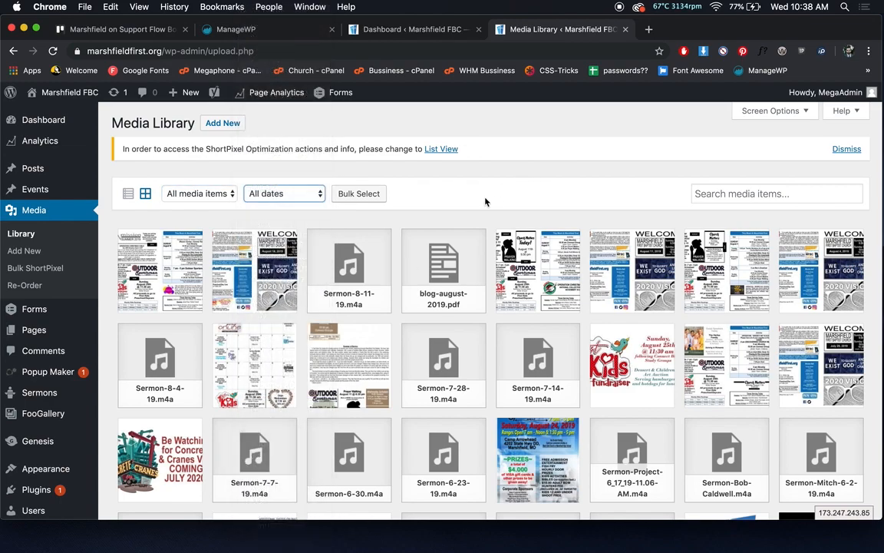
Switch the Media Library to list view and inspect the bulk actions for the 2019 Aug 18 bulletin and cover images, leaving both deselected.
{"action": "left_click", "coordinate": [132, 194]}
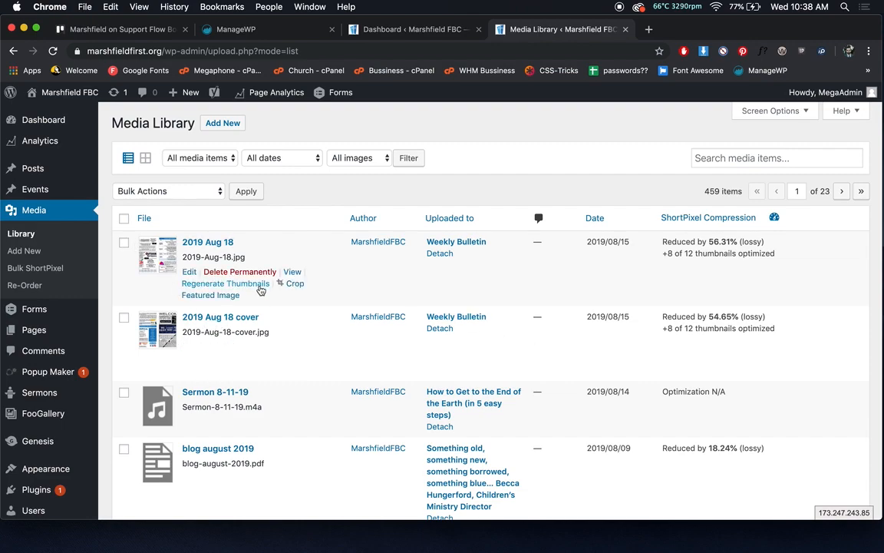
{"action": "left_click", "coordinate": [123, 242]}
{"action": "left_click", "coordinate": [152, 191]}
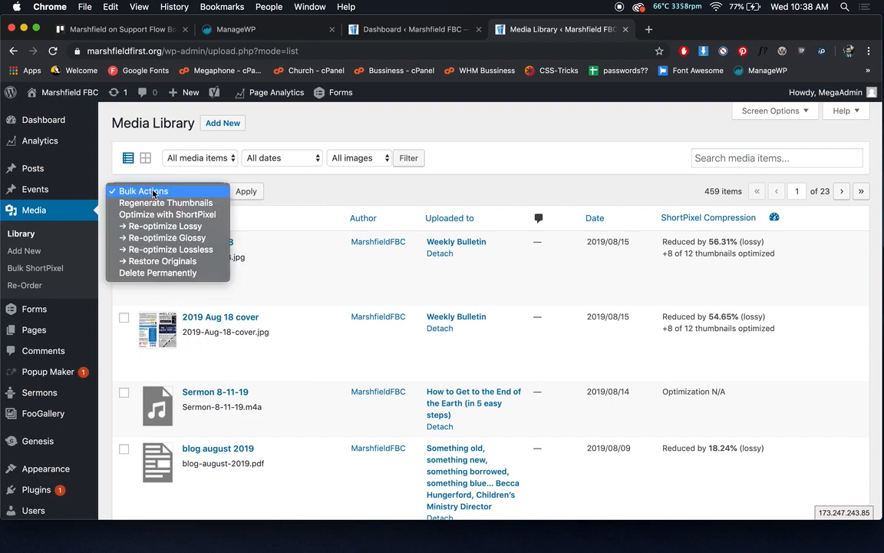
{"action": "left_click", "coordinate": [152, 192]}
{"action": "left_click", "coordinate": [123, 317]}
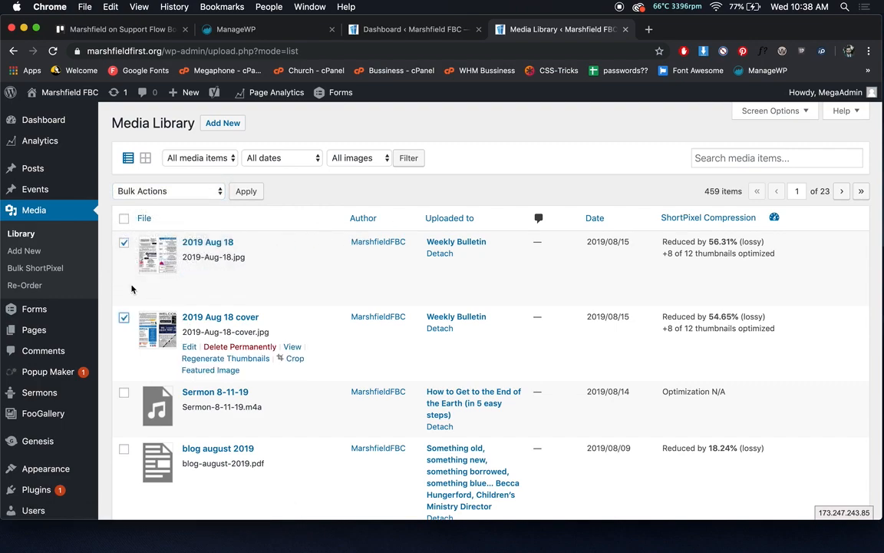
{"action": "left_click", "coordinate": [170, 191]}
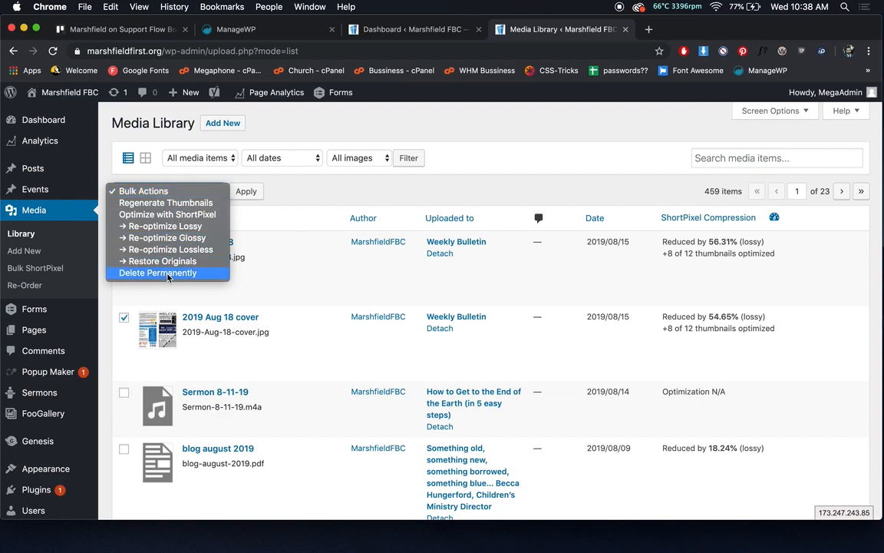
{"action": "left_click", "coordinate": [308, 215]}
{"action": "left_click", "coordinate": [124, 243]}
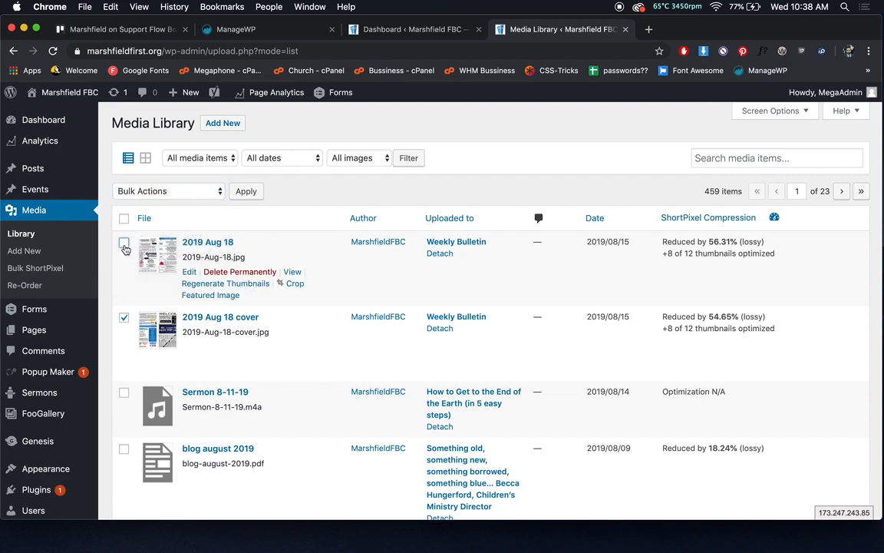
{"action": "left_click", "coordinate": [125, 318]}
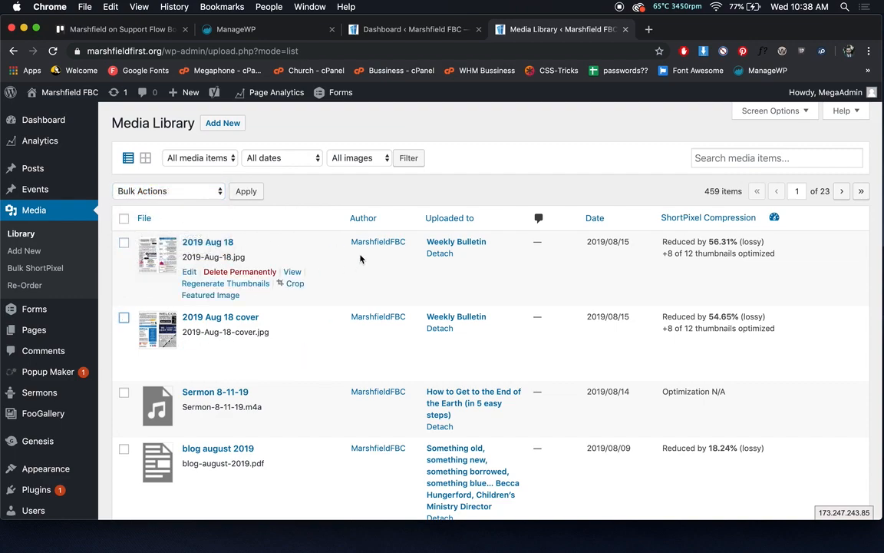
Open the Upload New Media page and view its file picker without choosing a file.
{"action": "left_click", "coordinate": [224, 123]}
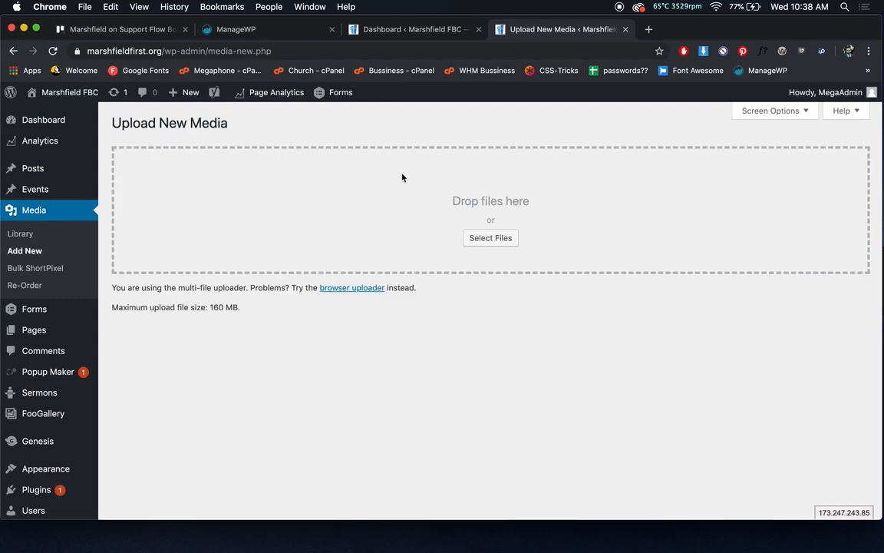
{"action": "left_click", "coordinate": [491, 241]}
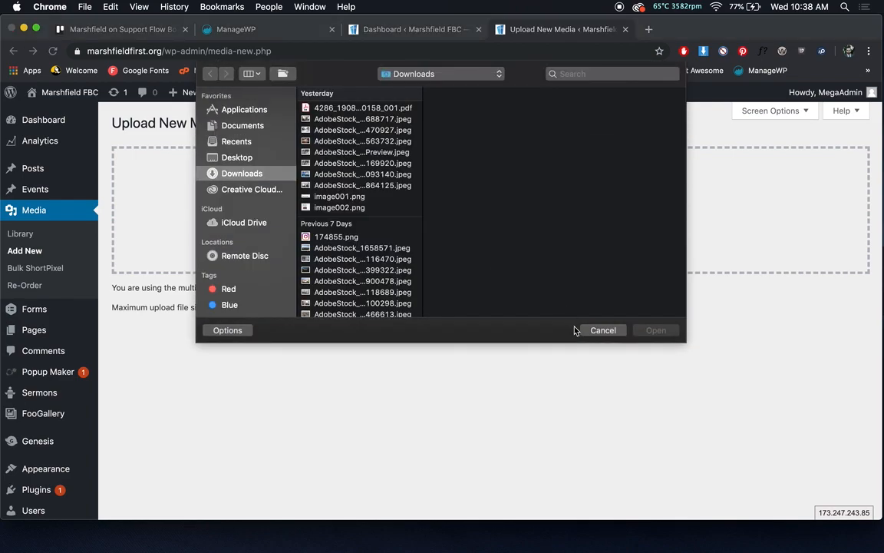
{"action": "left_click", "coordinate": [600, 330]}
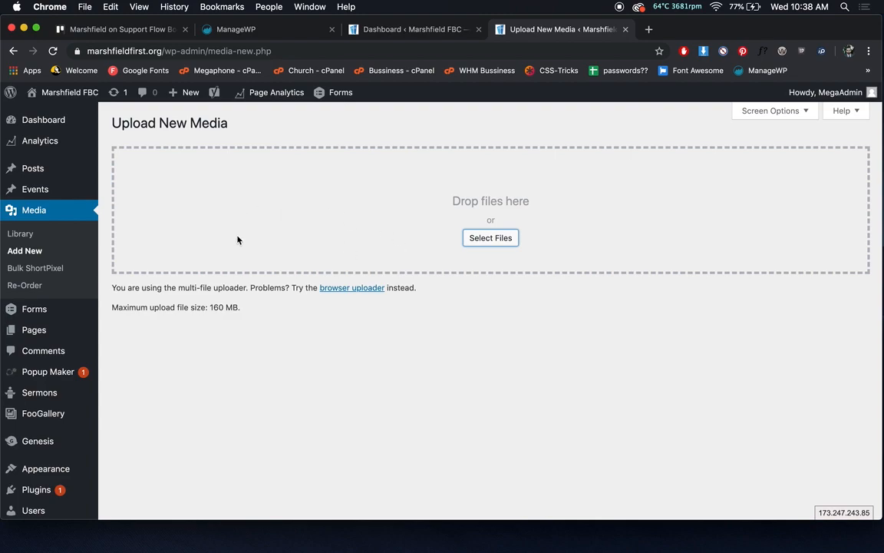
Open the Forms list and browse all of the site's forms.
{"action": "mouse_move", "coordinate": [71, 319]}
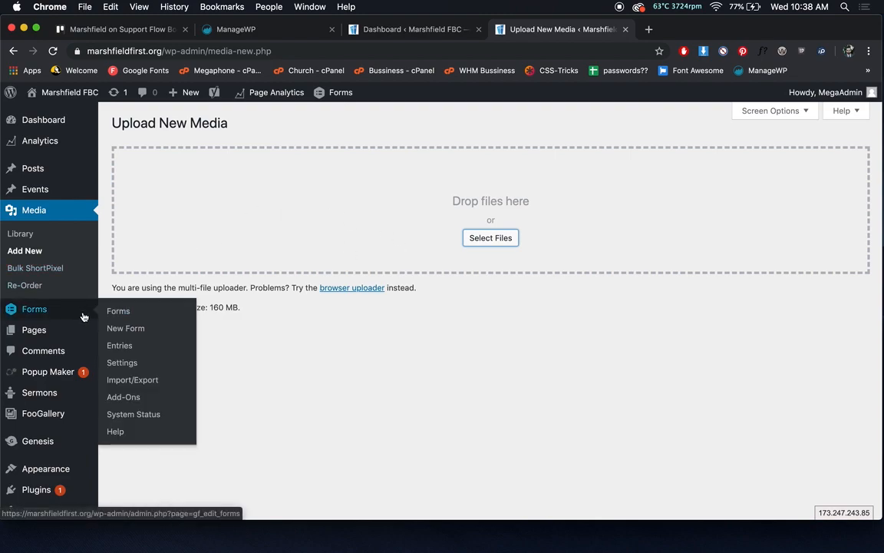
{"action": "left_click", "coordinate": [118, 310]}
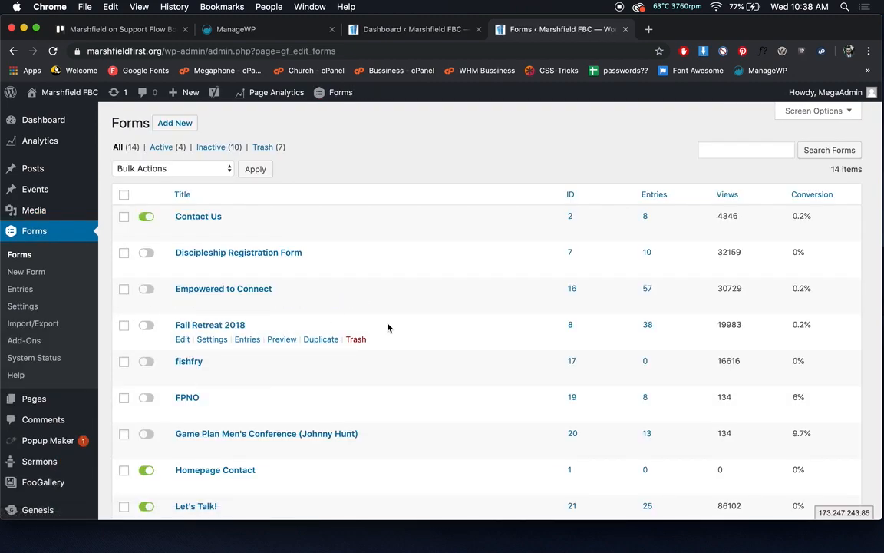
{"action": "scroll", "coordinate": [388, 328], "scroll_direction": "down", "scroll_amount": 6}
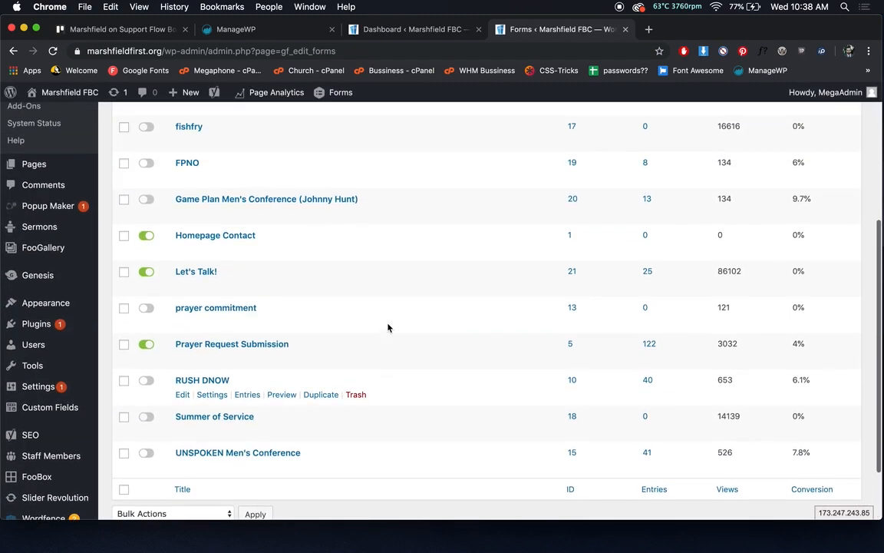
{"action": "scroll", "coordinate": [387, 328], "scroll_direction": "up", "scroll_amount": 6}
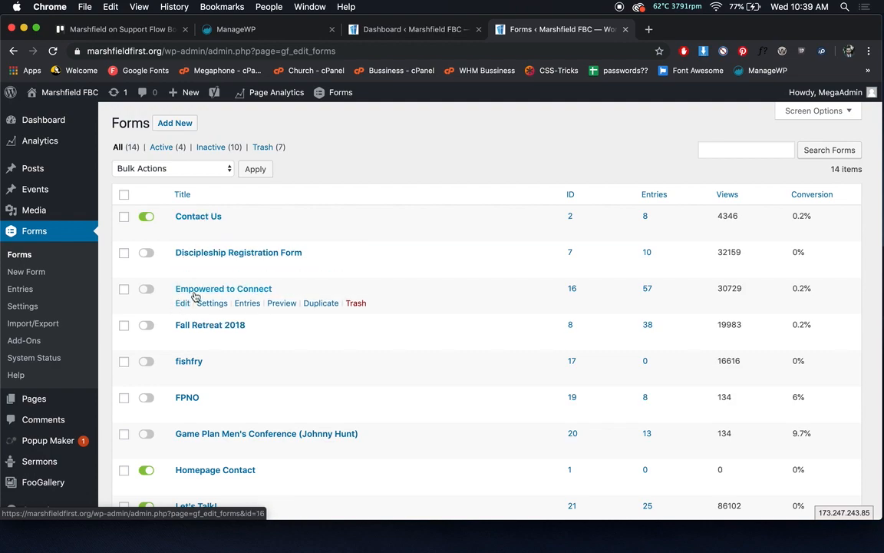
Open the Contact Us form for editing and look through its fields.
{"action": "left_click", "coordinate": [198, 218]}
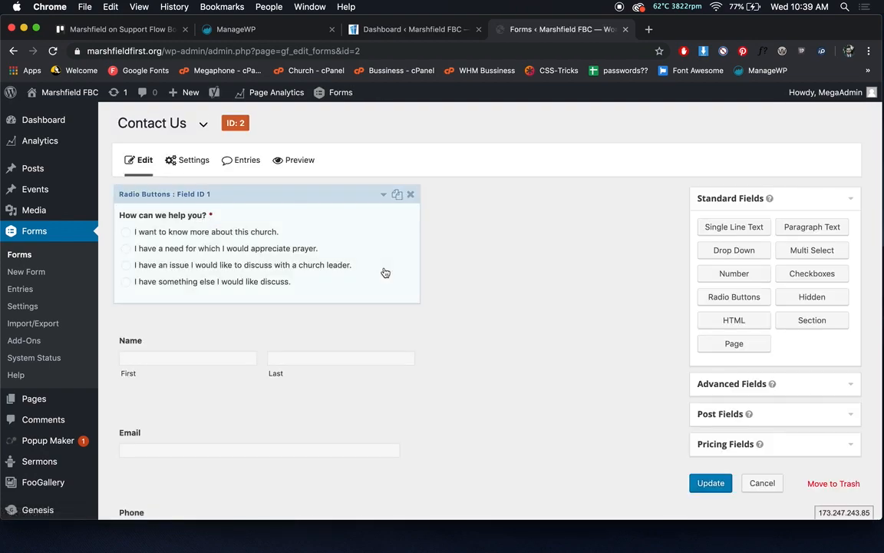
{"action": "scroll", "coordinate": [249, 423], "scroll_direction": "down", "scroll_amount": 3}
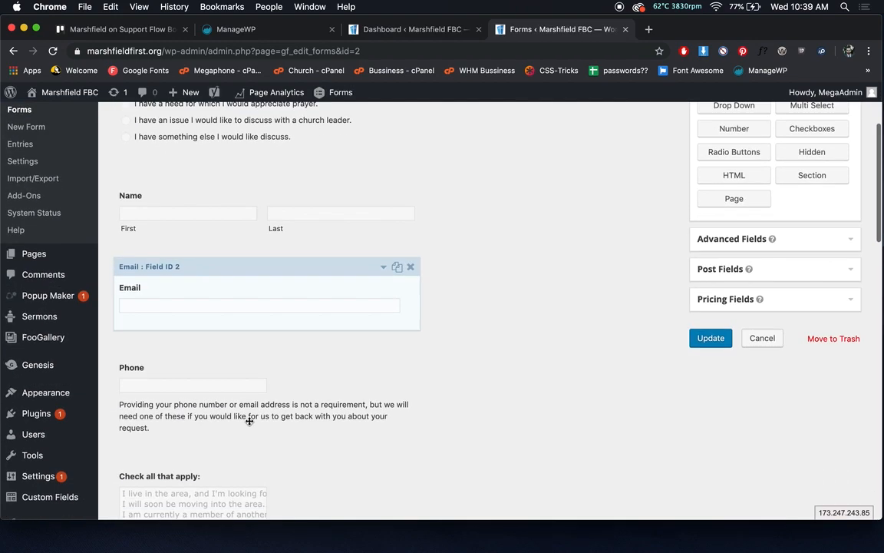
{"action": "scroll", "coordinate": [252, 417], "scroll_direction": "down", "scroll_amount": 2}
{"action": "scroll", "coordinate": [321, 313], "scroll_direction": "down", "scroll_amount": 2}
Inspect the Email field's general settings in the Contact Us form, then collapse them without changes.
{"action": "scroll", "coordinate": [321, 313], "scroll_direction": "up", "scroll_amount": 3}
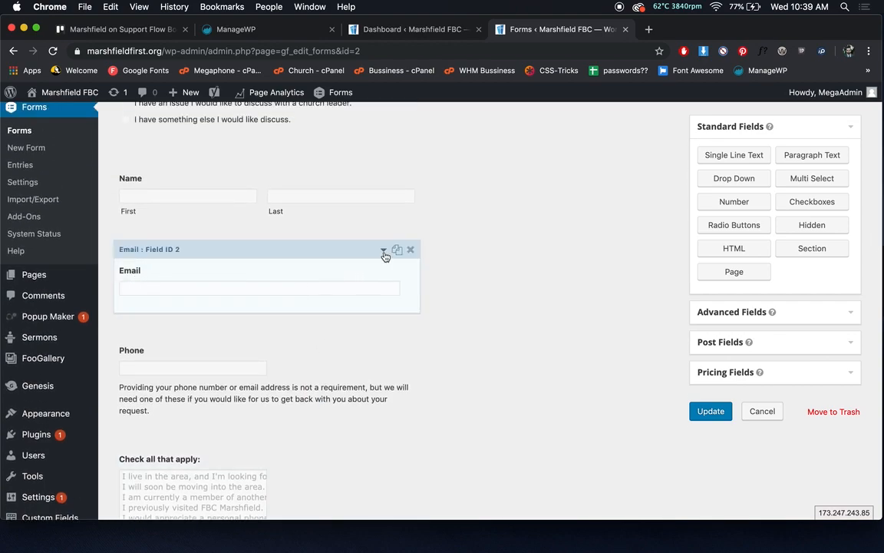
{"action": "left_click", "coordinate": [383, 252]}
{"action": "left_click", "coordinate": [166, 372]}
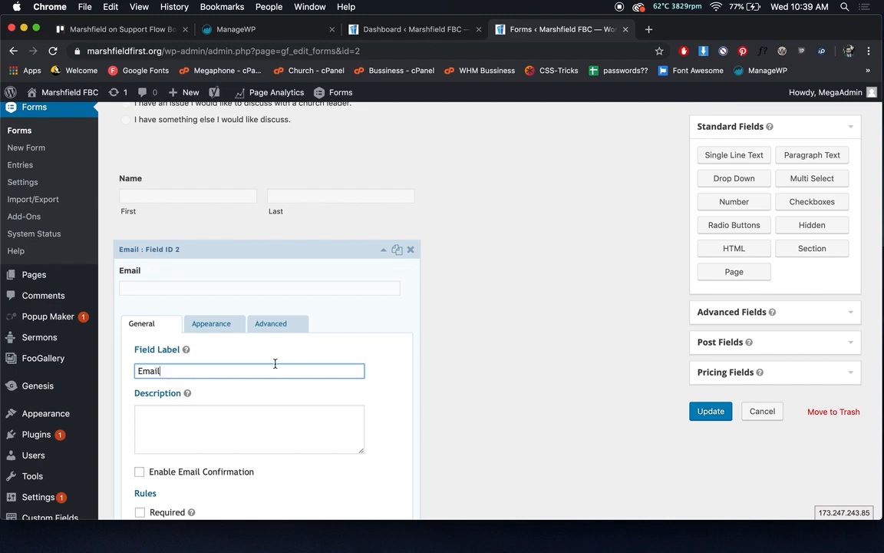
{"action": "left_click", "coordinate": [386, 253]}
{"action": "scroll", "coordinate": [376, 299], "scroll_direction": "up", "scroll_amount": 3}
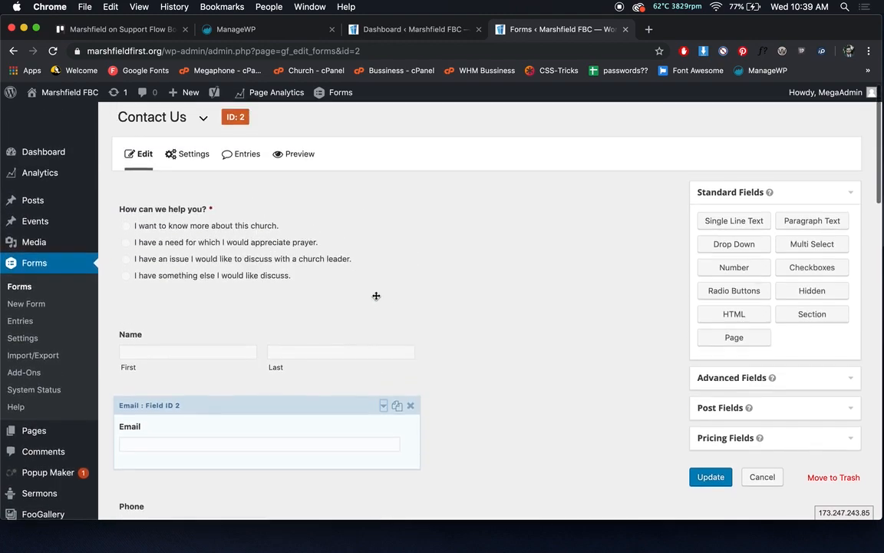
Inspect the label, choices and rules of the "How can we help you?" radio buttons field, then collapse its settings.
{"action": "left_click", "coordinate": [386, 195]}
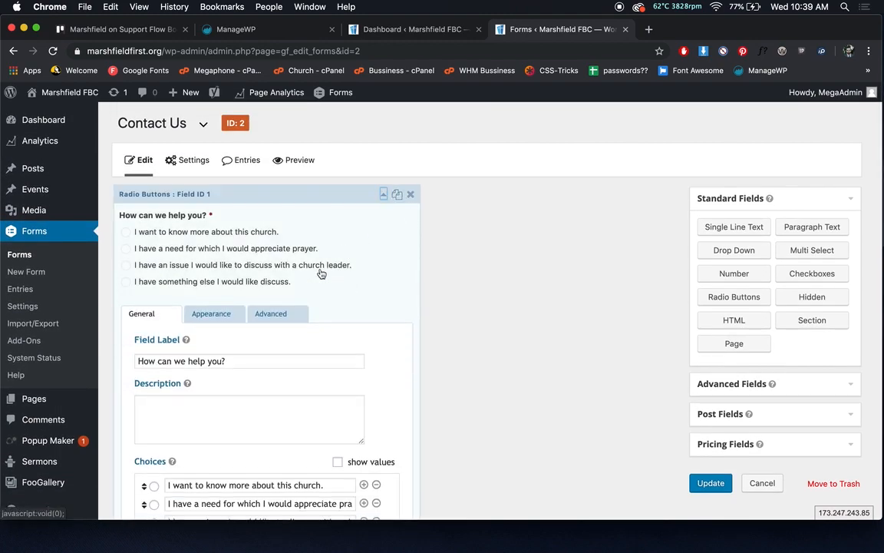
{"action": "scroll", "coordinate": [321, 273], "scroll_direction": "down", "scroll_amount": 5}
{"action": "left_click", "coordinate": [310, 309]}
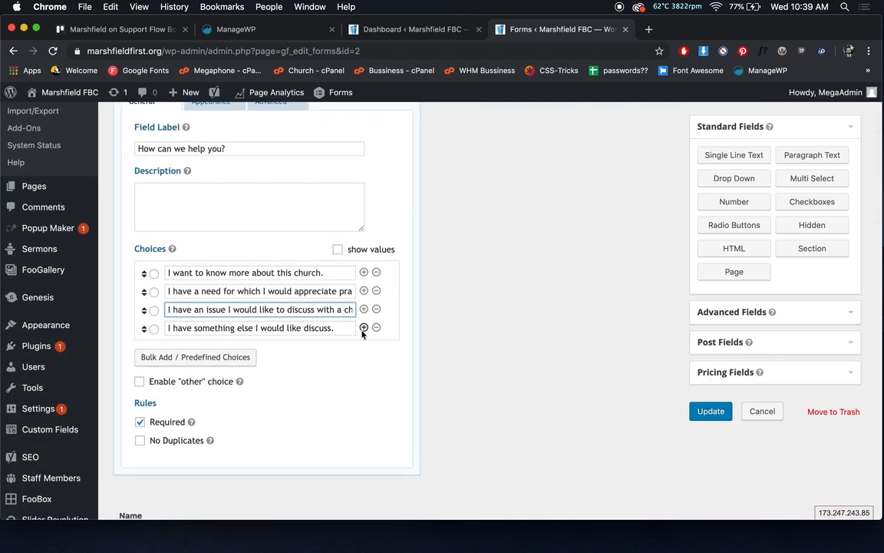
{"action": "scroll", "coordinate": [331, 219], "scroll_direction": "up", "scroll_amount": 5}
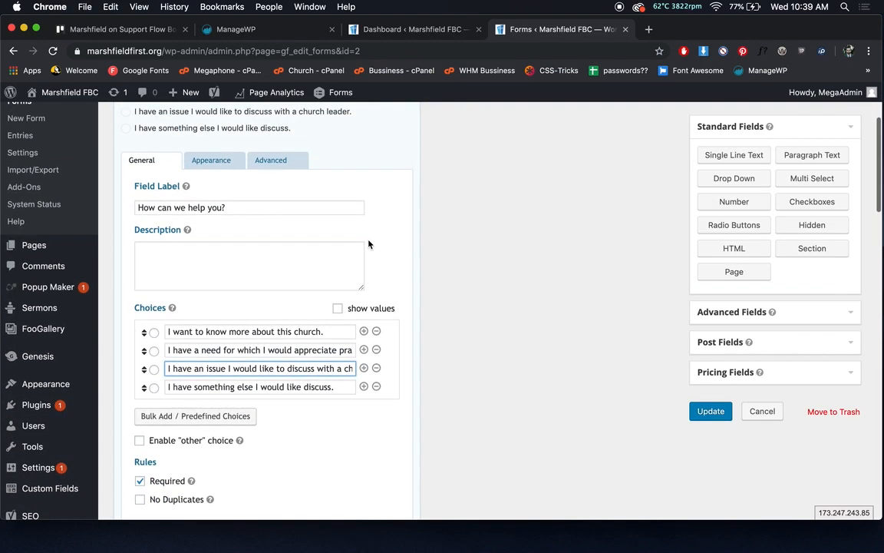
{"action": "left_click", "coordinate": [385, 195]}
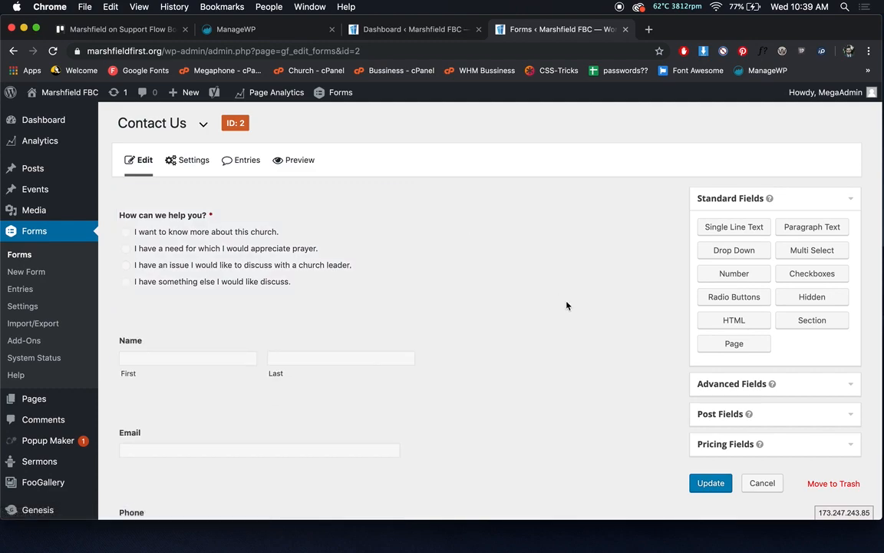
Add a Single Line Text field between the "How can we help you?" and Name fields and label it "Field Name".
{"action": "left_click_drag", "start_coordinate": [757, 229], "coordinate": [246, 336]}
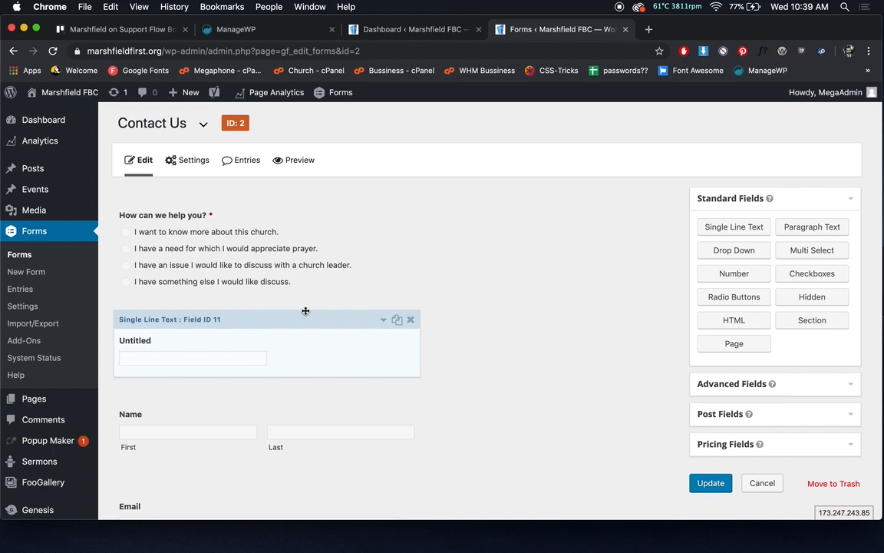
{"action": "left_click", "coordinate": [384, 321]}
{"action": "scroll", "coordinate": [221, 434], "scroll_direction": "down", "scroll_amount": 2}
{"action": "left_click", "coordinate": [187, 376]}
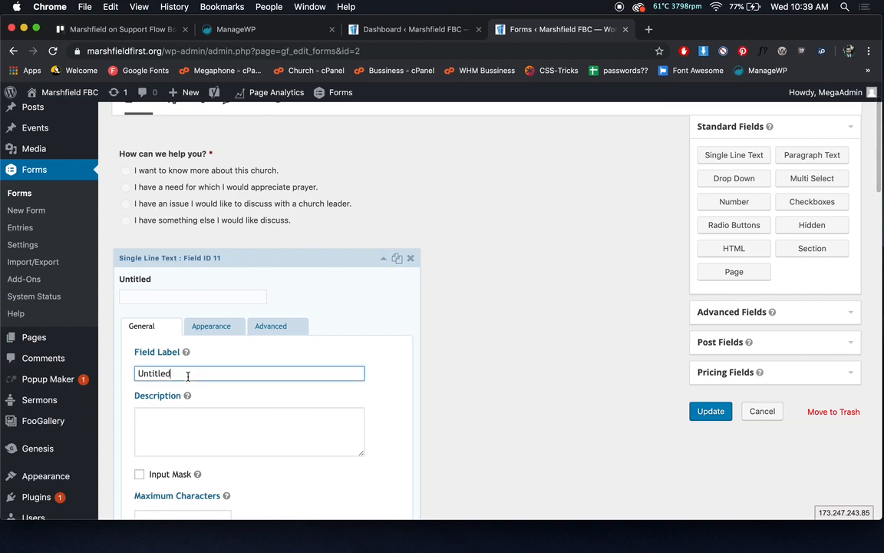
{"action": "left_click_drag", "start_coordinate": [188, 375], "coordinate": [131, 375]}
{"action": "type", "text": "Field Name"}
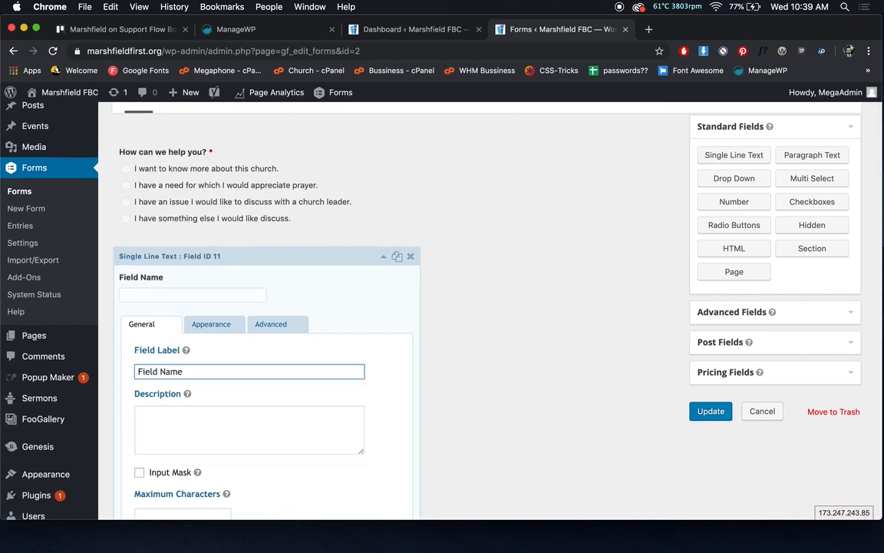
Make the "Field Name" field required and set its field size to Large.
{"action": "scroll", "coordinate": [241, 307], "scroll_direction": "down", "scroll_amount": 3}
{"action": "left_click", "coordinate": [140, 399]}
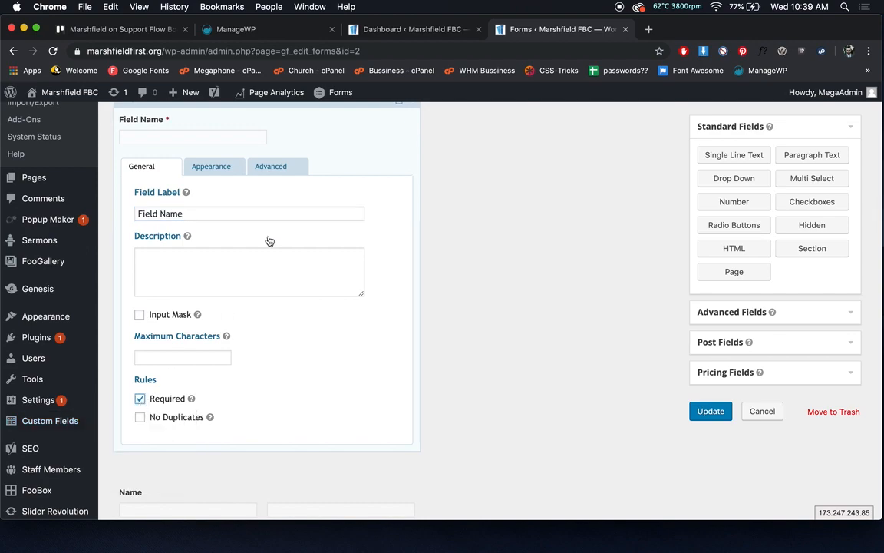
{"action": "left_click", "coordinate": [215, 169]}
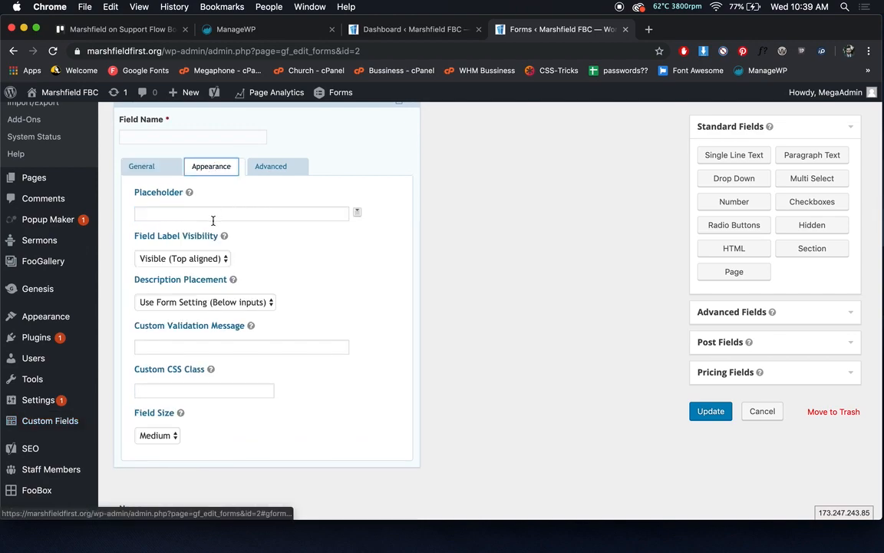
{"action": "scroll", "coordinate": [181, 223], "scroll_direction": "up", "scroll_amount": 1}
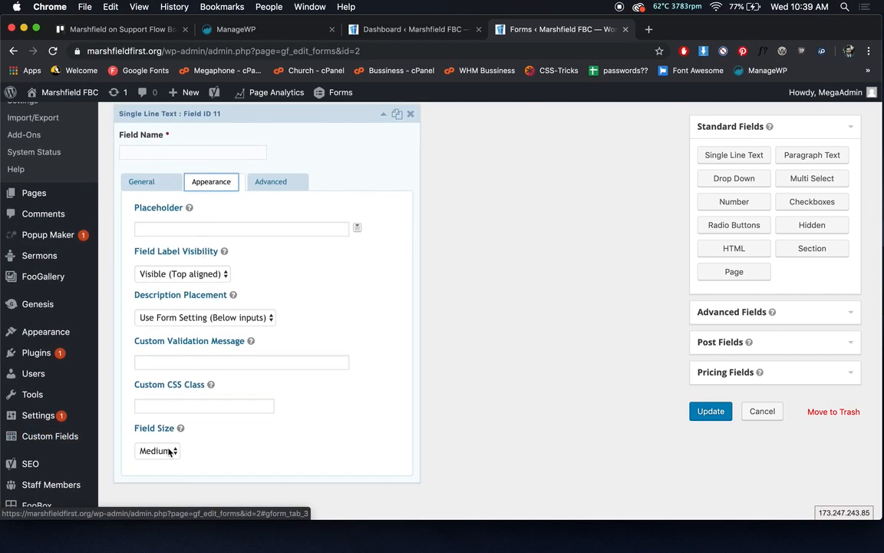
{"action": "left_click", "coordinate": [170, 453]}
{"action": "left_click", "coordinate": [171, 462]}
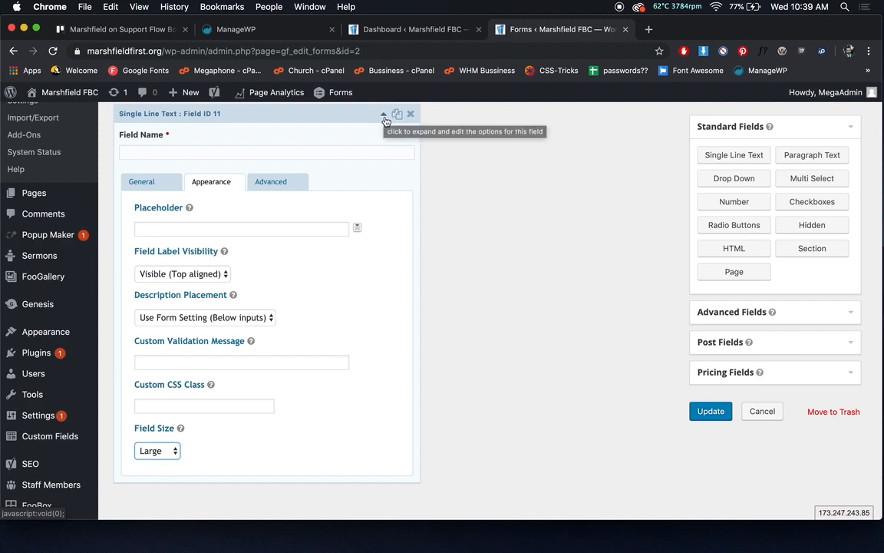
Delete the "Field Name" single line text field from the Contact Us form and confirm the deletion.
{"action": "scroll", "coordinate": [374, 186], "scroll_direction": "up", "scroll_amount": 5}
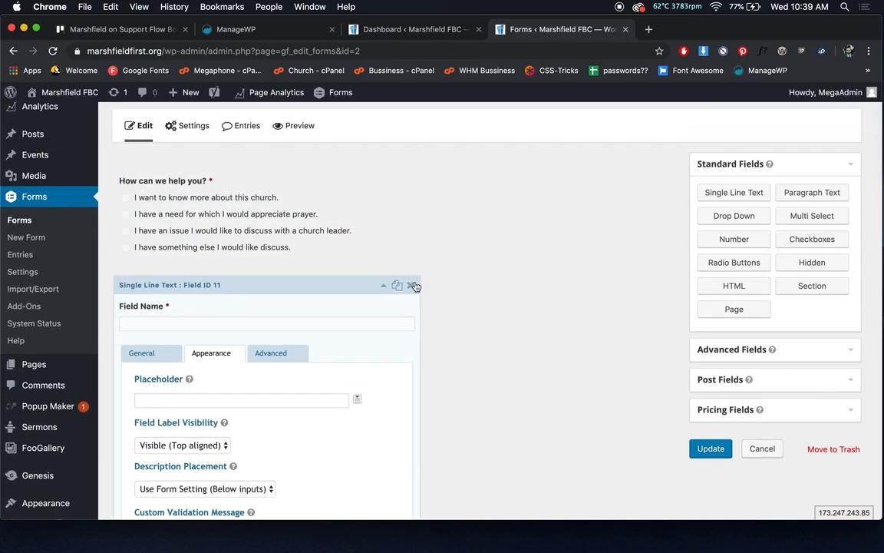
{"action": "left_click", "coordinate": [410, 285]}
{"action": "left_click", "coordinate": [546, 132]}
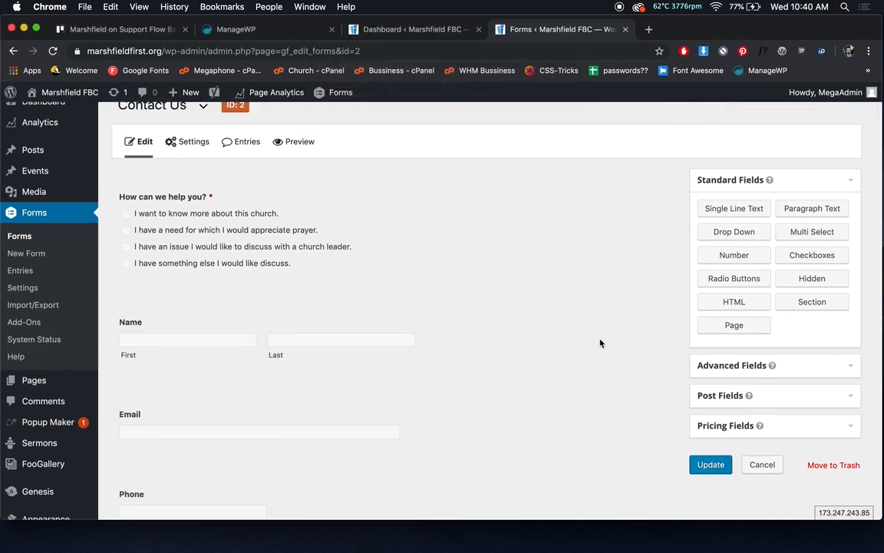
Review the whole Contact Us form from its first field to its last without updating it.
{"action": "scroll", "coordinate": [417, 418], "scroll_direction": "down", "scroll_amount": 10}
{"action": "scroll", "coordinate": [417, 418], "scroll_direction": "up", "scroll_amount": 10}
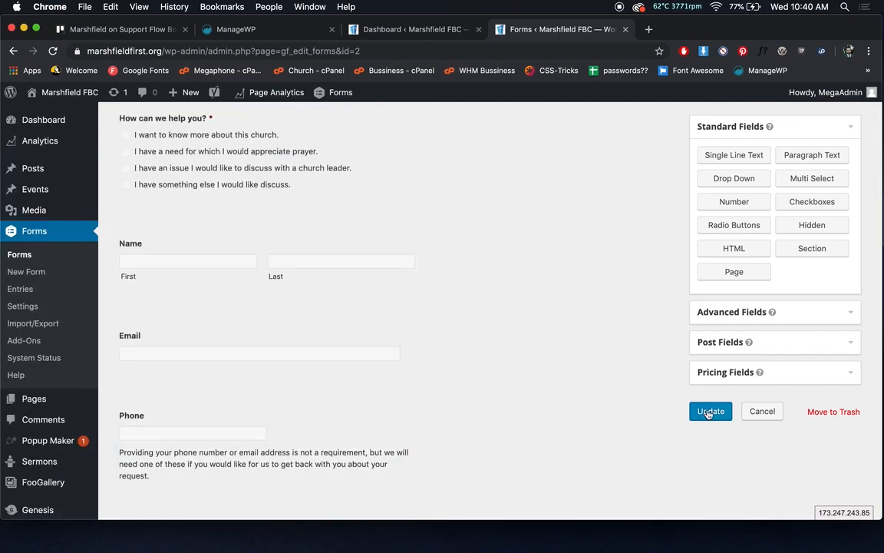
{"action": "scroll", "coordinate": [434, 381], "scroll_direction": "down", "scroll_amount": 10}
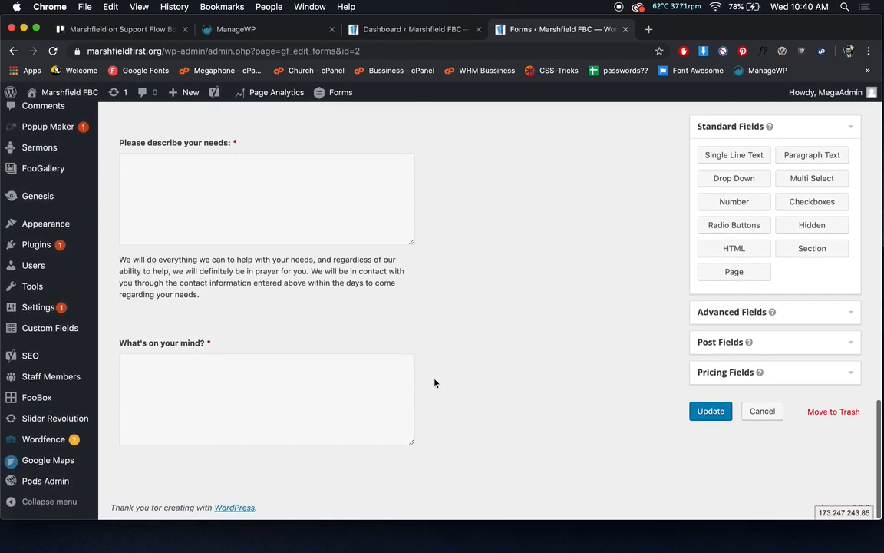
{"action": "scroll", "coordinate": [434, 383], "scroll_direction": "up", "scroll_amount": 6}
{"action": "scroll", "coordinate": [435, 383], "scroll_direction": "up", "scroll_amount": 5}
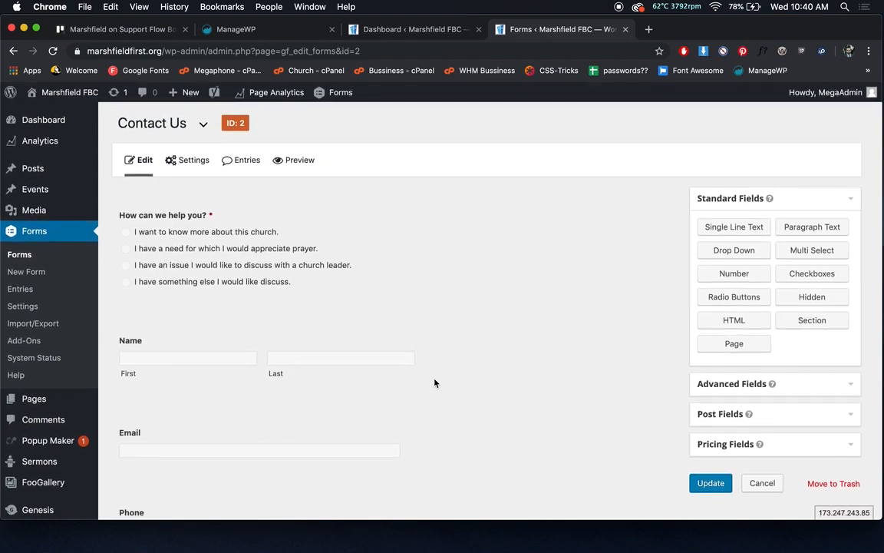
Leave the form editor without saving, open the Pages list and browse all of the site's pages.
{"action": "left_click", "coordinate": [51, 393]}
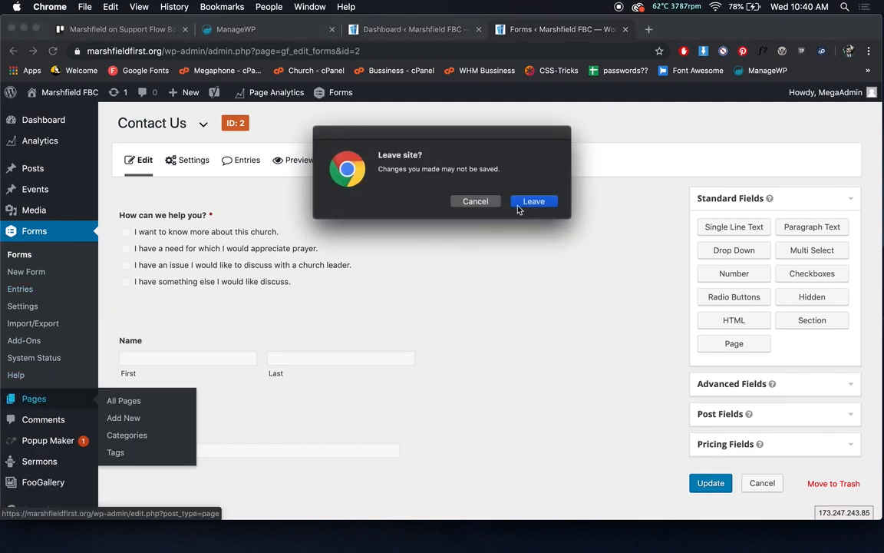
{"action": "left_click", "coordinate": [533, 201]}
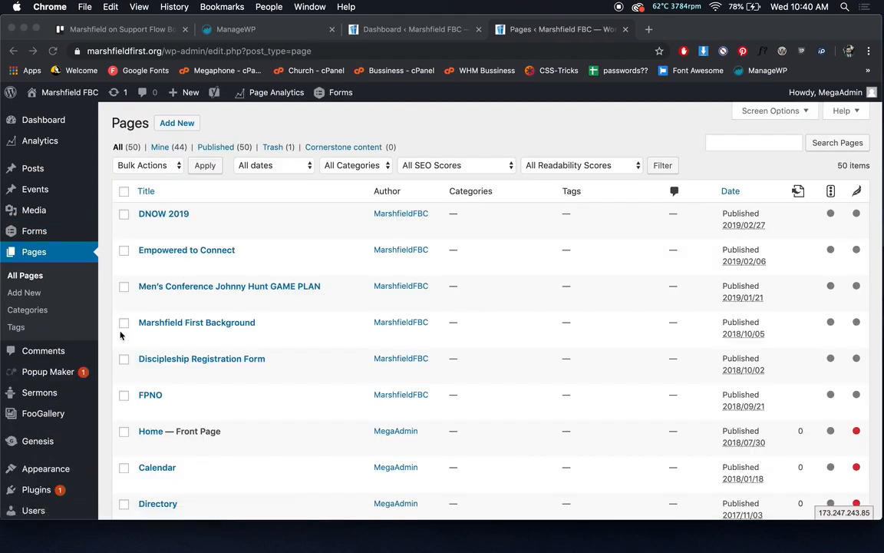
{"action": "scroll", "coordinate": [256, 229], "scroll_direction": "down", "scroll_amount": 20}
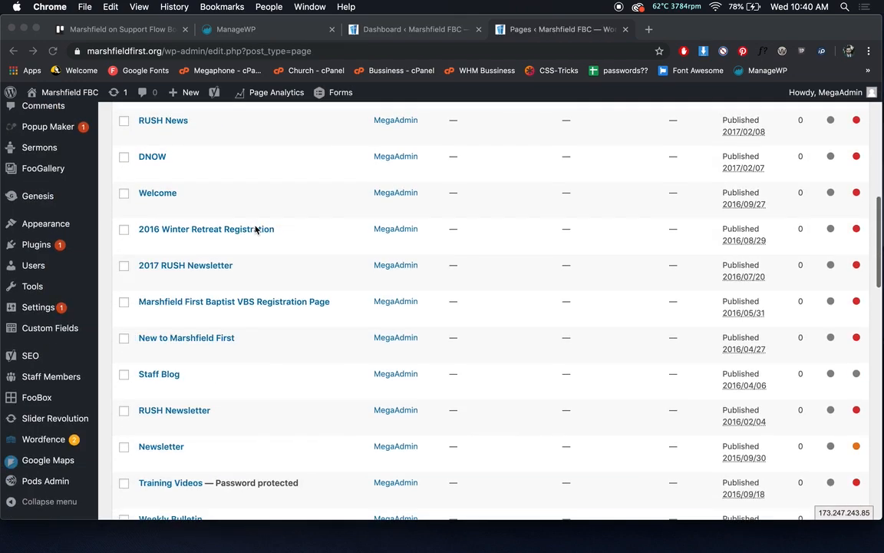
{"action": "scroll", "coordinate": [256, 229], "scroll_direction": "down", "scroll_amount": 5}
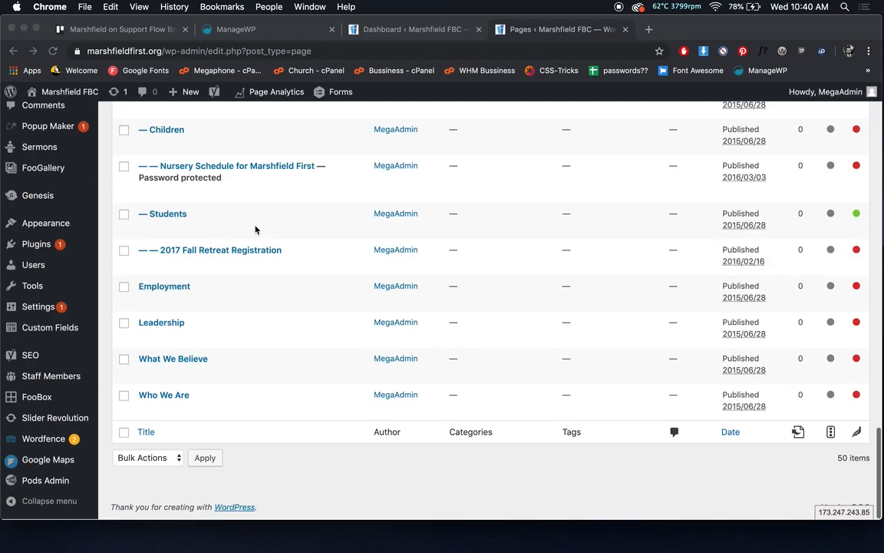
{"action": "scroll", "coordinate": [256, 229], "scroll_direction": "up", "scroll_amount": 20}
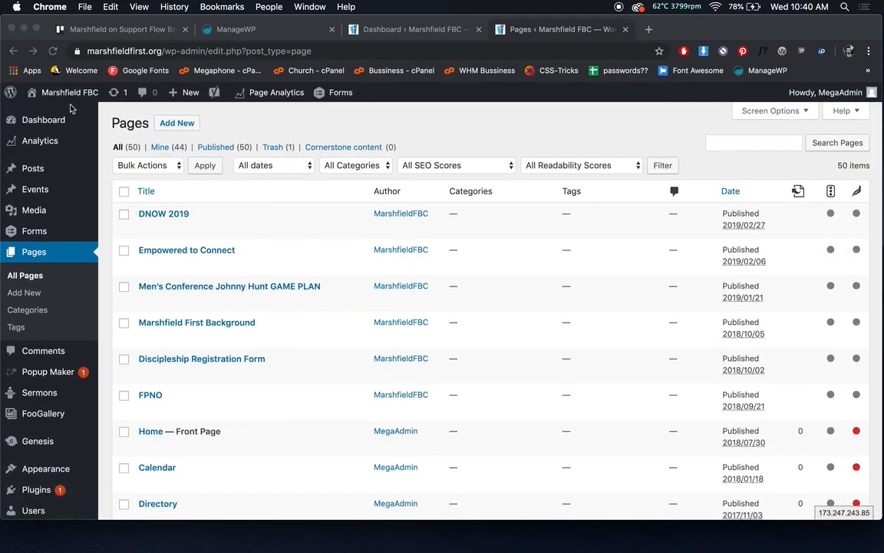
Open the live Marshfield FBC home page in a new browser tab, staying on the Pages list.
{"action": "left_click", "coordinate": [304, 109]}
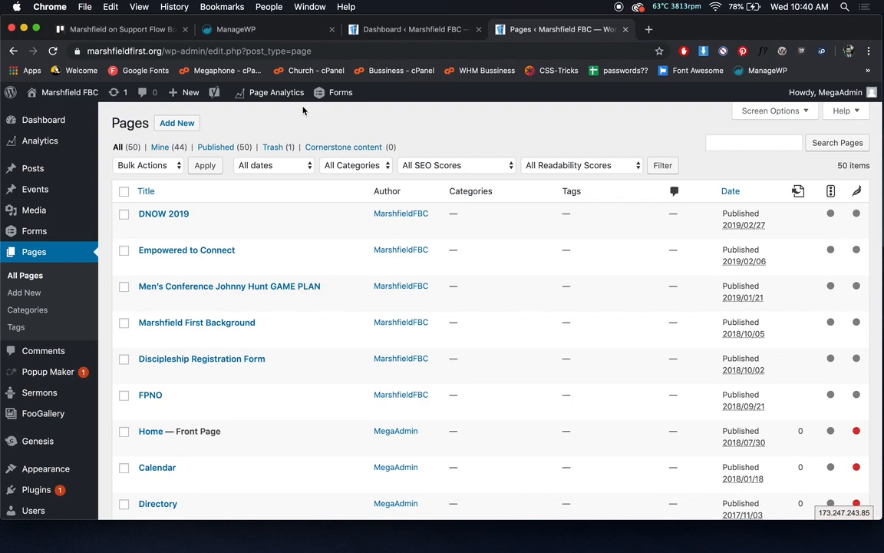
{"action": "left_click", "coordinate": [67, 96], "text": "super"}
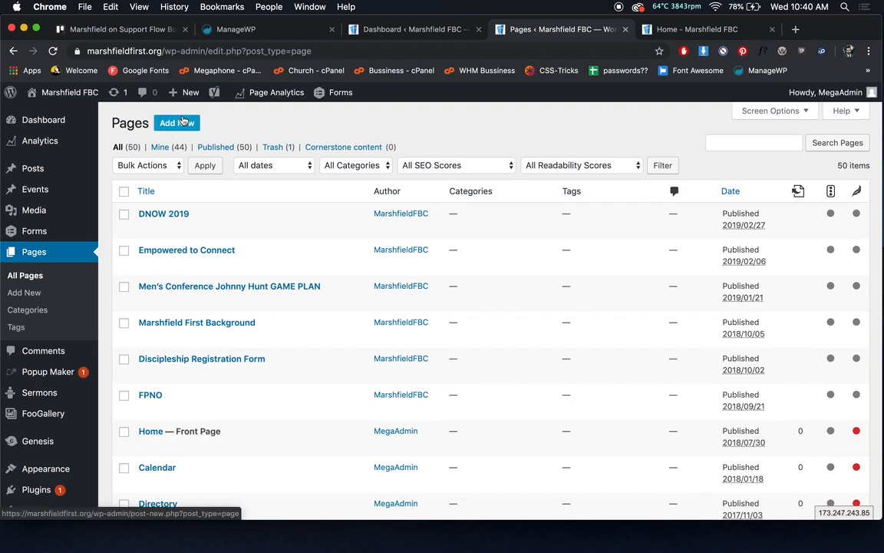
View the DNOW 2019 page in the editor, return to the Pages list and open the Home front page for editing.
{"action": "left_click", "coordinate": [170, 216]}
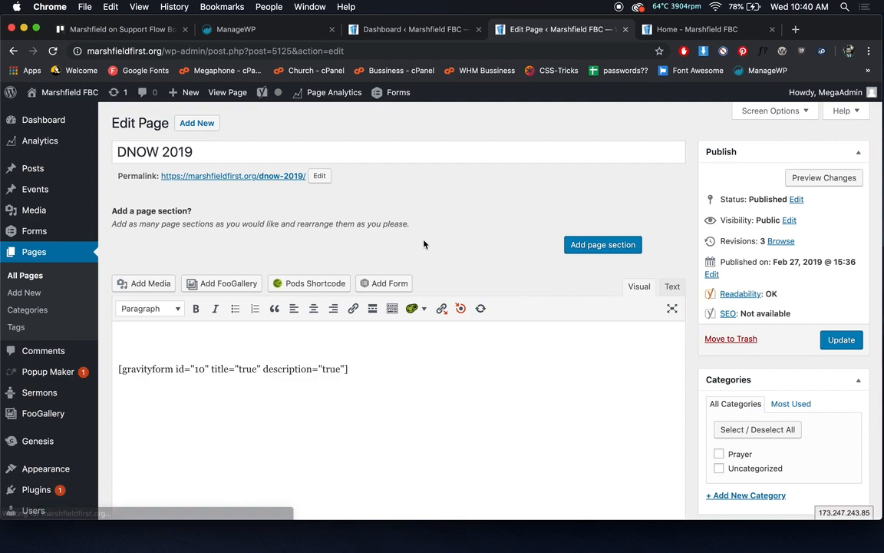
{"action": "left_click", "coordinate": [13, 51]}
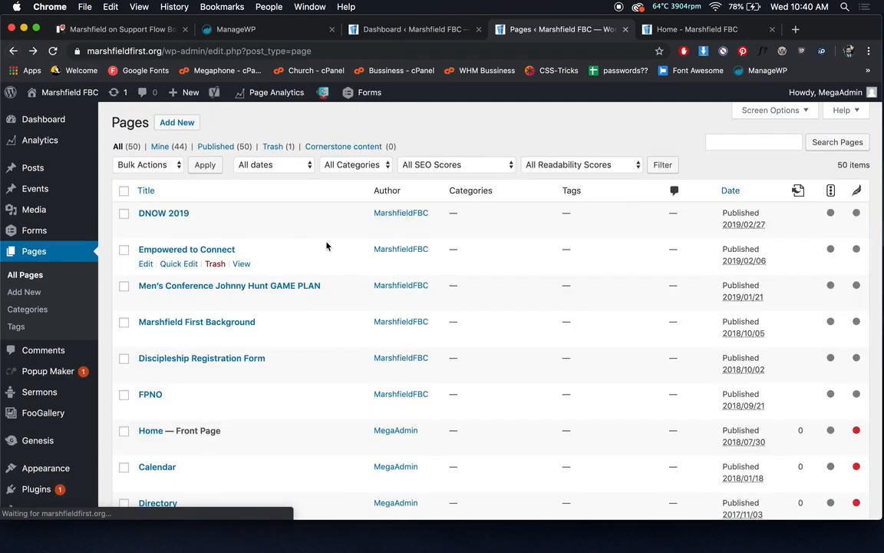
{"action": "left_click", "coordinate": [151, 432]}
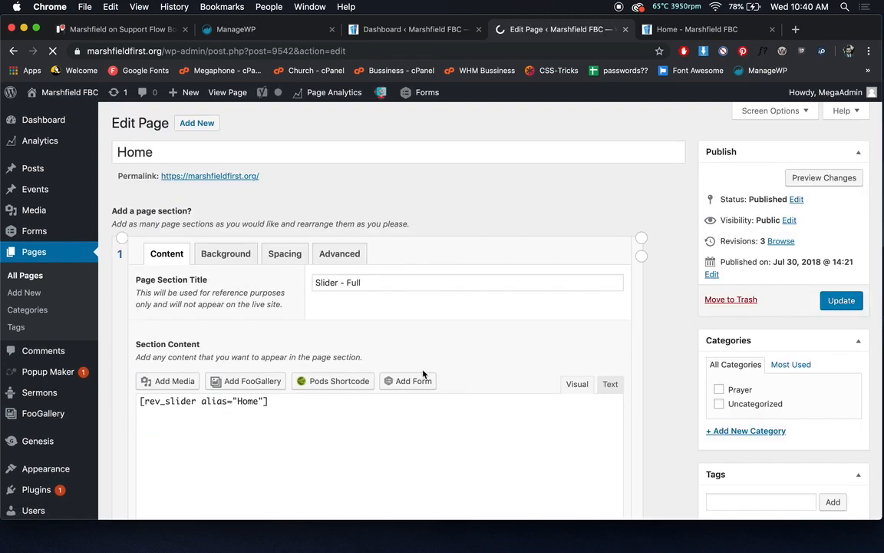
Compare the Home page's first section, "Slider - Full", with the slider on the live home page.
{"action": "scroll", "coordinate": [423, 374], "scroll_direction": "down", "scroll_amount": 2}
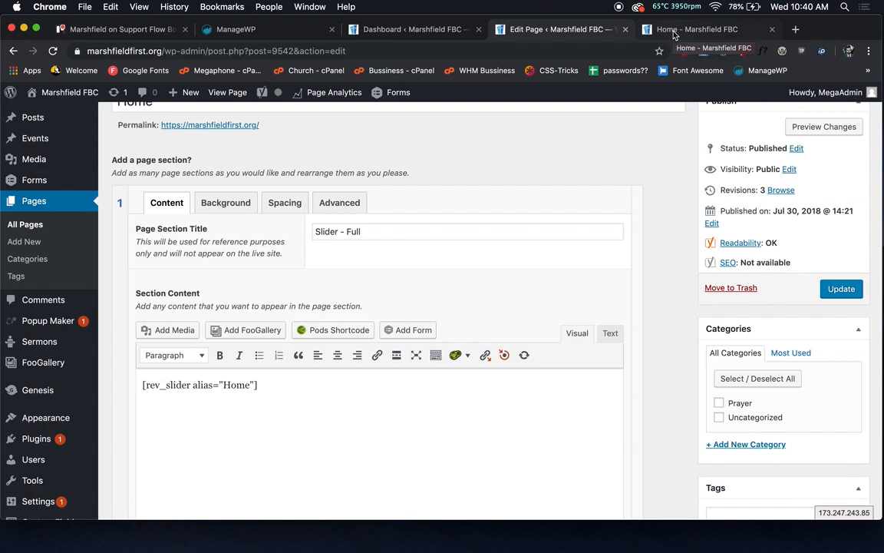
{"action": "left_click", "coordinate": [673, 32]}
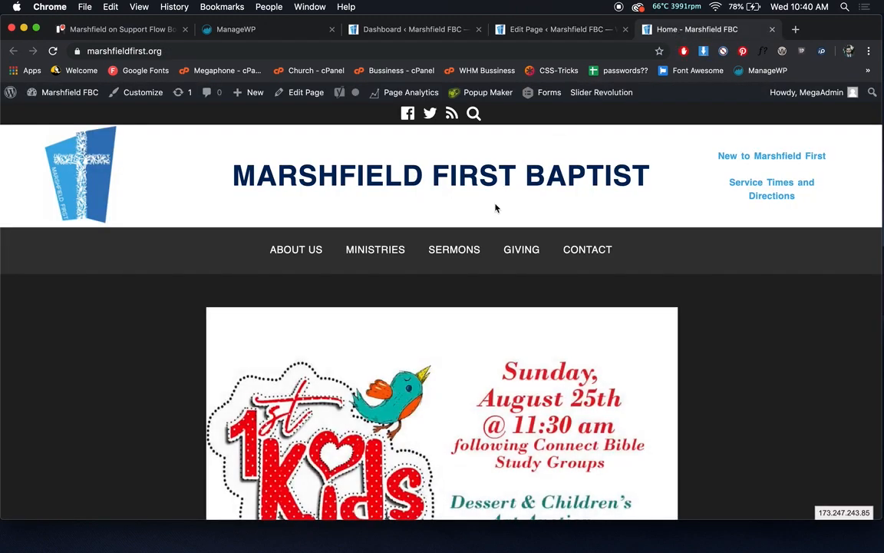
{"action": "scroll", "coordinate": [496, 208], "scroll_direction": "down", "scroll_amount": 3}
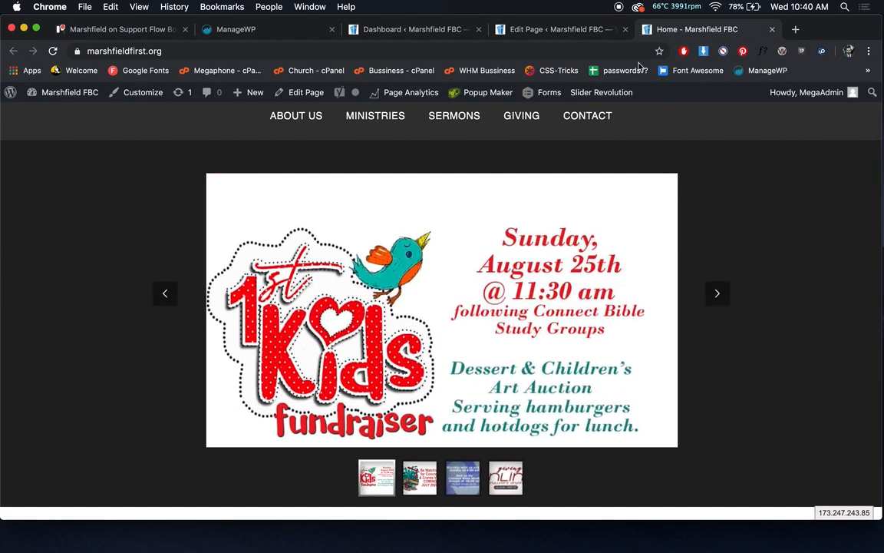
{"action": "key", "text": "ctrl+shift+Tab"}
{"action": "scroll", "coordinate": [367, 230], "scroll_direction": "down", "scroll_amount": 1}
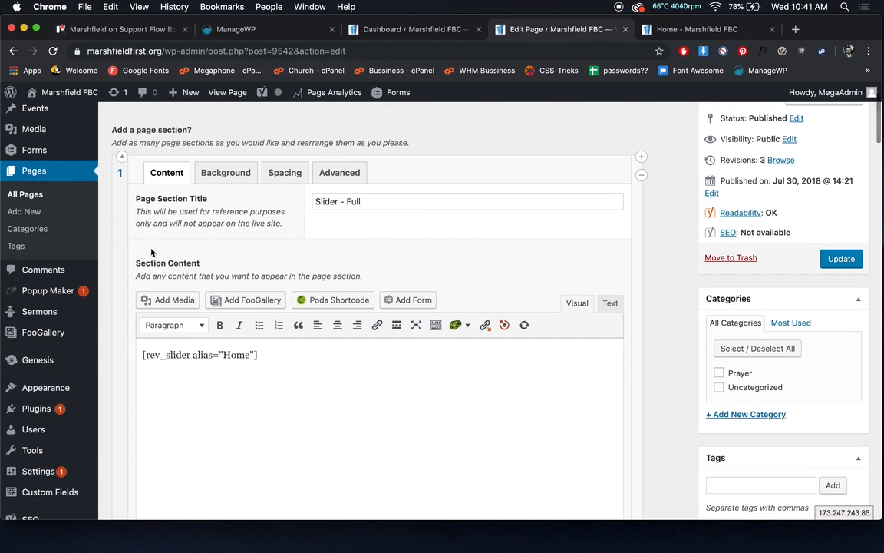
Collapse the "Slider - Full" page section to its title and expand it again.
{"action": "left_click", "coordinate": [122, 156]}
{"action": "left_click", "coordinate": [367, 174]}
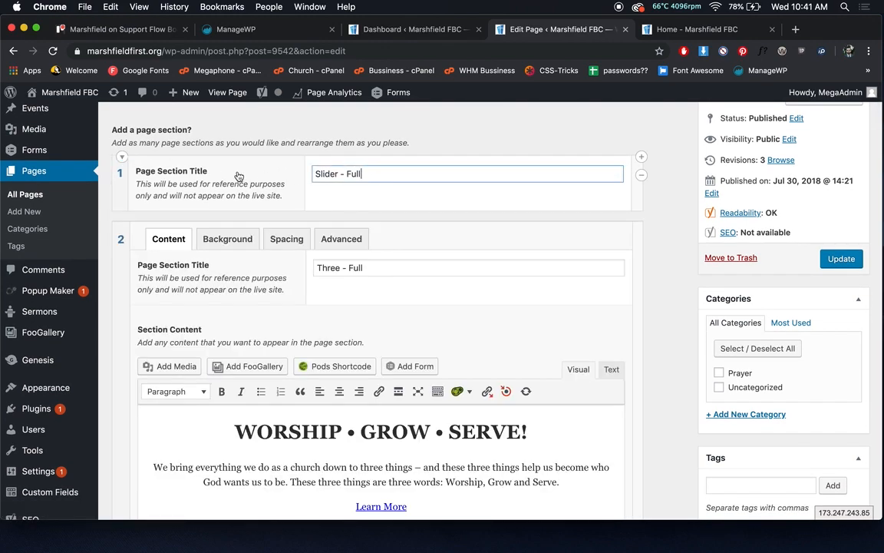
{"action": "left_click", "coordinate": [121, 157]}
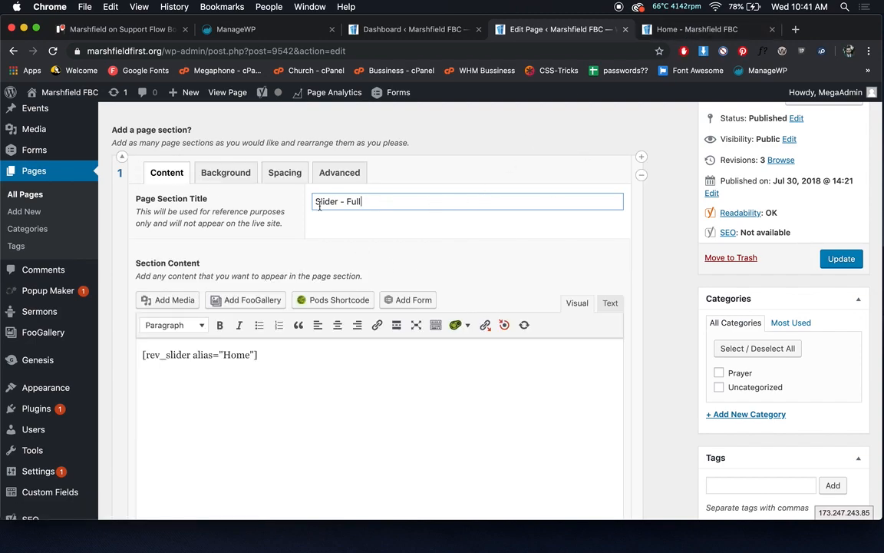
Check the "Full" label in the first section's title against the full-width areas of the live home page.
{"action": "double_click", "coordinate": [359, 200]}
{"action": "left_click", "coordinate": [653, 31]}
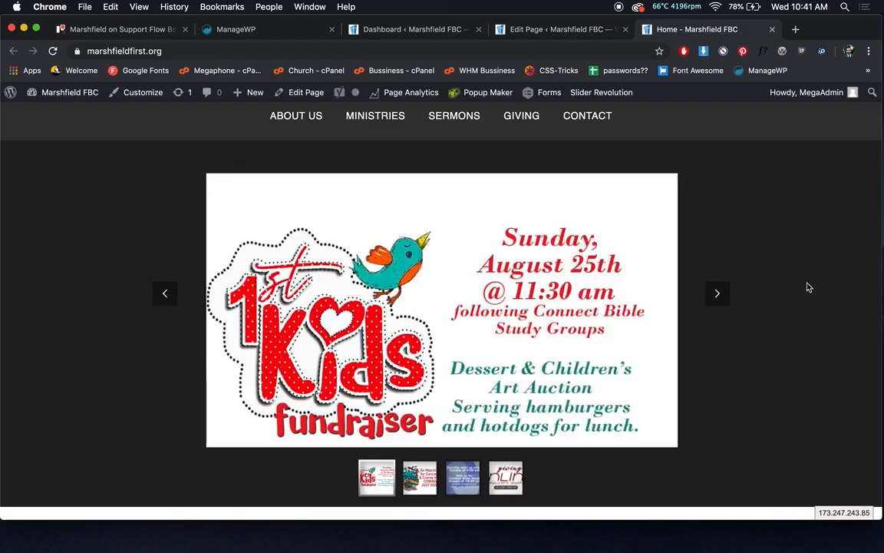
{"action": "scroll", "coordinate": [442, 190], "scroll_direction": "down", "scroll_amount": 5}
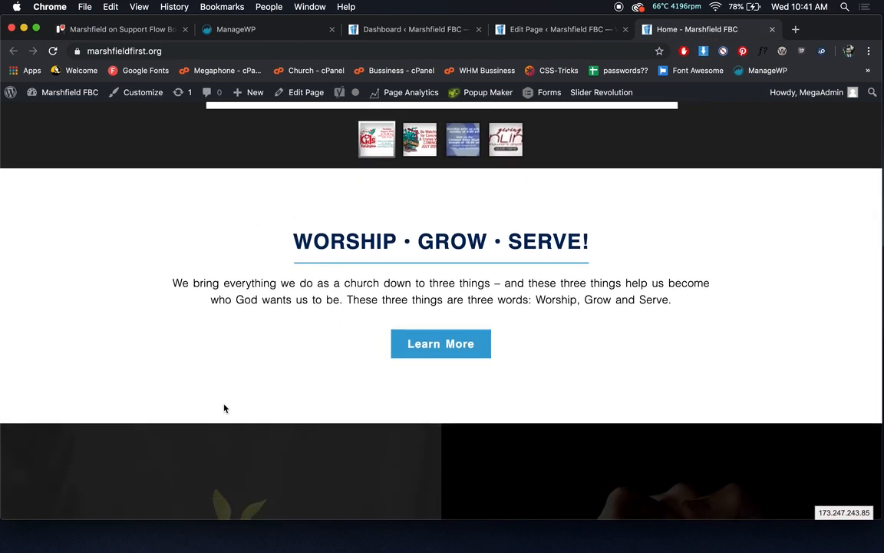
{"action": "left_click", "coordinate": [560, 31]}
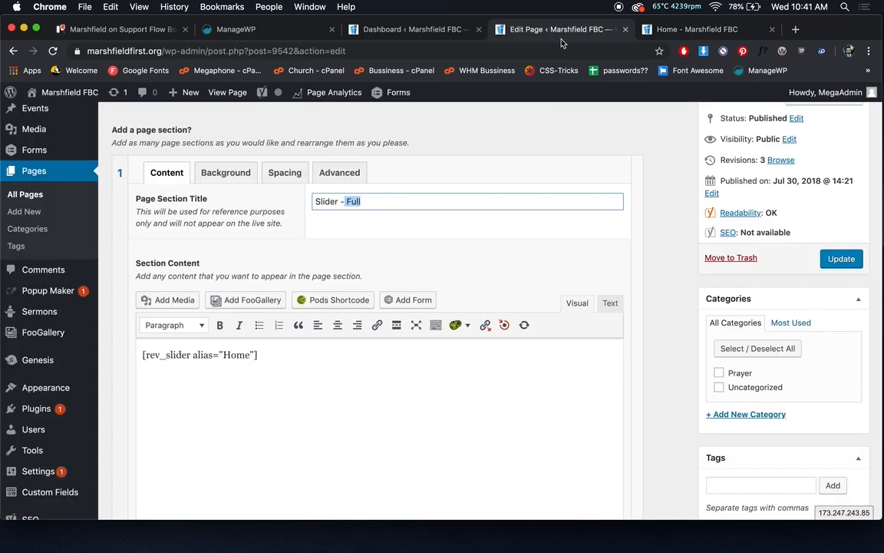
Examine the second page section, "Three - Full", and check it against the live home page.
{"action": "scroll", "coordinate": [355, 342], "scroll_direction": "down", "scroll_amount": 6}
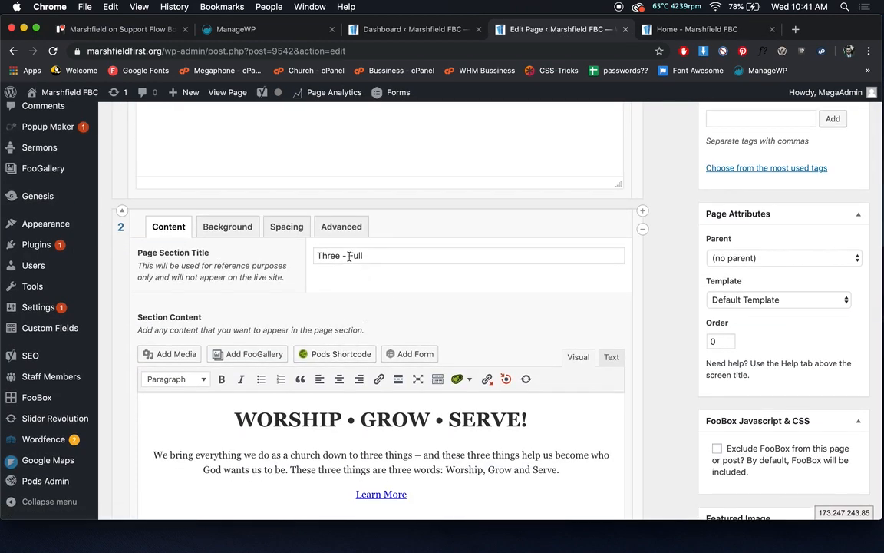
{"action": "double_click", "coordinate": [338, 256]}
{"action": "left_click", "coordinate": [367, 255]}
{"action": "scroll", "coordinate": [413, 319], "scroll_direction": "down", "scroll_amount": 4}
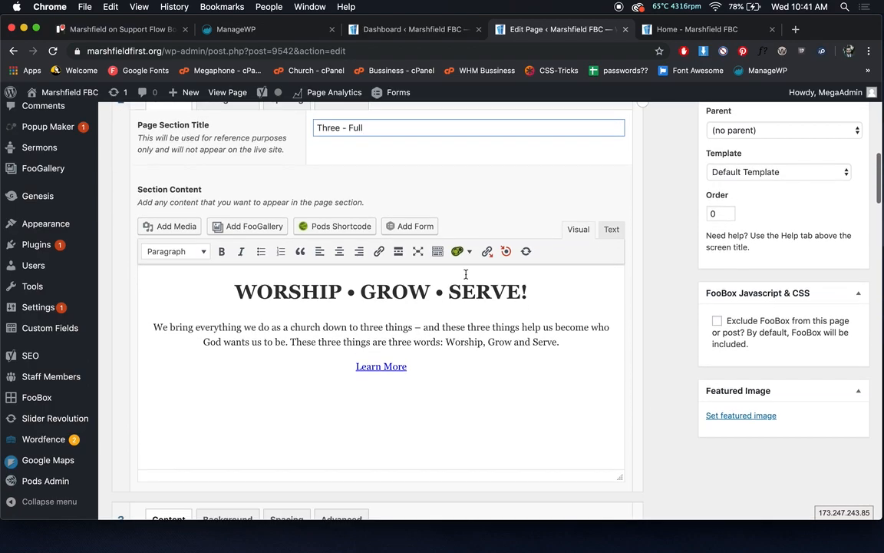
{"action": "left_click", "coordinate": [678, 31]}
{"action": "left_click", "coordinate": [598, 31]}
Compare the "Getting Involved - 1/3" section with its block on the live home page, and view the Latest Sermons section in the editor.
{"action": "scroll", "coordinate": [364, 314], "scroll_direction": "down", "scroll_amount": 12}
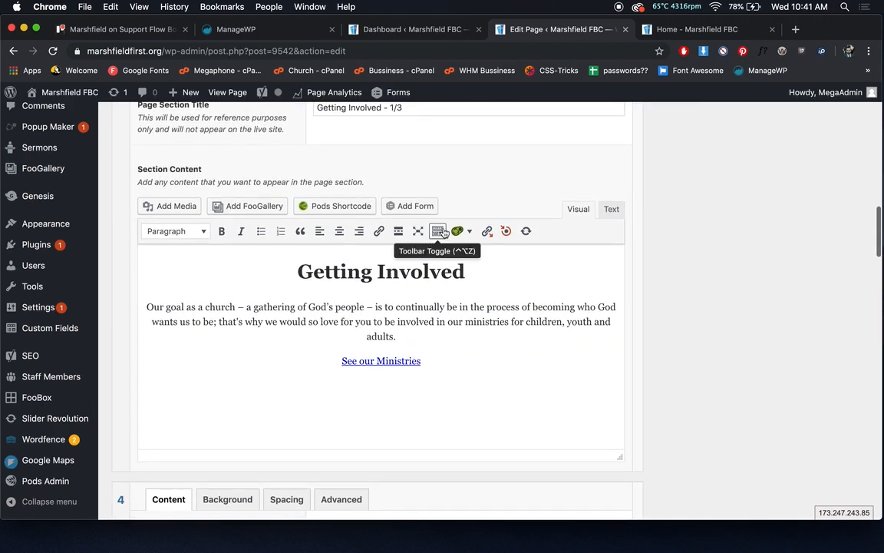
{"action": "left_click_drag", "start_coordinate": [405, 110], "coordinate": [393, 108]}
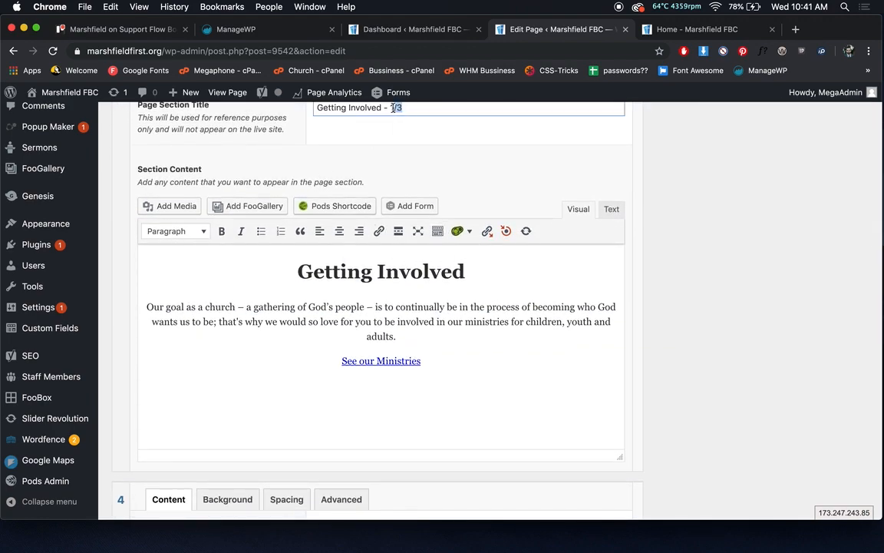
{"action": "left_click", "coordinate": [726, 28]}
{"action": "scroll", "coordinate": [392, 264], "scroll_direction": "down", "scroll_amount": 5}
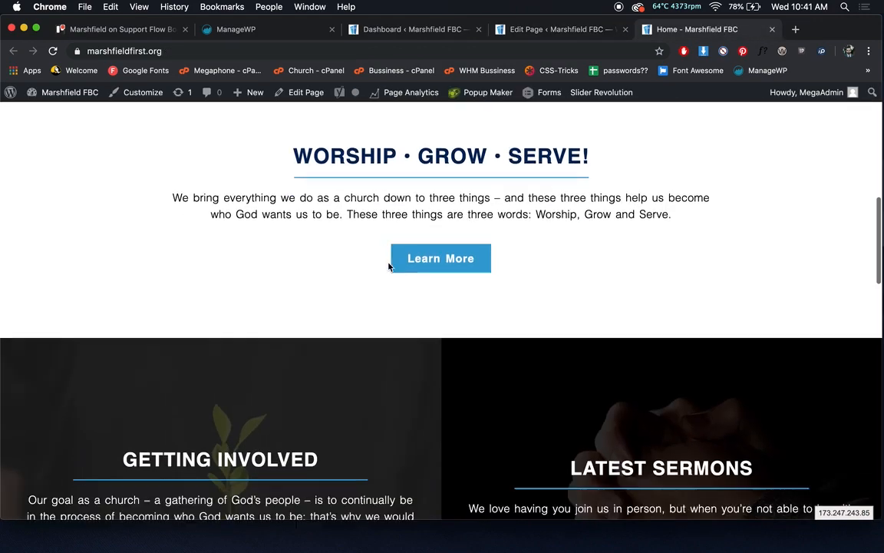
{"action": "scroll", "coordinate": [369, 430], "scroll_direction": "down", "scroll_amount": 5}
{"action": "scroll", "coordinate": [387, 412], "scroll_direction": "up", "scroll_amount": 5}
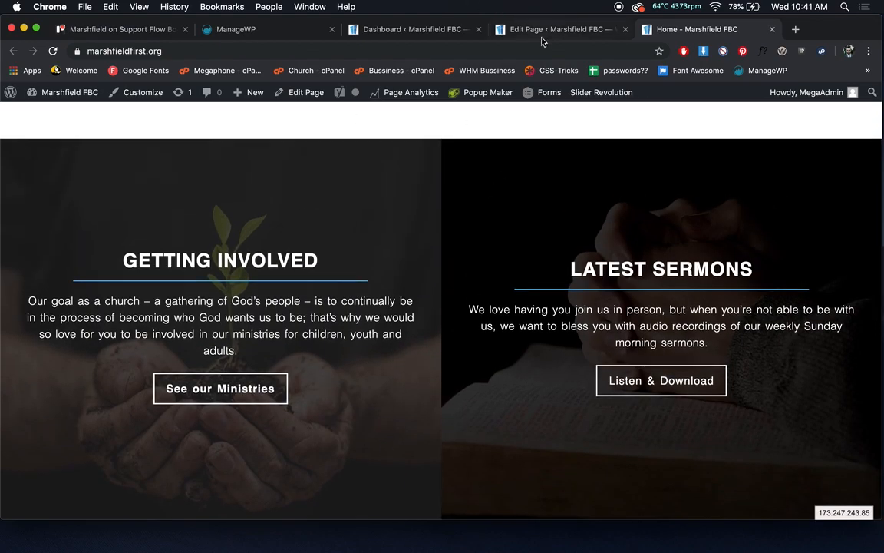
{"action": "left_click", "coordinate": [545, 30]}
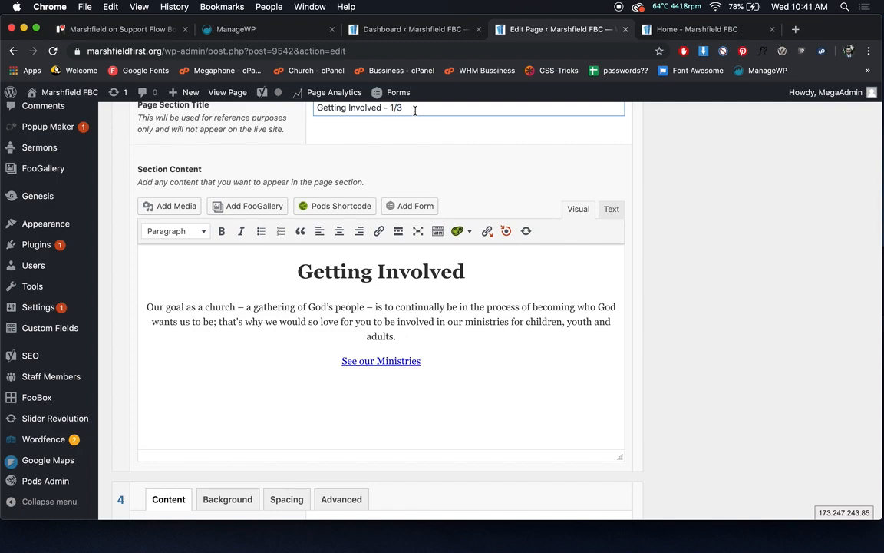
{"action": "scroll", "coordinate": [414, 266], "scroll_direction": "down", "scroll_amount": 5}
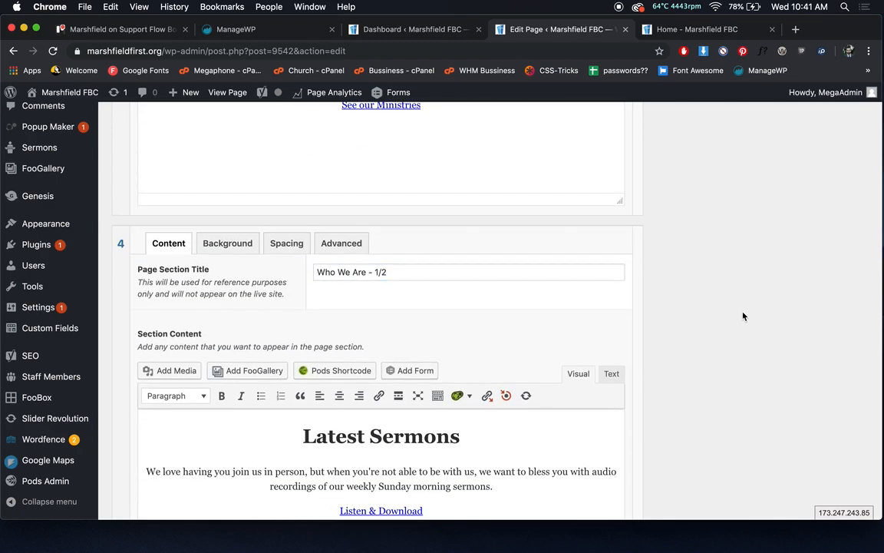
Add "Words" after SERVE in the WORSHIP • GROW • SERVE! heading of the "Three - Full" section.
{"action": "scroll", "coordinate": [566, 338], "scroll_direction": "up", "scroll_amount": 10}
{"action": "scroll", "coordinate": [567, 338], "scroll_direction": "up", "scroll_amount": 5}
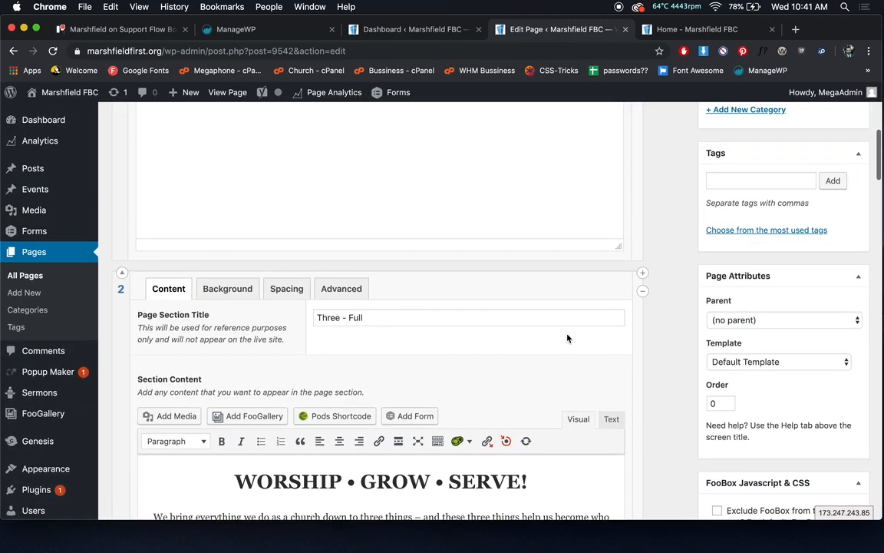
{"action": "scroll", "coordinate": [566, 338], "scroll_direction": "down", "scroll_amount": 4}
{"action": "scroll", "coordinate": [559, 355], "scroll_direction": "up", "scroll_amount": 2}
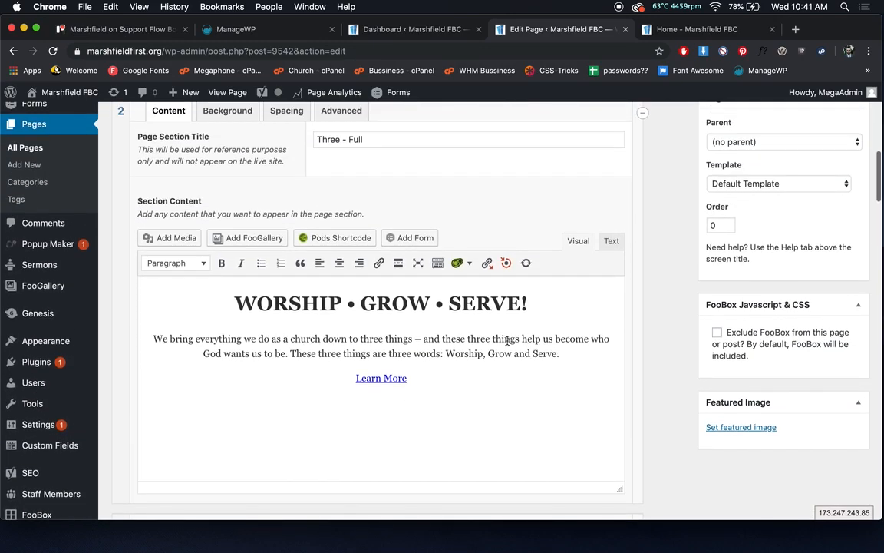
{"action": "left_click", "coordinate": [417, 305]}
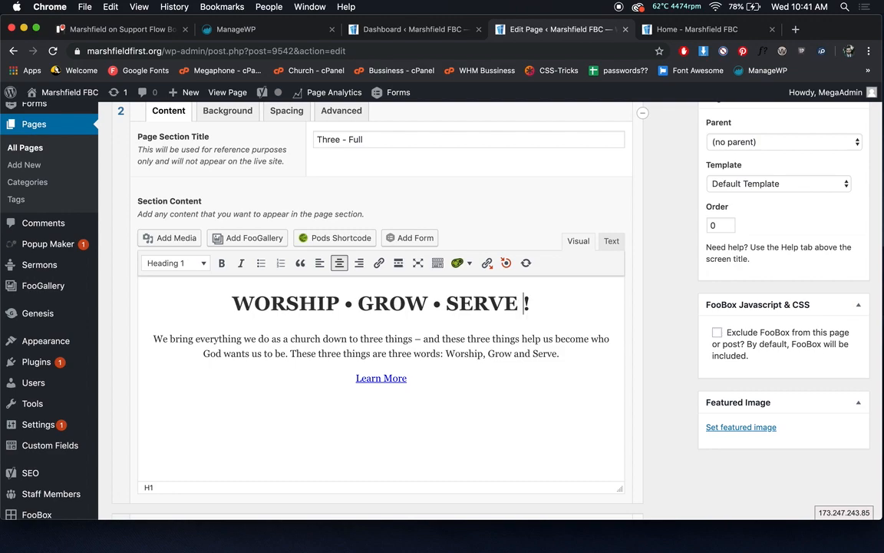
{"action": "type", "text": "Words"}
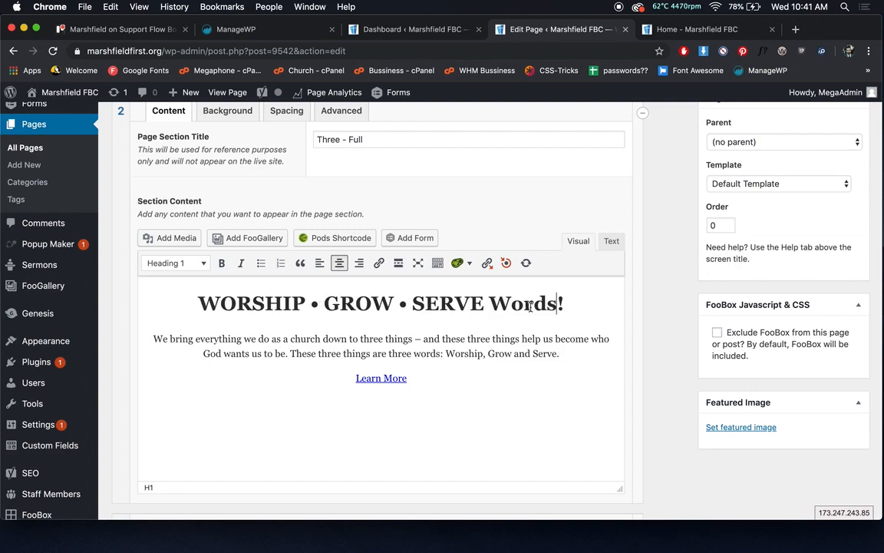
Preview the unsaved Home page changes and check the edited WORSHIP • GROW • SERVE heading.
{"action": "scroll", "coordinate": [625, 317], "scroll_direction": "up", "scroll_amount": 15}
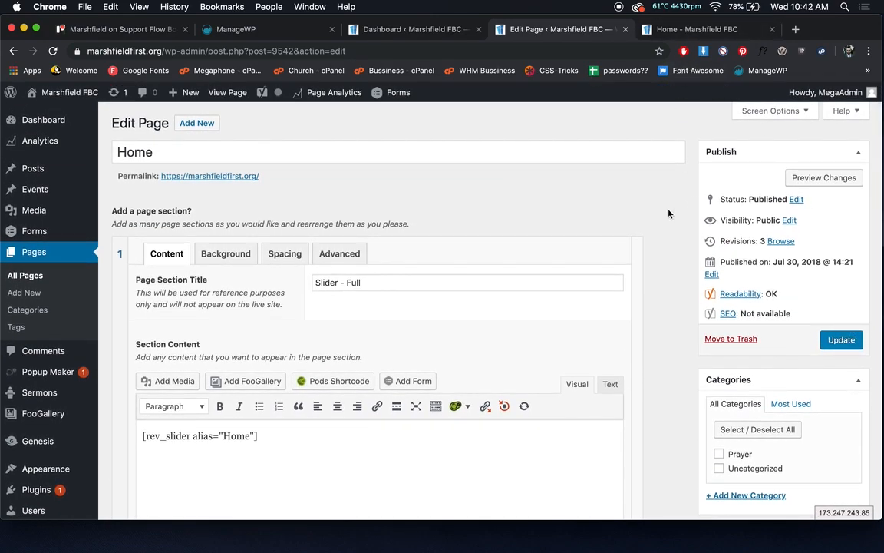
{"action": "scroll", "coordinate": [511, 361], "scroll_direction": "down", "scroll_amount": 5}
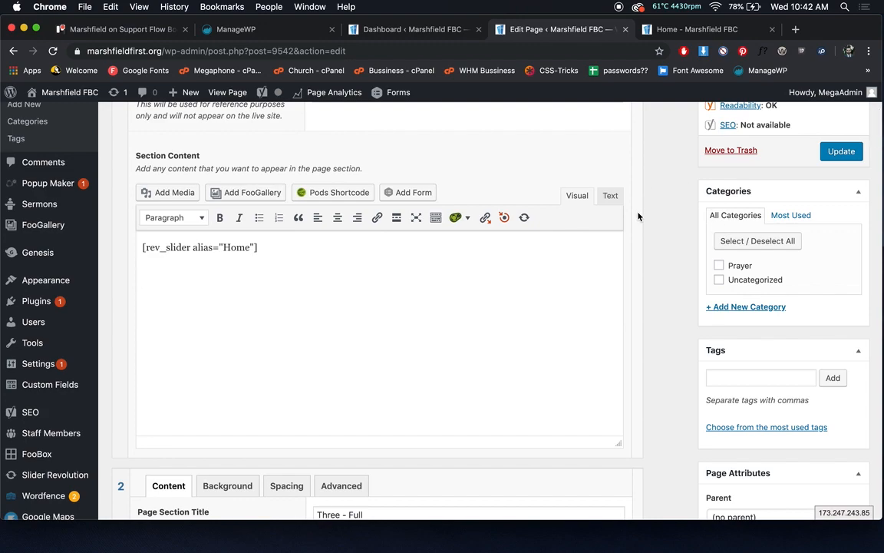
{"action": "scroll", "coordinate": [638, 217], "scroll_direction": "up", "scroll_amount": 5}
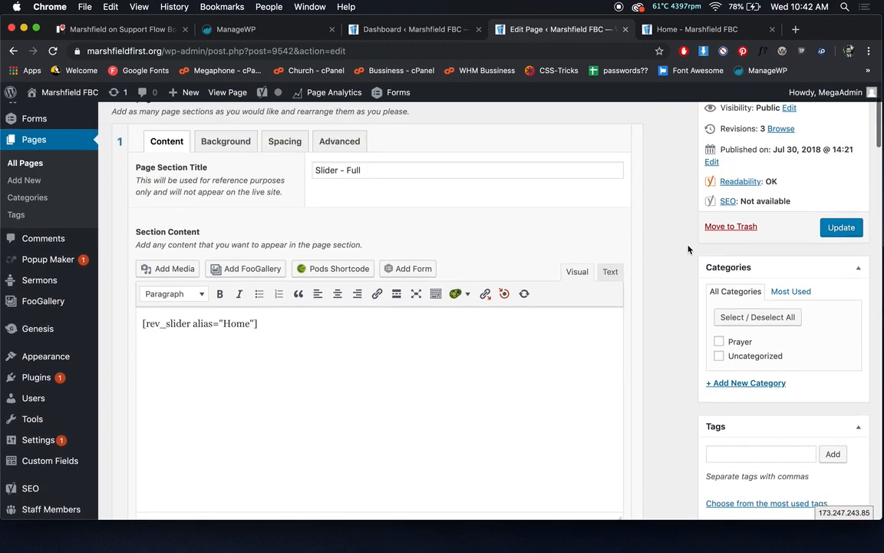
{"action": "left_click", "coordinate": [813, 178]}
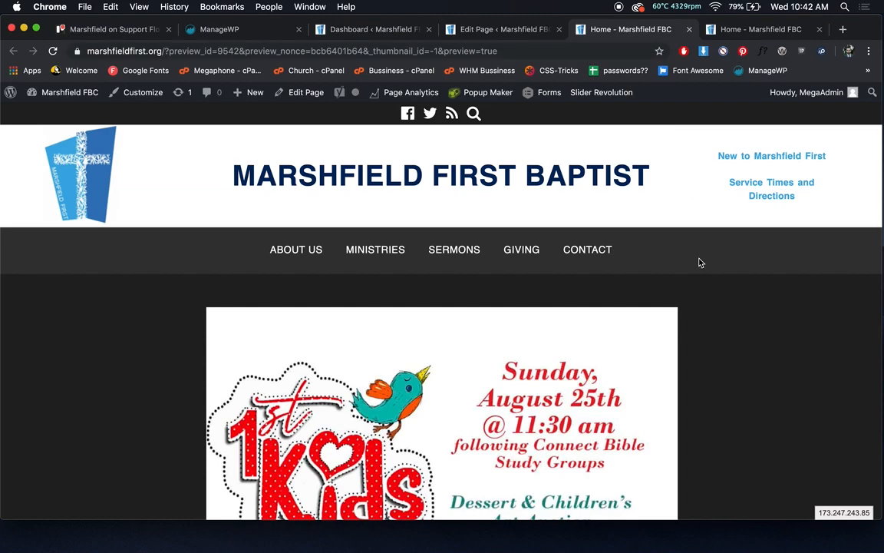
{"action": "scroll", "coordinate": [701, 263], "scroll_direction": "down", "scroll_amount": 6}
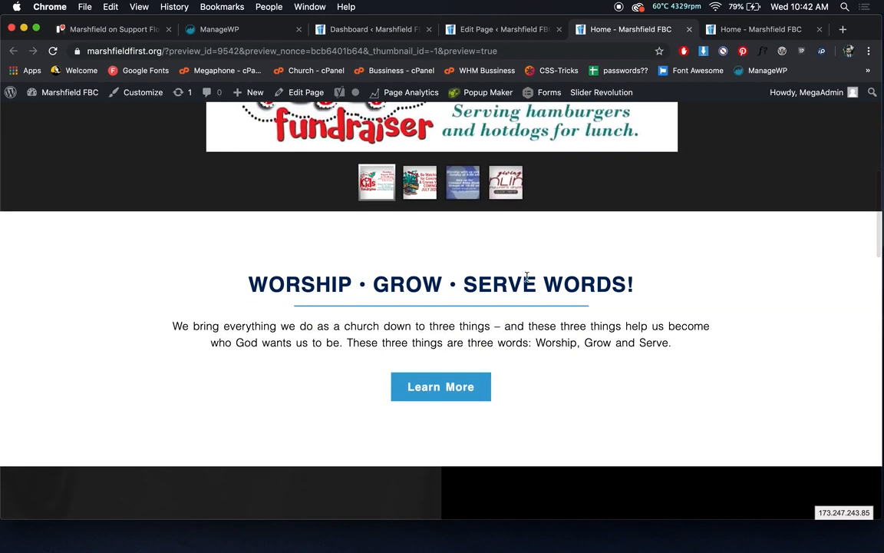
{"action": "left_click_drag", "start_coordinate": [542, 284], "coordinate": [630, 285]}
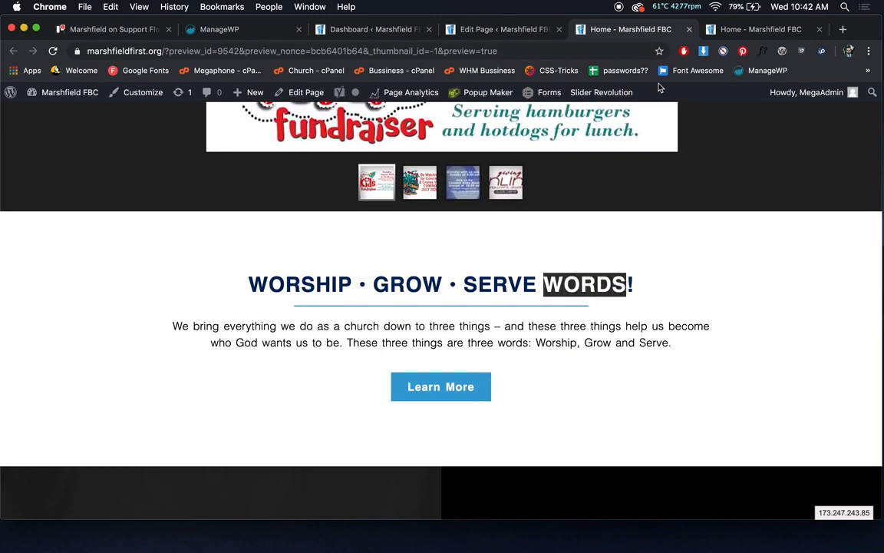
Compare the same heading on the live home page with the preview.
{"action": "left_click", "coordinate": [751, 34]}
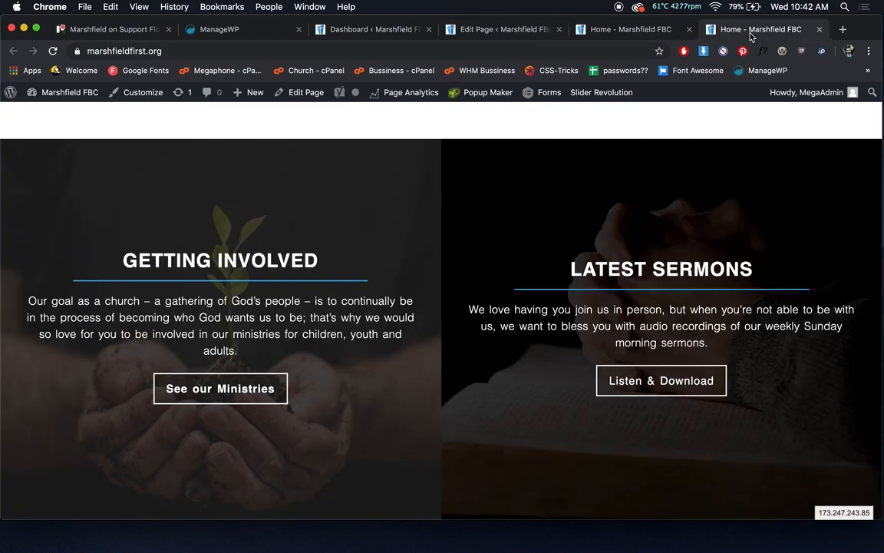
{"action": "scroll", "coordinate": [587, 211], "scroll_direction": "up", "scroll_amount": 8}
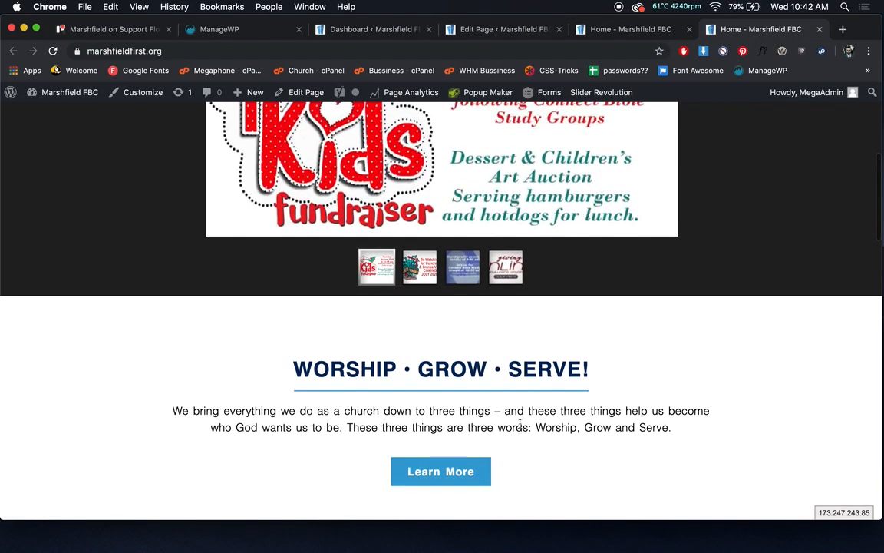
{"action": "left_click", "coordinate": [604, 18]}
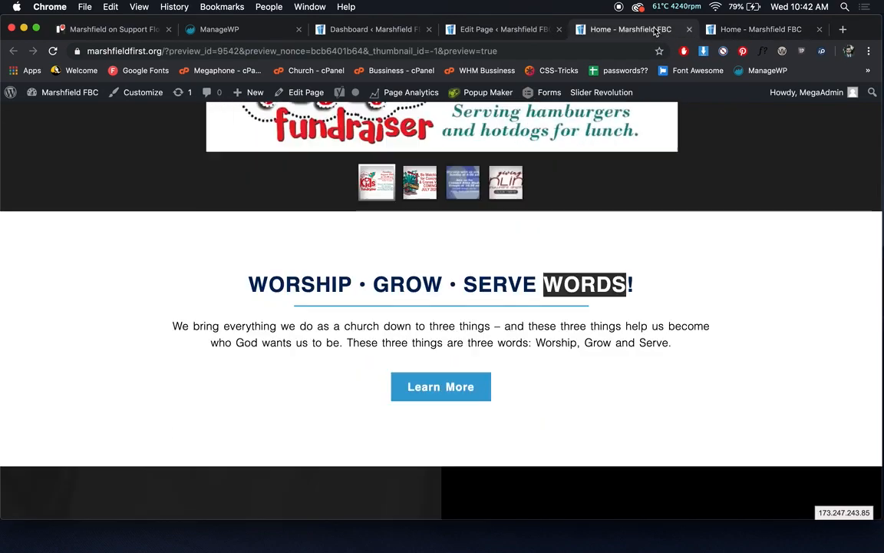
Return to the Home page editor and remove "Words" from the second section's heading.
{"action": "left_click", "coordinate": [518, 30]}
{"action": "scroll", "coordinate": [494, 246], "scroll_direction": "down", "scroll_amount": 10}
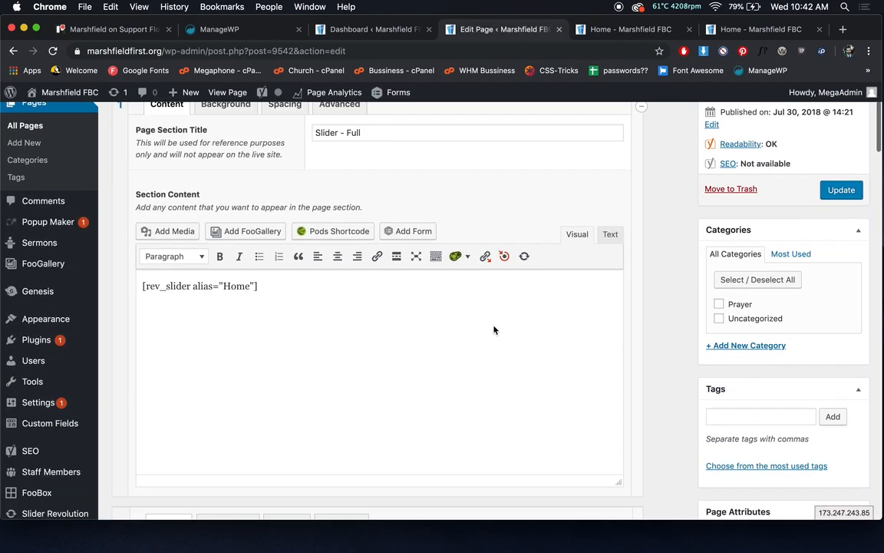
{"action": "scroll", "coordinate": [484, 390], "scroll_direction": "down", "scroll_amount": 4}
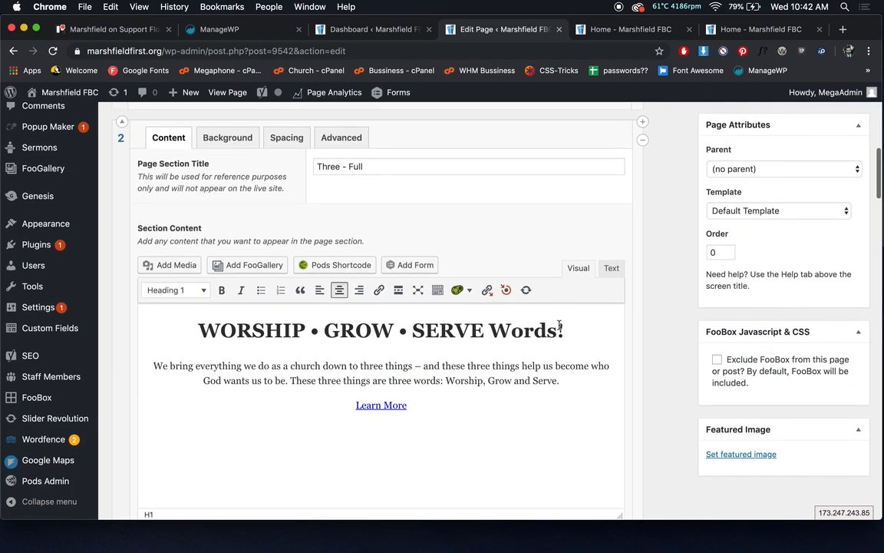
{"action": "left_click_drag", "start_coordinate": [557, 330], "coordinate": [498, 324]}
{"action": "key", "text": "BackSpace"}
{"action": "key", "text": "BackSpace"}
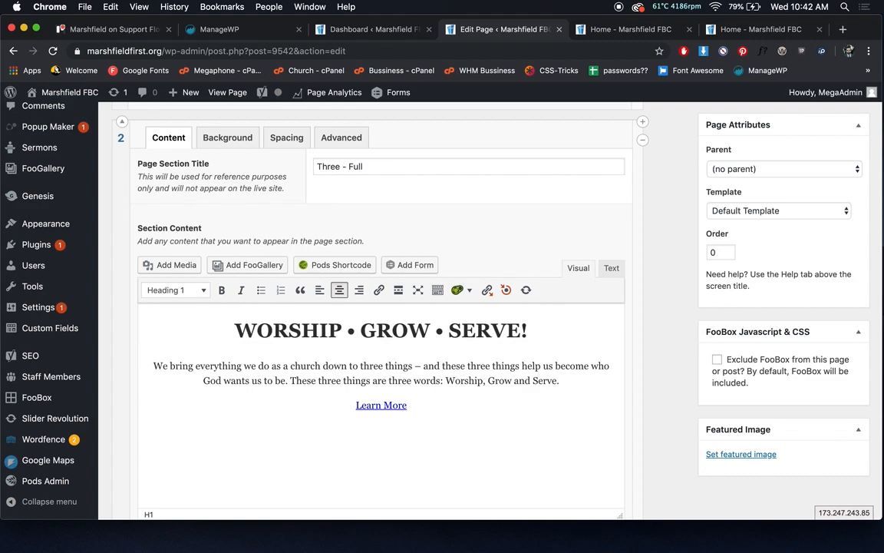
Add "Google" as a new paragraph below the intro text of the "Three - Full" section, and try bold and bulleted-list formatting on it.
{"action": "left_click", "coordinate": [576, 379]}
{"action": "key", "text": "Return"}
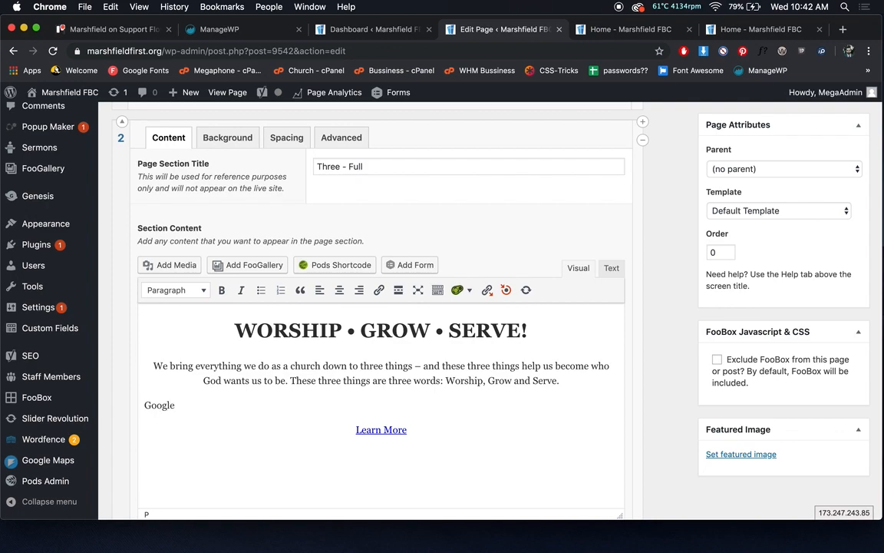
{"action": "left_click_drag", "start_coordinate": [176, 407], "coordinate": [129, 405]}
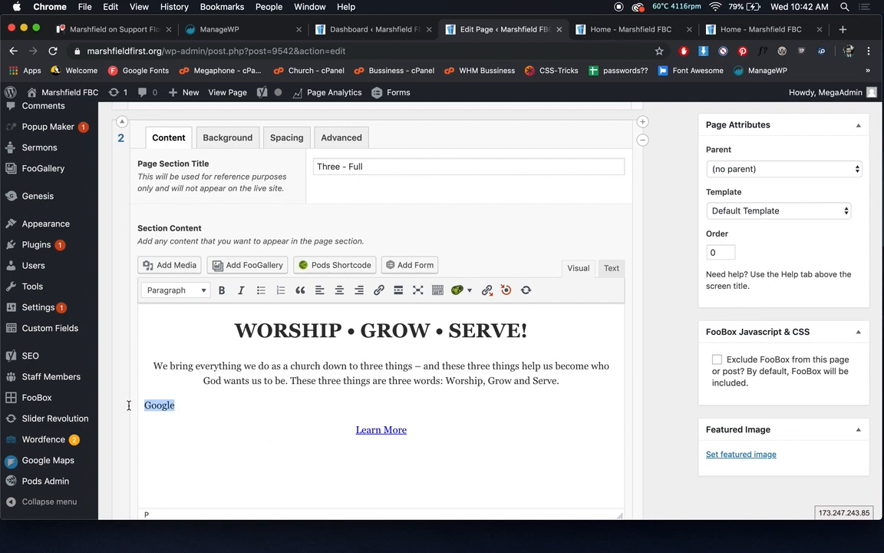
{"action": "left_click", "coordinate": [221, 290]}
{"action": "left_click", "coordinate": [221, 291]}
{"action": "left_click", "coordinate": [261, 290]}
{"action": "left_click", "coordinate": [261, 290]}
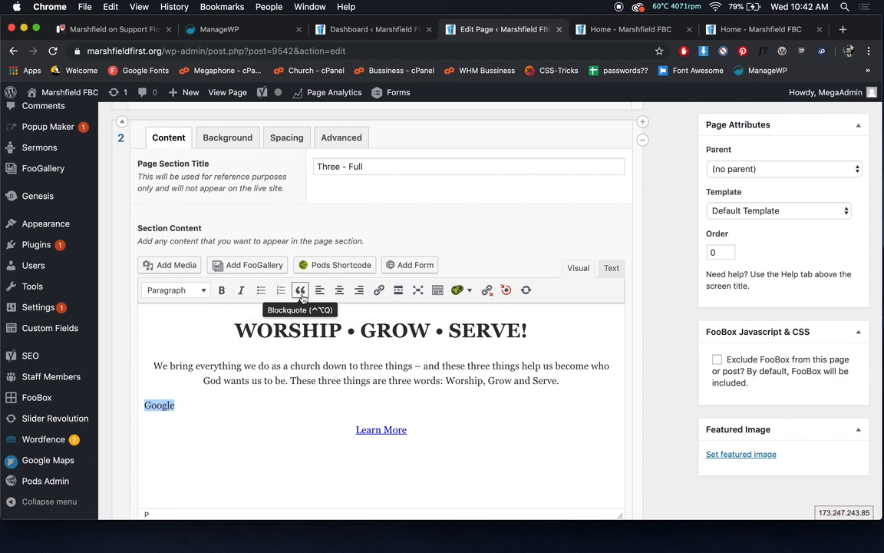
Try right and center alignment on the Google line, then make it a left-aligned blockquote.
{"action": "left_click", "coordinate": [358, 290]}
{"action": "left_click", "coordinate": [339, 290]}
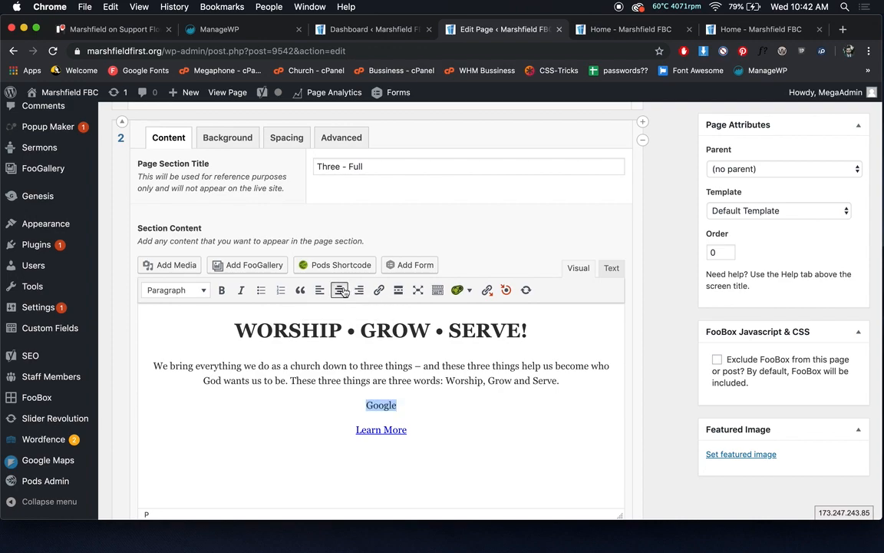
{"action": "left_click", "coordinate": [300, 290]}
{"action": "left_click", "coordinate": [319, 290]}
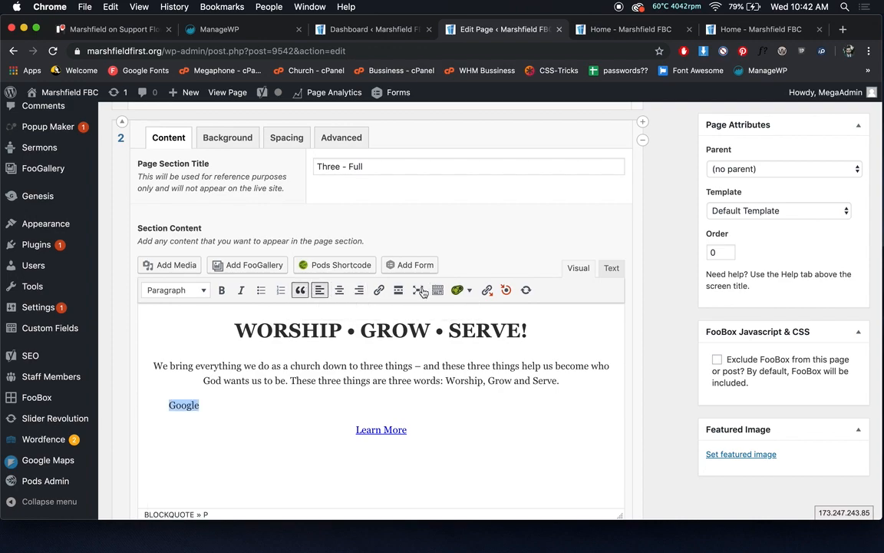
{"action": "left_click", "coordinate": [387, 290]}
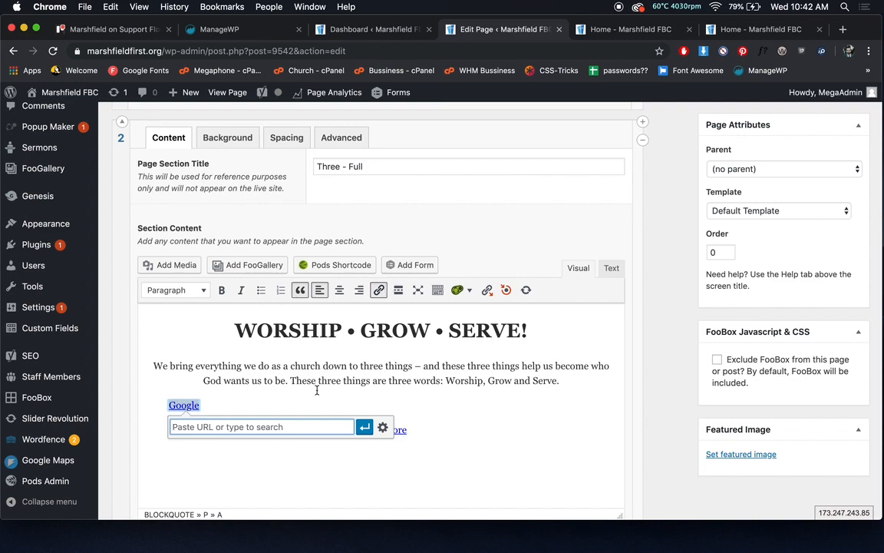
{"action": "type", "text": "ht"}
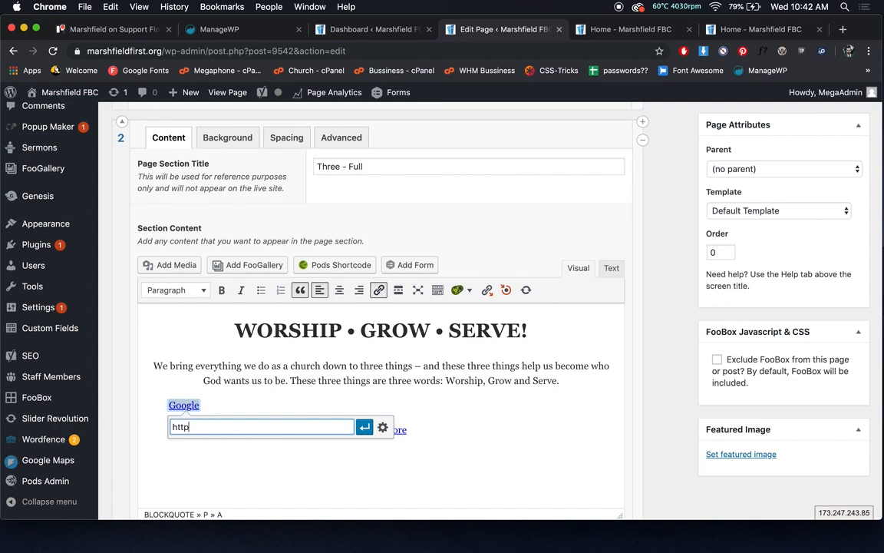
{"action": "type", "text": "tp"}
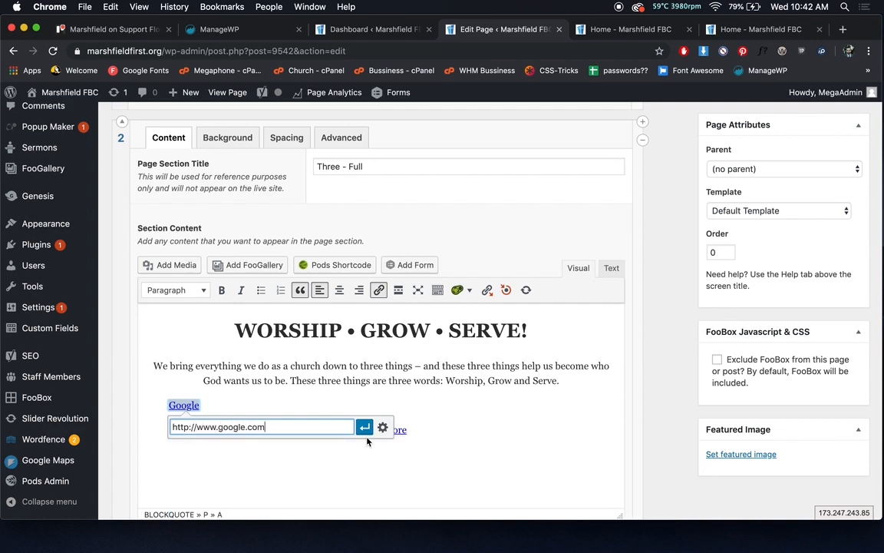
{"action": "key", "text": "Return"}
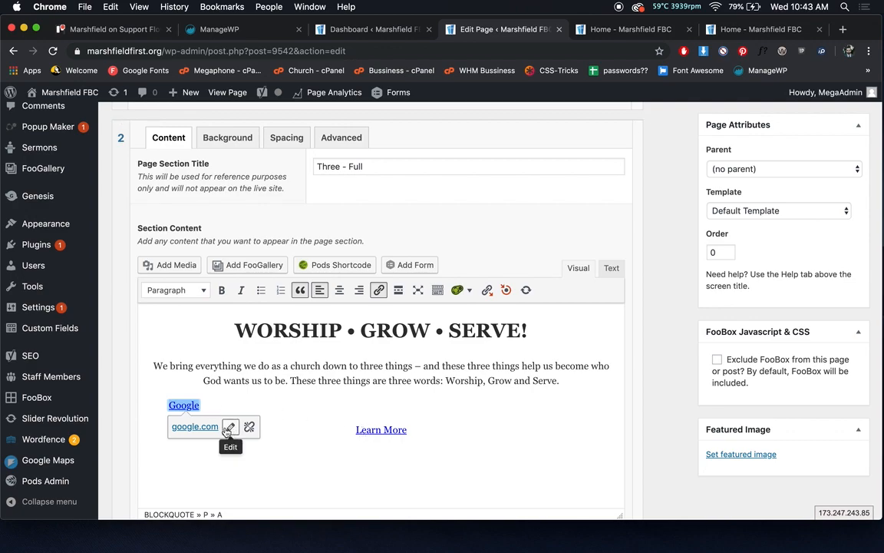
{"action": "left_click", "coordinate": [282, 381]}
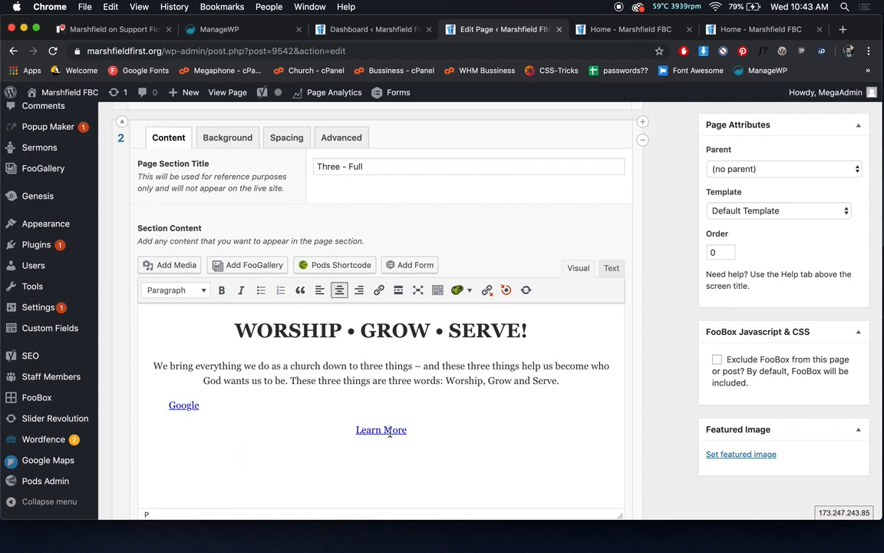
{"action": "left_click", "coordinate": [228, 419]}
{"action": "left_click", "coordinate": [203, 405]}
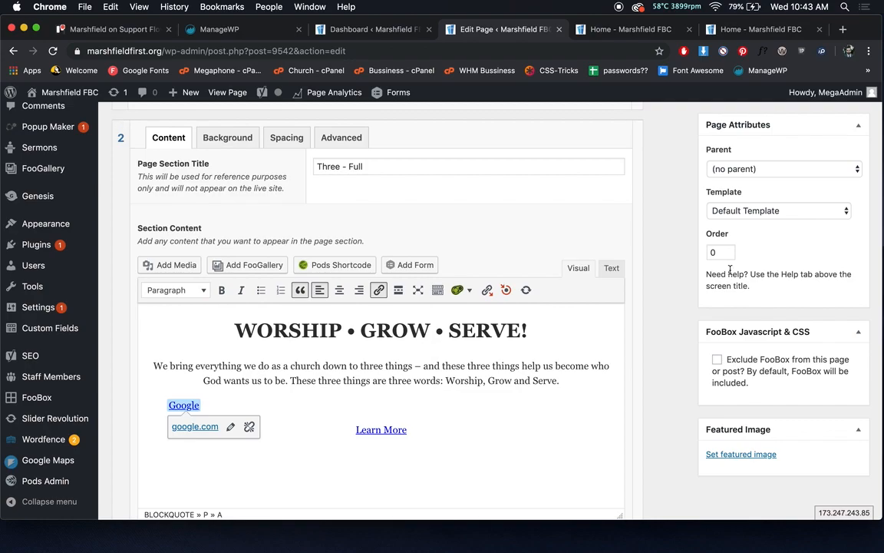
Preview the unsaved Home page changes and check how the quoted Google link looks.
{"action": "scroll", "coordinate": [731, 274], "scroll_direction": "up", "scroll_amount": 5}
{"action": "scroll", "coordinate": [835, 154], "scroll_direction": "up", "scroll_amount": 5}
{"action": "left_click", "coordinate": [829, 177]}
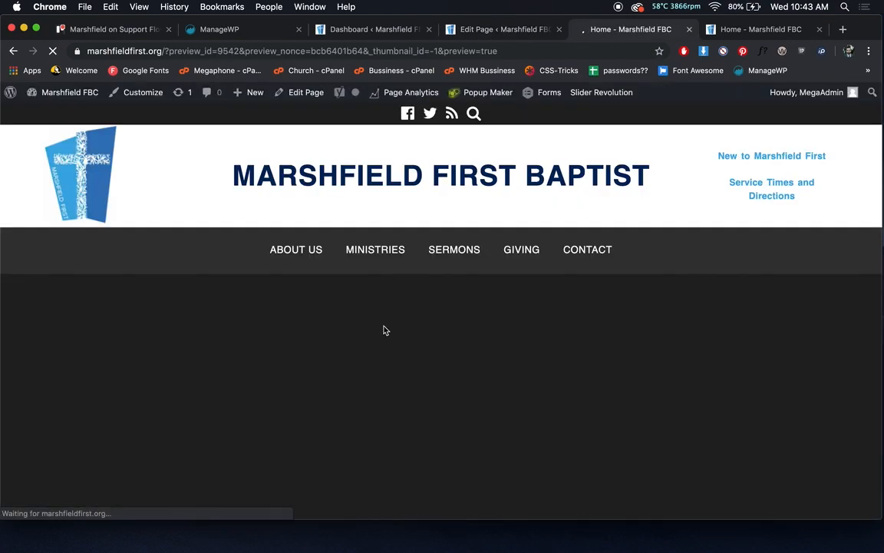
{"action": "scroll", "coordinate": [385, 378], "scroll_direction": "down", "scroll_amount": 7}
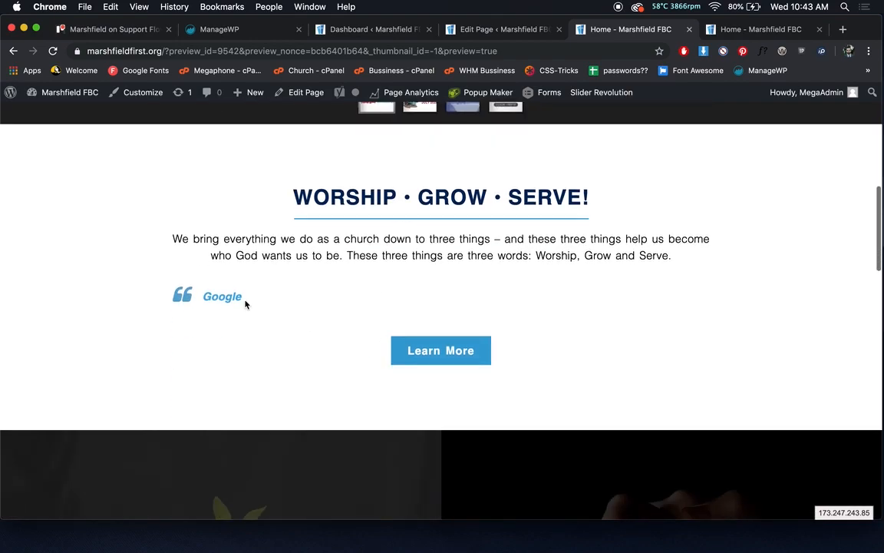
Return to the Home page editor, remove the blockquote from the Google link, and look back at its quoted version in the preview.
{"action": "left_click", "coordinate": [503, 30]}
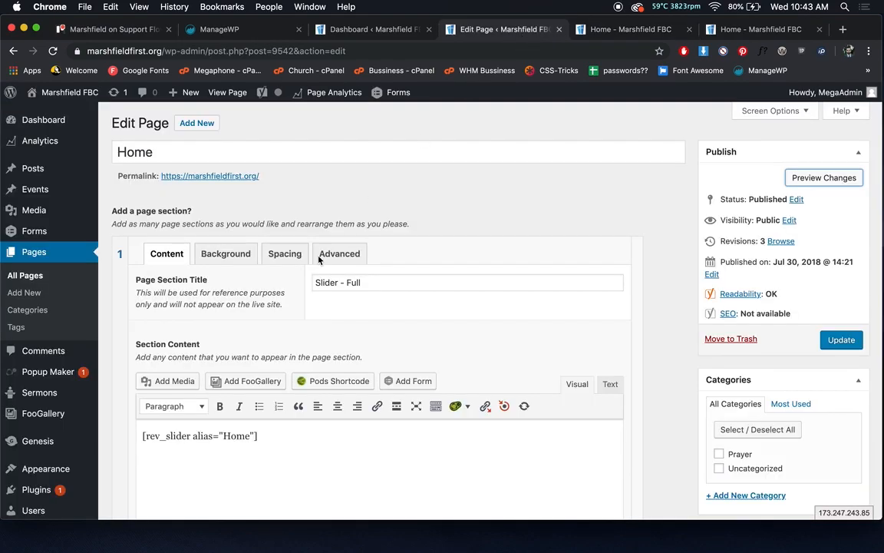
{"action": "scroll", "coordinate": [218, 386], "scroll_direction": "down", "scroll_amount": 5}
{"action": "scroll", "coordinate": [217, 376], "scroll_direction": "down", "scroll_amount": 5}
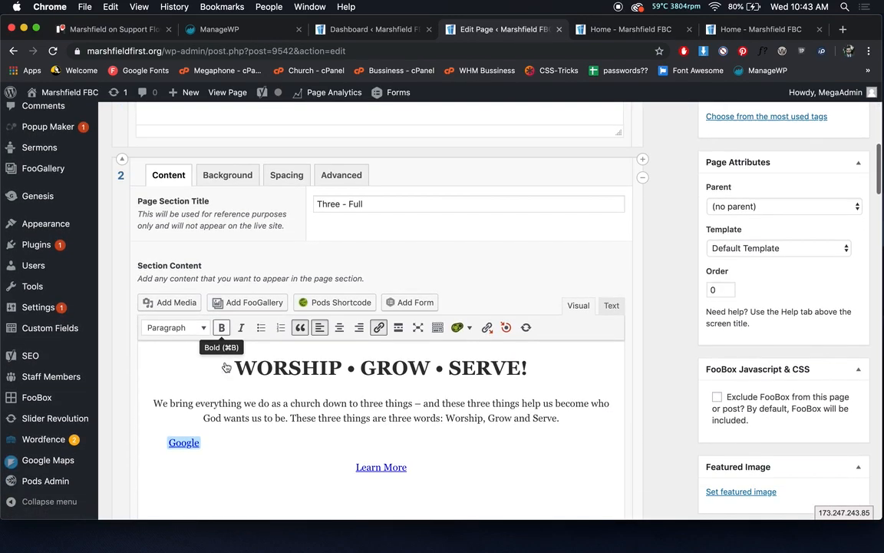
{"action": "left_click", "coordinate": [300, 271]}
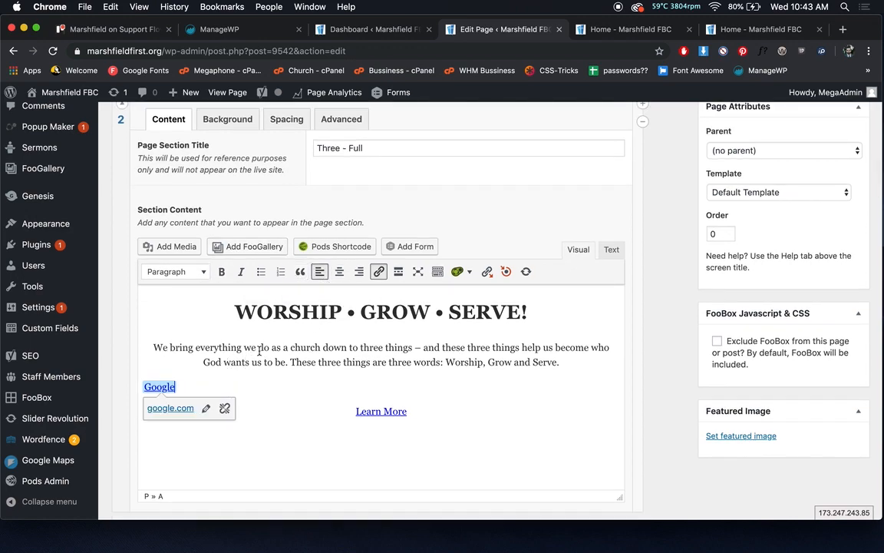
{"action": "left_click", "coordinate": [631, 31]}
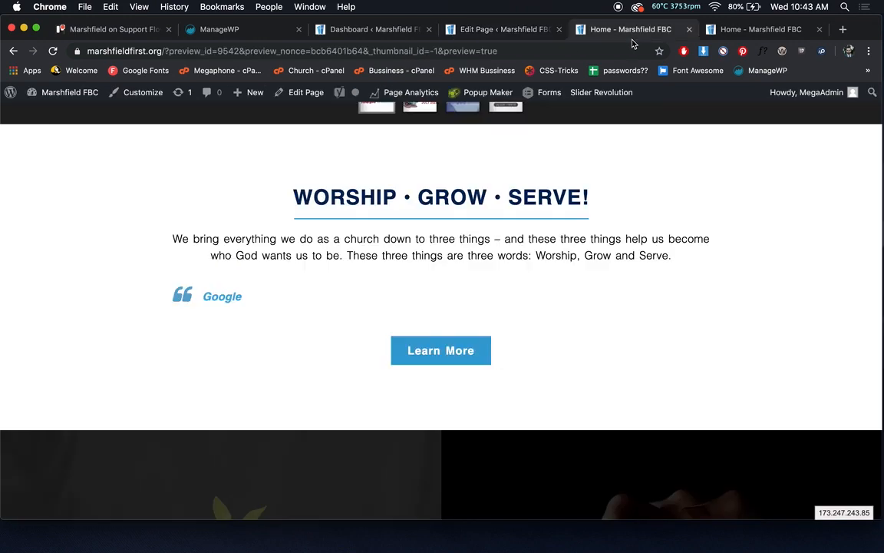
In the Home page editor, show the additional formatting tools and apply the Square Button format to the Google link.
{"action": "left_click", "coordinate": [469, 31]}
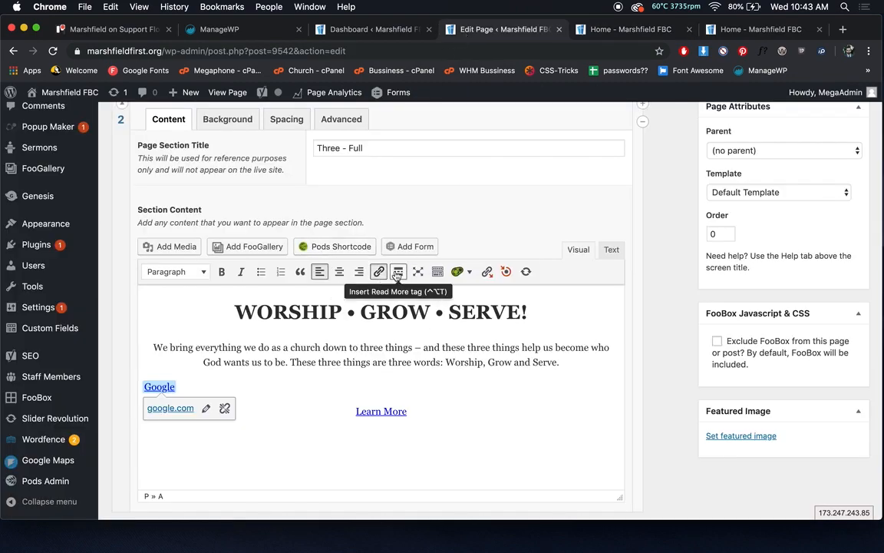
{"action": "left_click", "coordinate": [439, 271]}
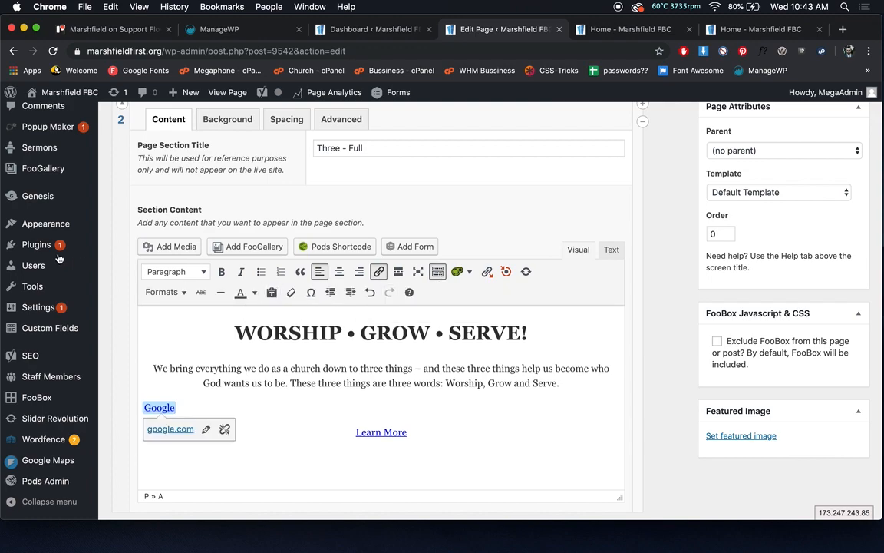
{"action": "left_click", "coordinate": [161, 292]}
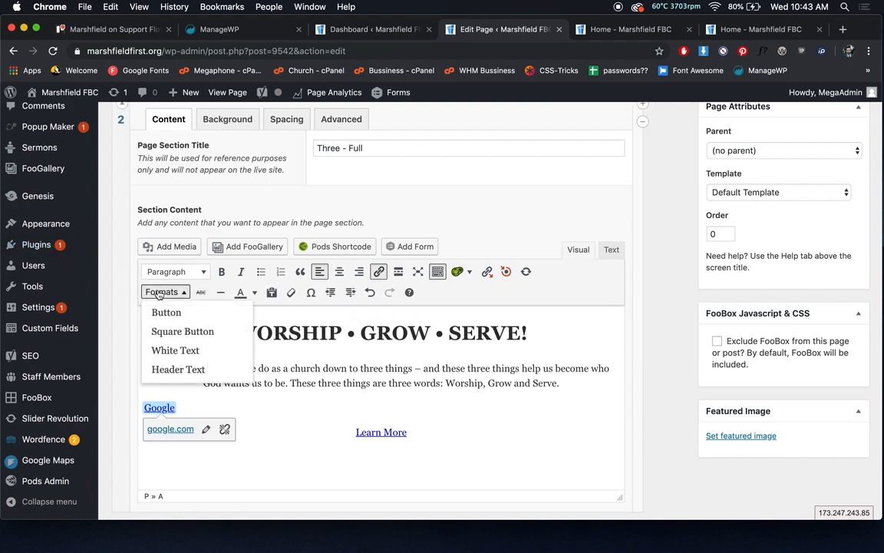
{"action": "left_click", "coordinate": [184, 331]}
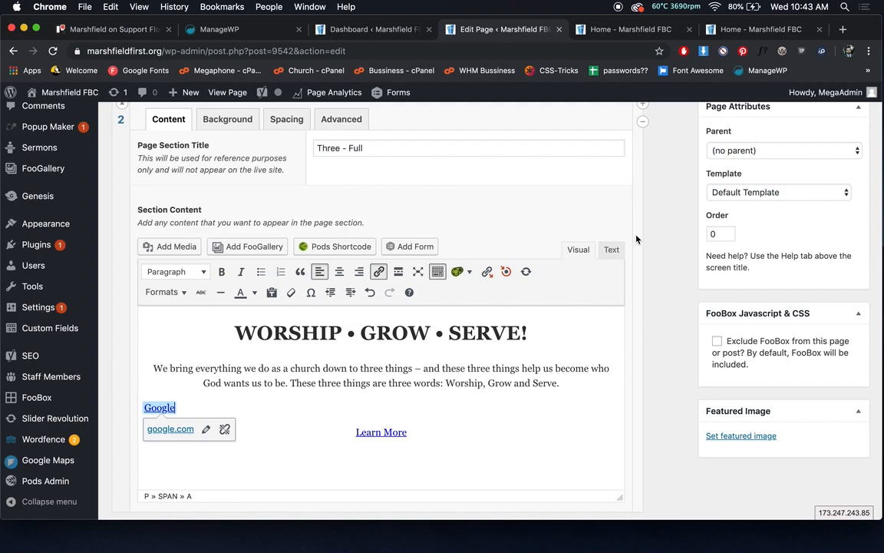
Preview the Home page again and check the Google link styled as a button.
{"action": "scroll", "coordinate": [572, 210], "scroll_direction": "up", "scroll_amount": 10}
{"action": "left_click", "coordinate": [826, 175]}
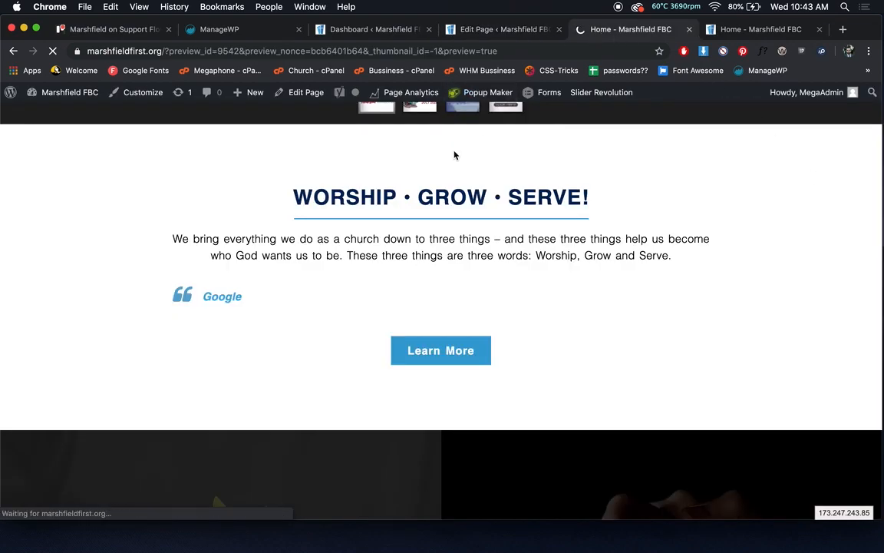
{"action": "scroll", "coordinate": [269, 343], "scroll_direction": "down", "scroll_amount": 4}
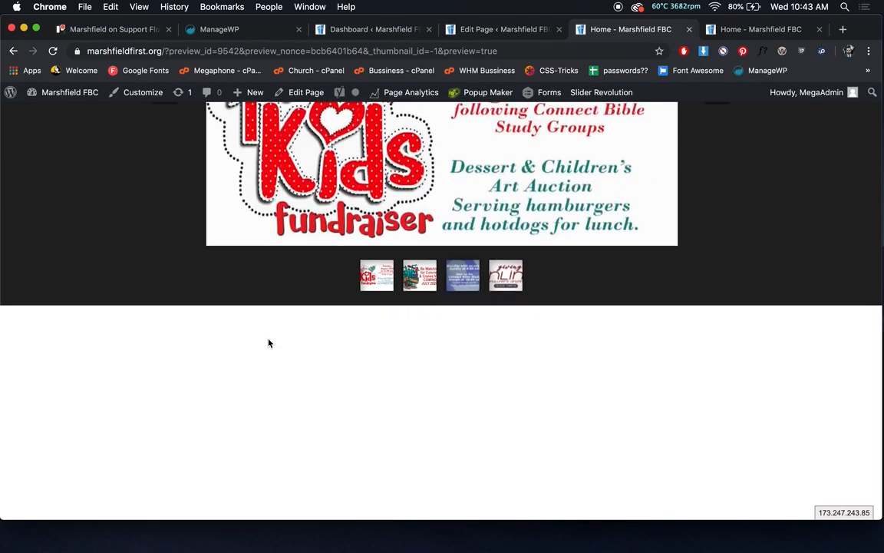
{"action": "scroll", "coordinate": [269, 342], "scroll_direction": "down", "scroll_amount": 5}
{"action": "scroll", "coordinate": [245, 251], "scroll_direction": "up", "scroll_amount": 1}
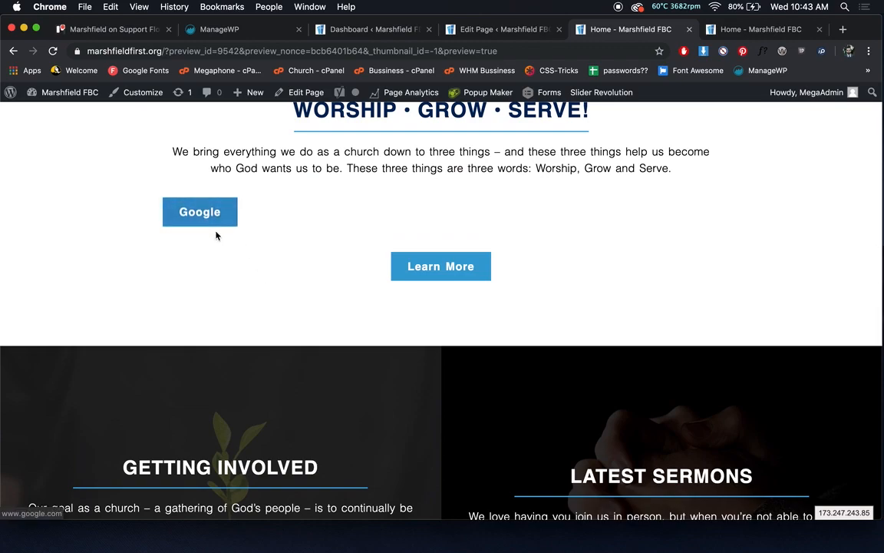
Return to the Home page editor and delete the Google line from the "Three - Full" section.
{"action": "left_click", "coordinate": [536, 36]}
{"action": "scroll", "coordinate": [198, 334], "scroll_direction": "down", "scroll_amount": 10}
{"action": "left_click_drag", "start_coordinate": [190, 353], "coordinate": [131, 353]}
{"action": "key", "text": "BackSpace"}
{"action": "key", "text": "Delete"}
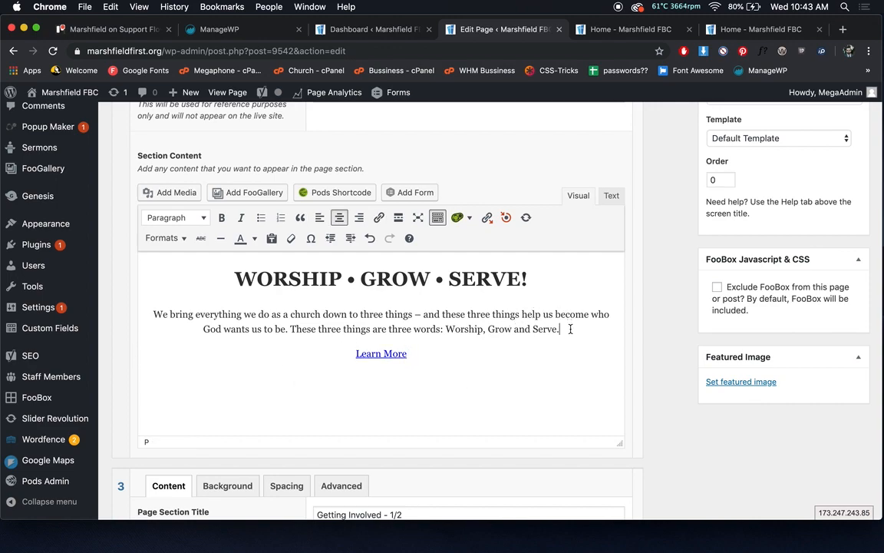
Insert the media library image AdobeStock_160839074-1.jpeg, hands holding a seedling, on a new line below the section's intro paragraph.
{"action": "key", "text": "Return"}
{"action": "left_click", "coordinate": [170, 192]}
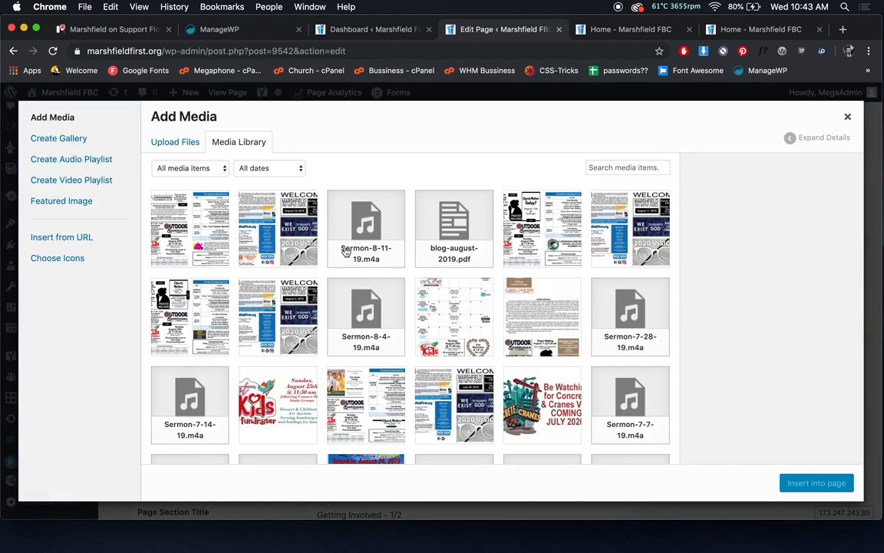
{"action": "left_click", "coordinate": [180, 142]}
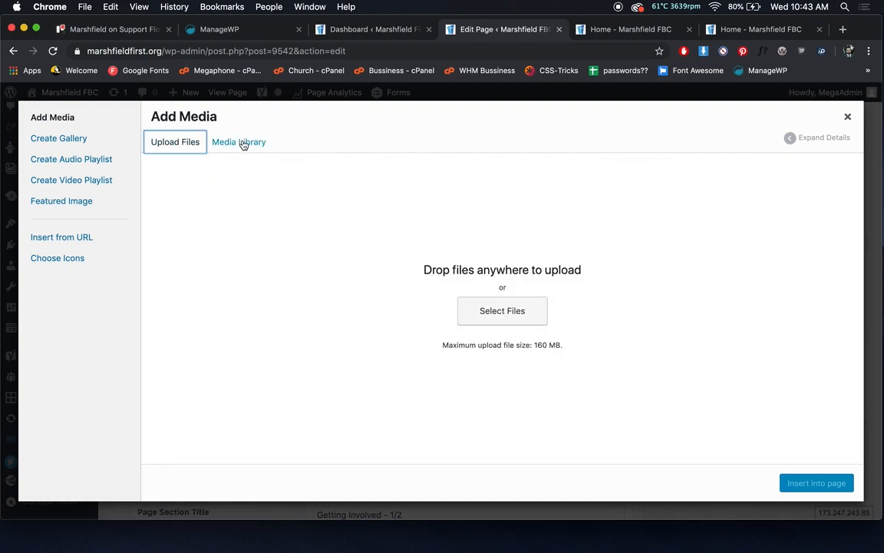
{"action": "left_click", "coordinate": [242, 143]}
{"action": "scroll", "coordinate": [466, 415], "scroll_direction": "down", "scroll_amount": 10}
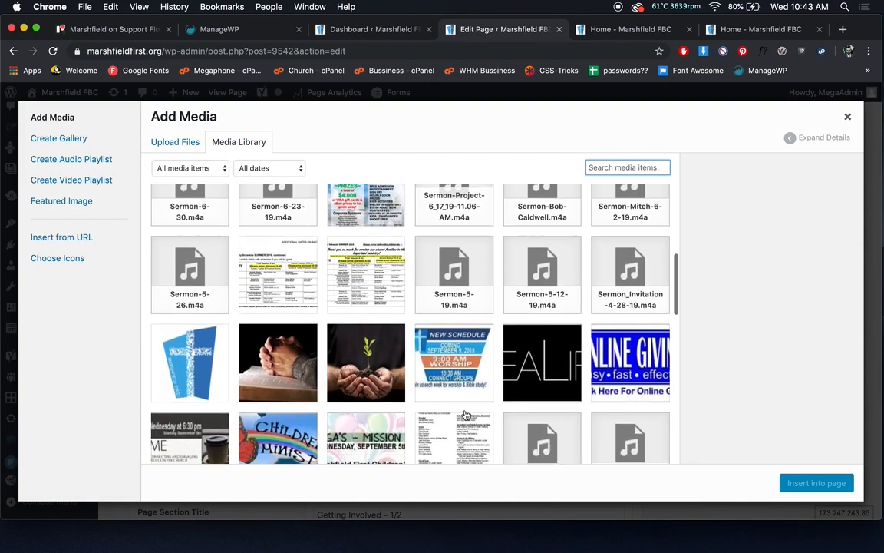
{"action": "left_click", "coordinate": [349, 338]}
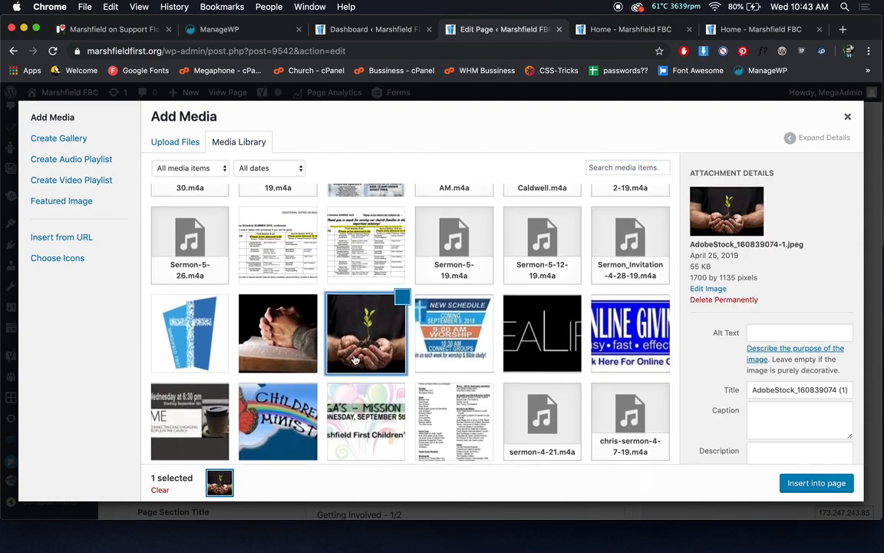
{"action": "left_click", "coordinate": [791, 484]}
Try right and left alignment on the inserted seedling image and leave it centered.
{"action": "scroll", "coordinate": [343, 323], "scroll_direction": "down", "scroll_amount": 1}
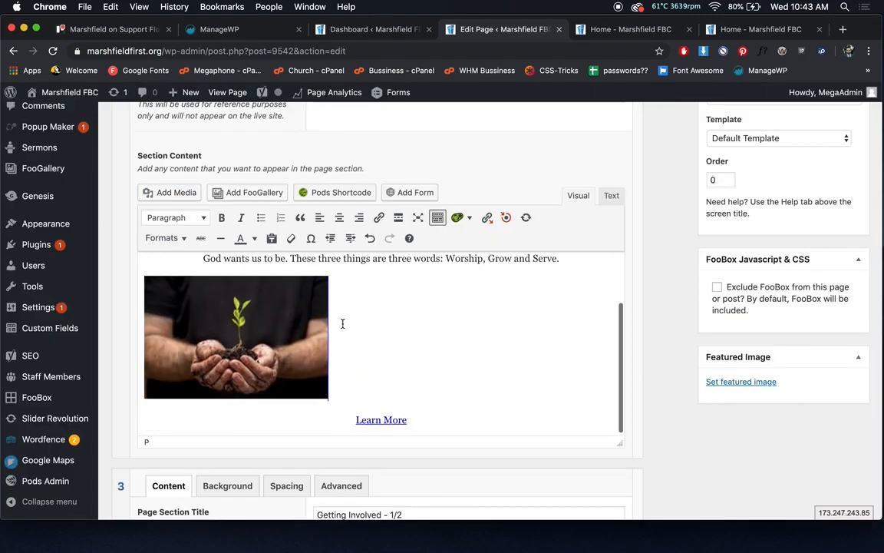
{"action": "left_click", "coordinate": [273, 323]}
{"action": "left_click", "coordinate": [224, 263]}
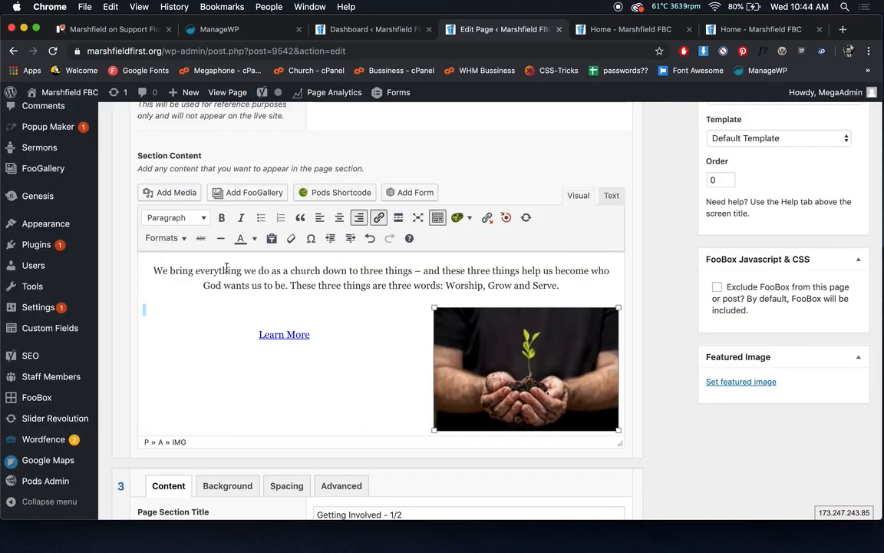
{"action": "left_click", "coordinate": [496, 288]}
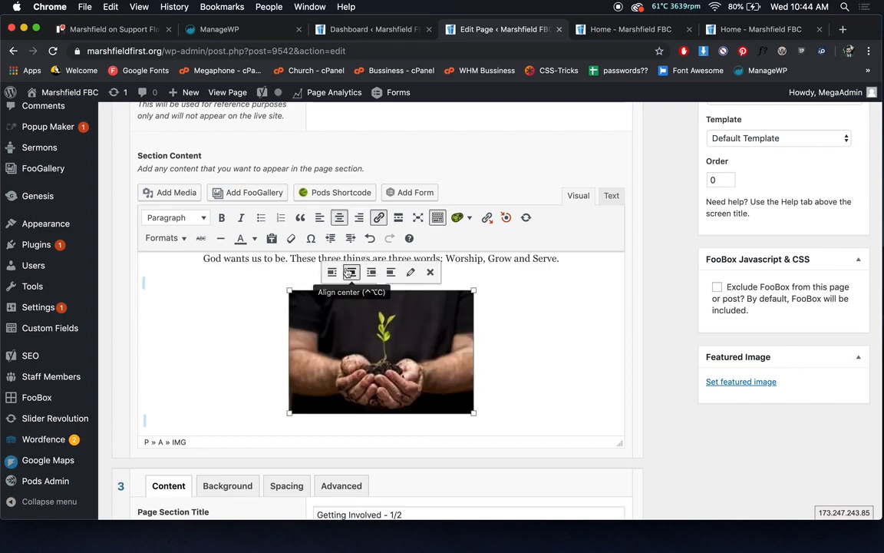
{"action": "left_click", "coordinate": [334, 274]}
{"action": "left_click", "coordinate": [205, 289]}
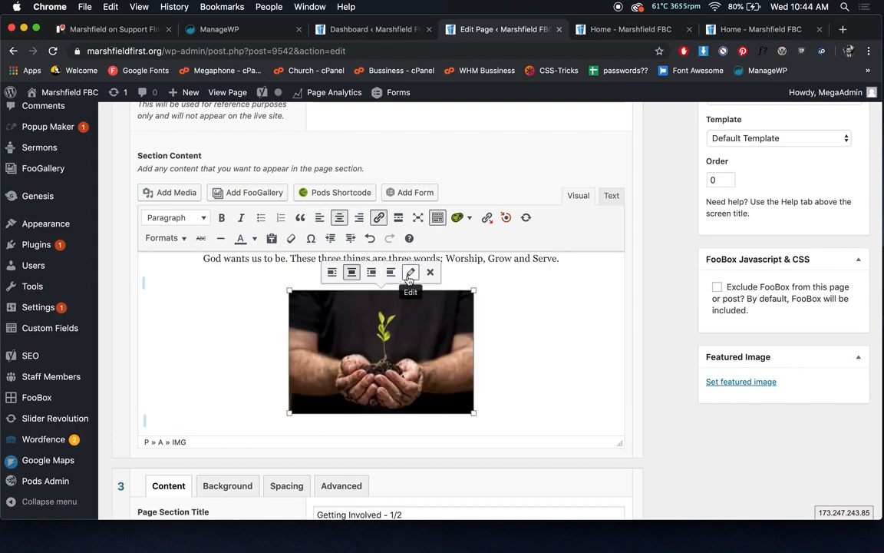
Open the seedling image's details, look at the available size options, and close the details without updating.
{"action": "left_click", "coordinate": [409, 273]}
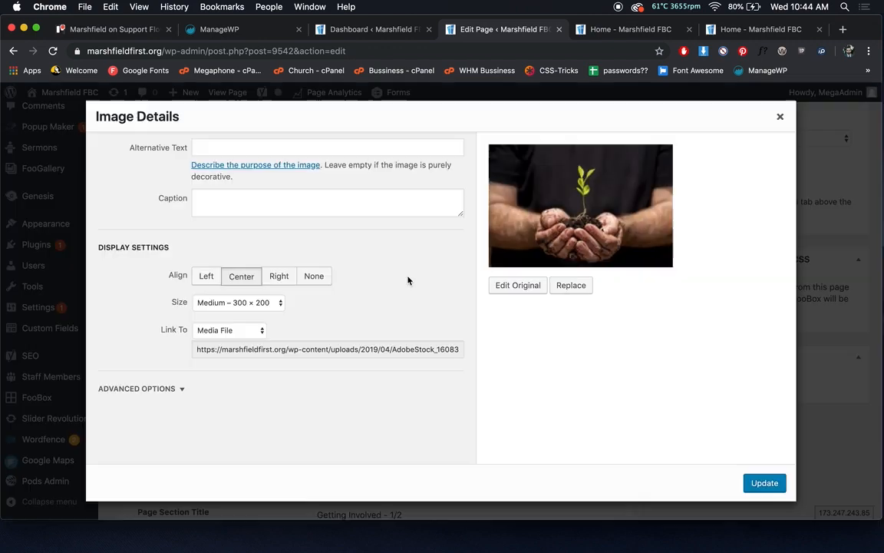
{"action": "left_click", "coordinate": [259, 302]}
{"action": "left_click", "coordinate": [781, 117]}
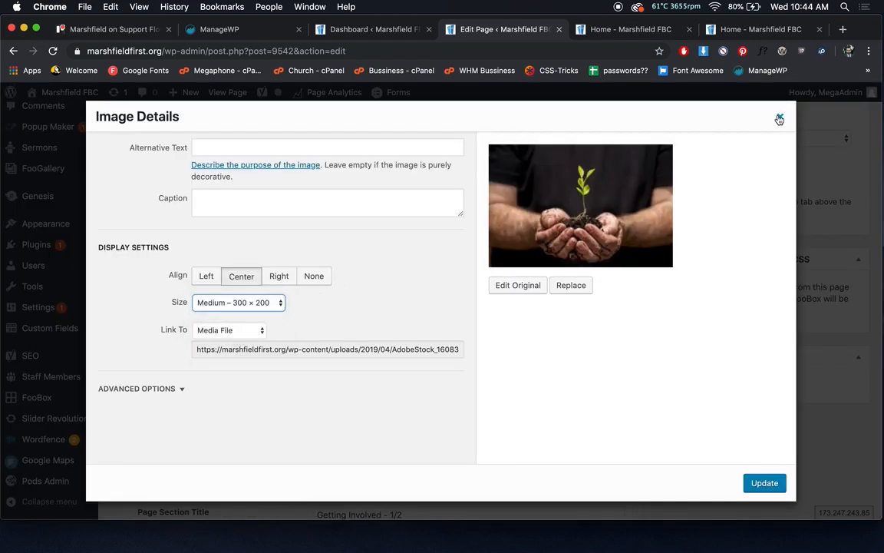
Set the seedling image's size to Full Size and update it, and remove the image from the "Three - Full" section.
{"action": "left_click", "coordinate": [780, 117]}
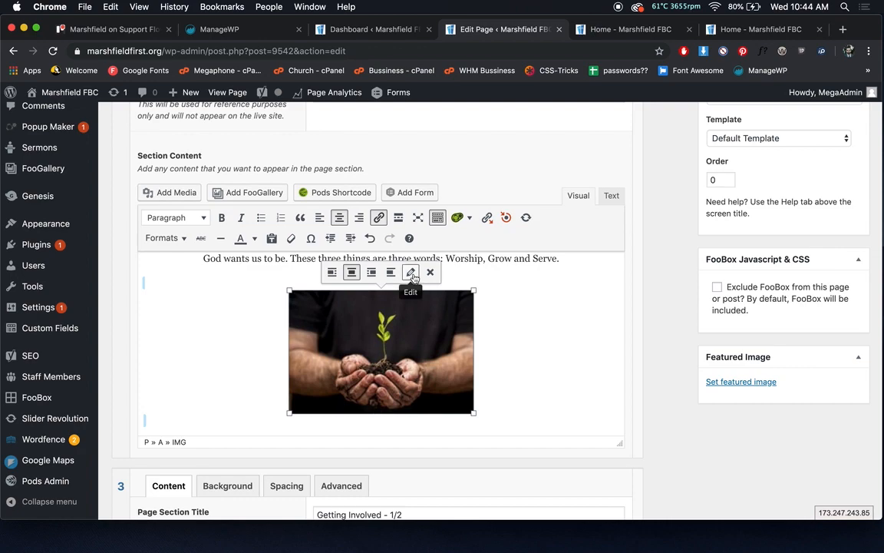
{"action": "left_click", "coordinate": [410, 273]}
{"action": "left_click", "coordinate": [258, 302]}
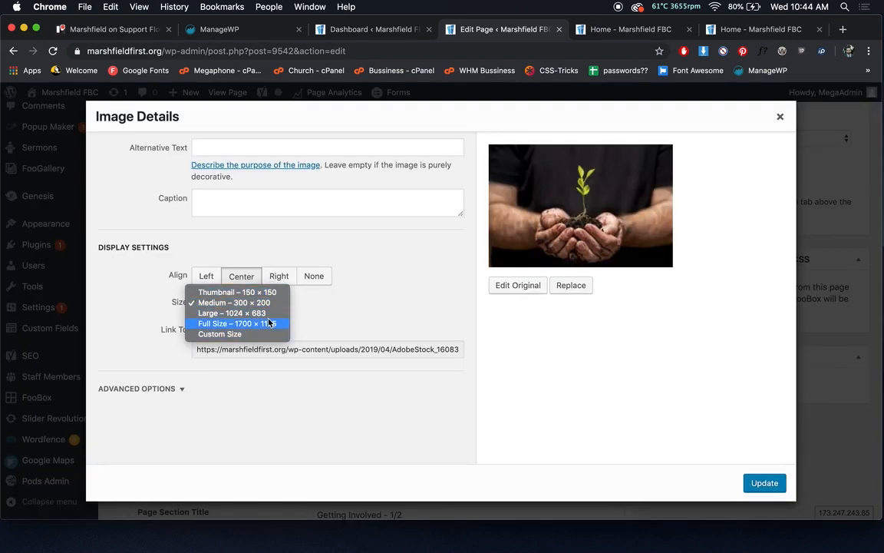
{"action": "left_click", "coordinate": [274, 324]}
{"action": "left_click", "coordinate": [768, 484]}
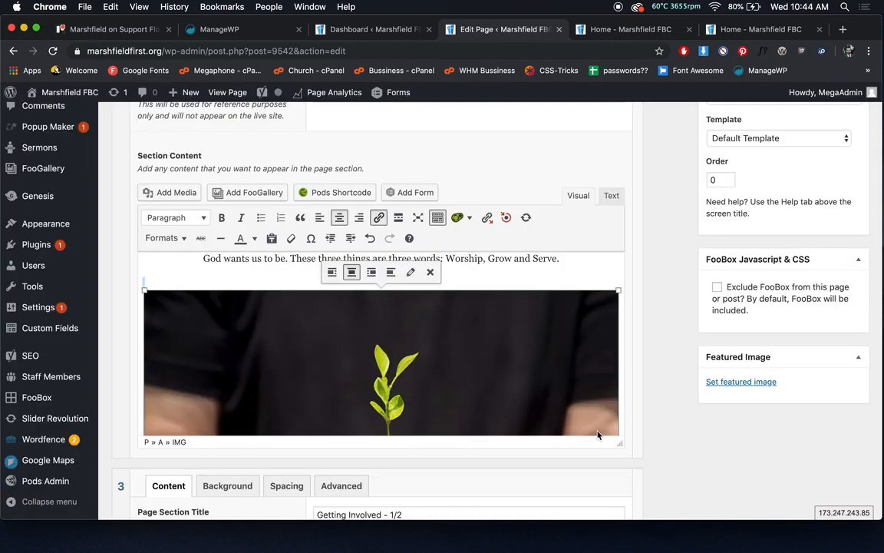
{"action": "left_click", "coordinate": [431, 274]}
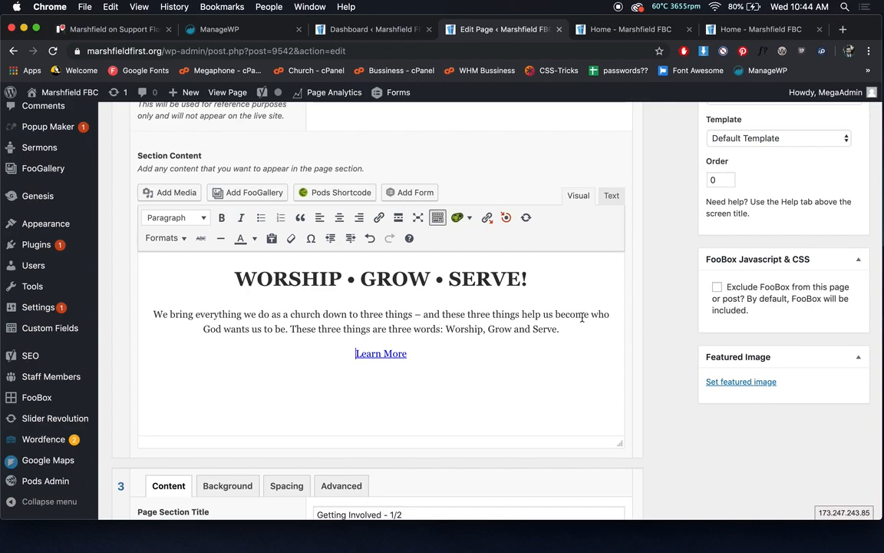
Open the Widgets admin page in a new browser tab and switch to it.
{"action": "scroll", "coordinate": [581, 319], "scroll_direction": "up", "scroll_amount": 10}
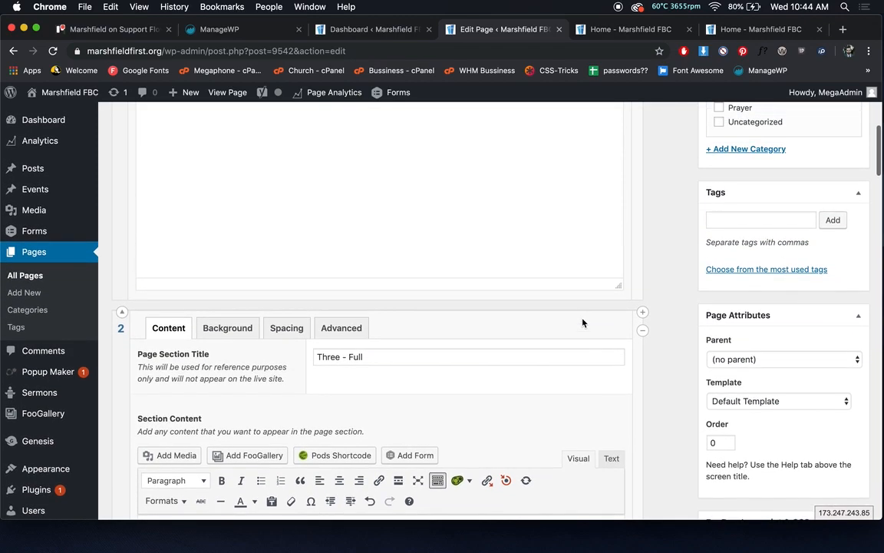
{"action": "scroll", "coordinate": [582, 322], "scroll_direction": "up", "scroll_amount": 5}
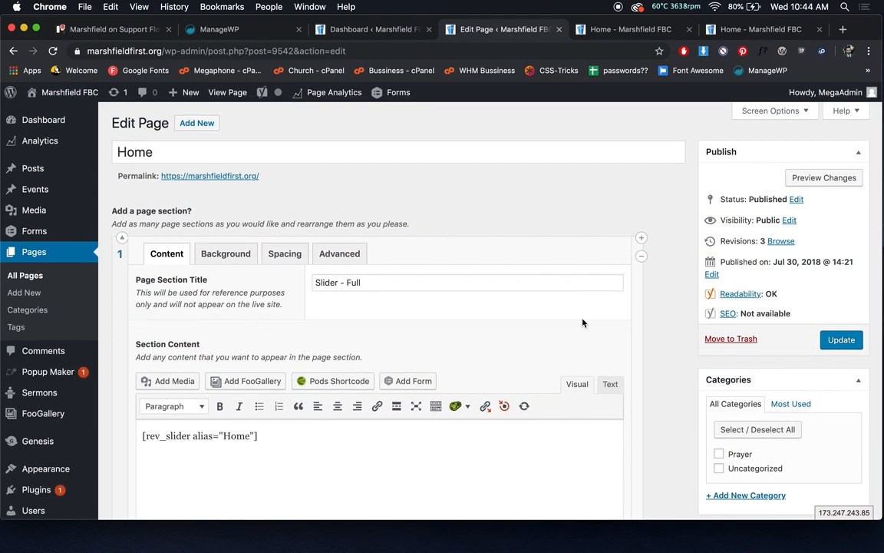
{"action": "scroll", "coordinate": [582, 322], "scroll_direction": "down", "scroll_amount": 8}
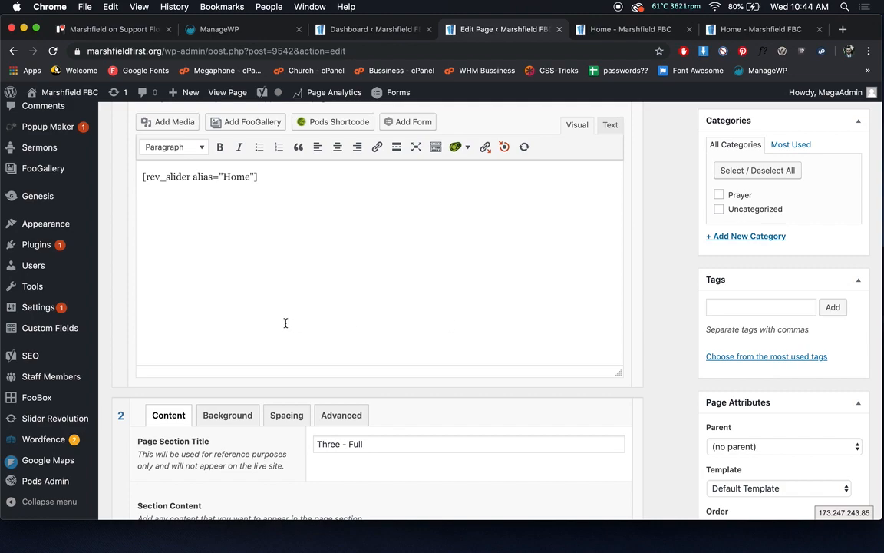
{"action": "scroll", "coordinate": [202, 292], "scroll_direction": "up", "scroll_amount": 6}
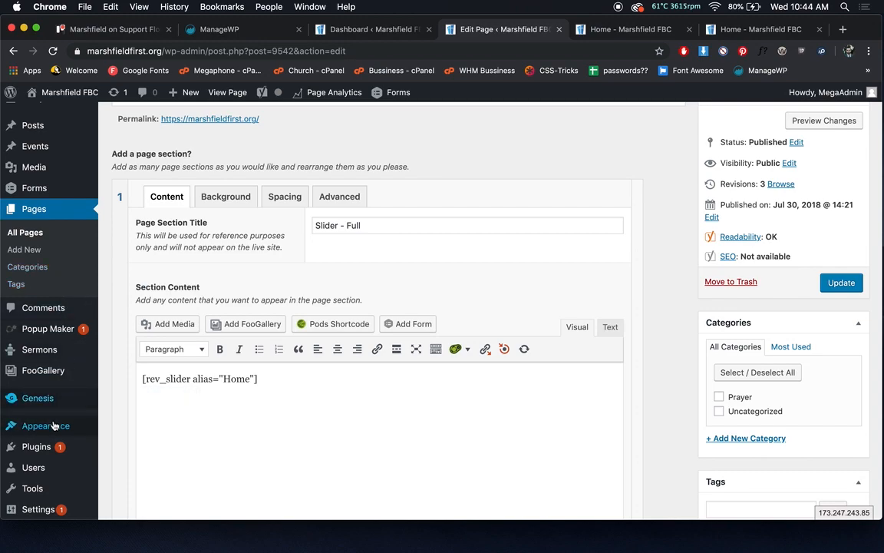
{"action": "mouse_move", "coordinate": [54, 426]}
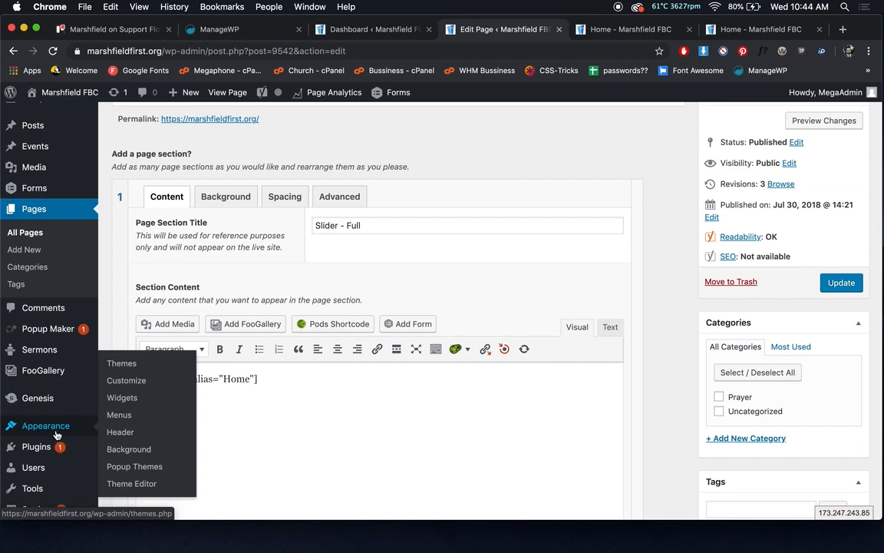
{"action": "left_click", "coordinate": [115, 397], "text": "super"}
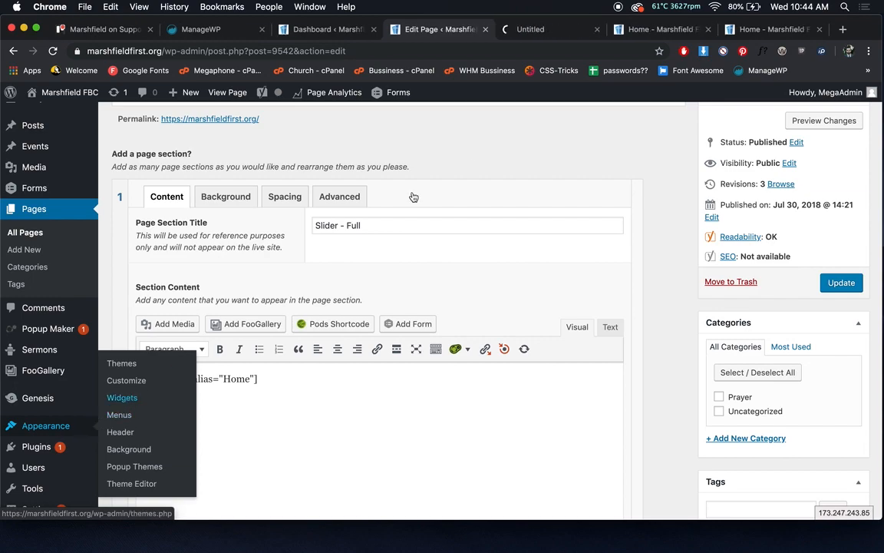
{"action": "left_click", "coordinate": [563, 32]}
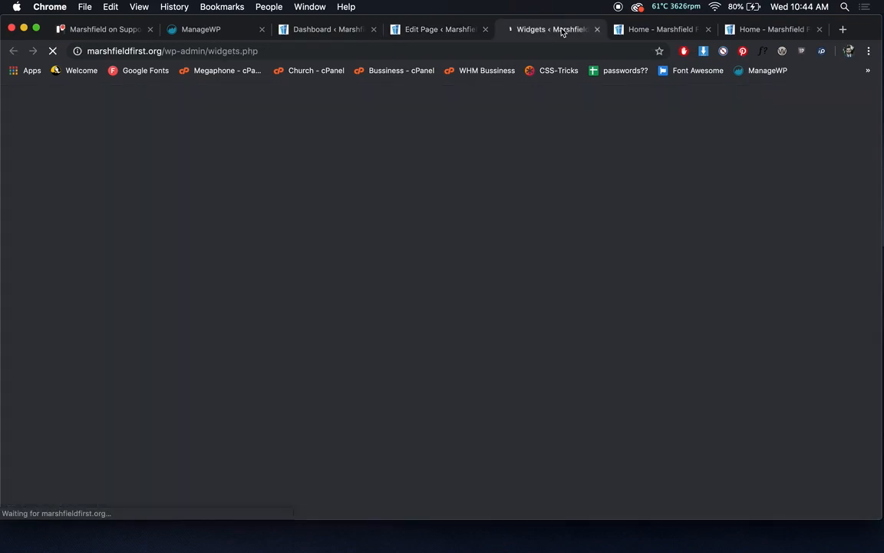
Look over the Home page preview from its header area down to the contact form, directions and map in the footer.
{"action": "key", "text": "ctrl+Tab"}
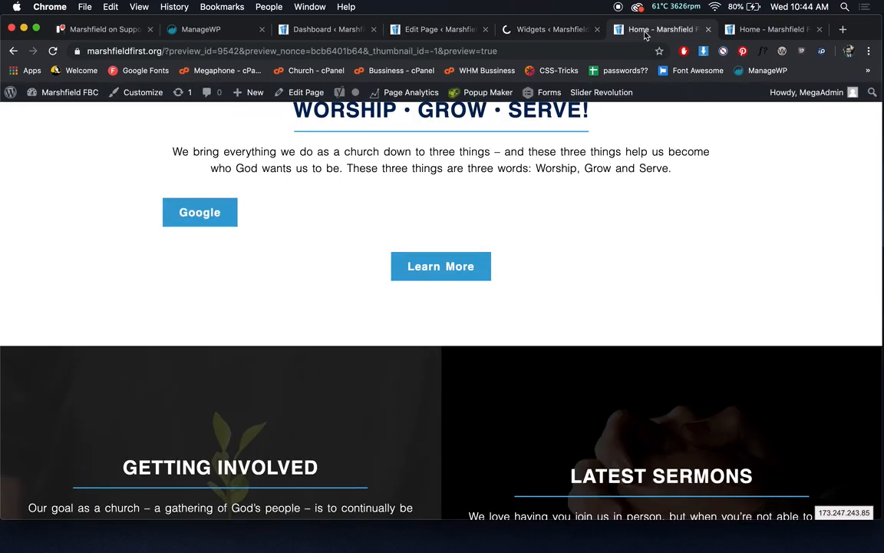
{"action": "scroll", "coordinate": [412, 140], "scroll_direction": "up", "scroll_amount": 10}
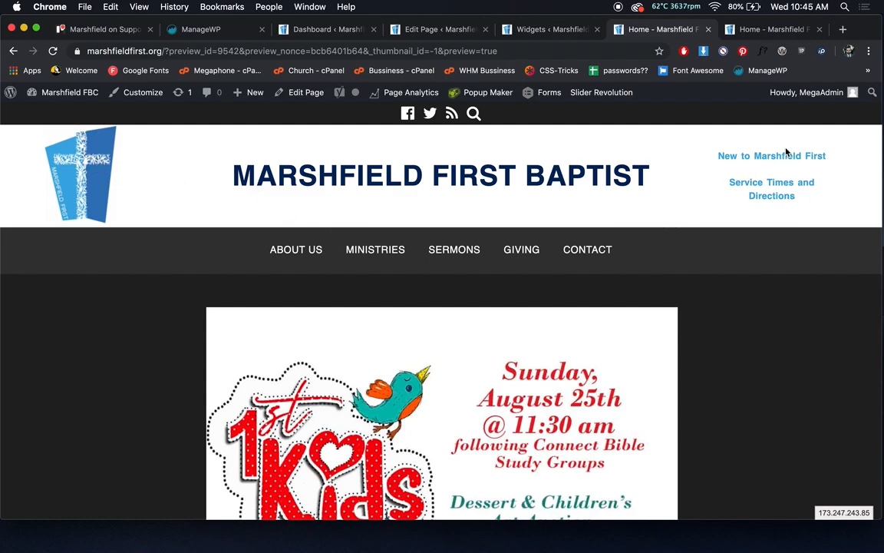
{"action": "scroll", "coordinate": [784, 172], "scroll_direction": "down", "scroll_amount": 20}
{"action": "scroll", "coordinate": [656, 275], "scroll_direction": "up", "scroll_amount": 3}
{"action": "scroll", "coordinate": [656, 274], "scroll_direction": "down", "scroll_amount": 5}
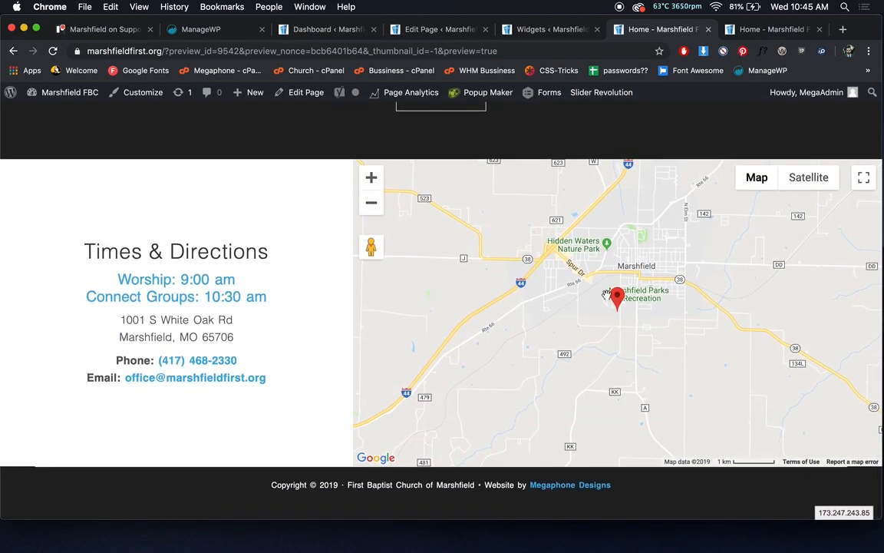
{"action": "scroll", "coordinate": [529, 256], "scroll_direction": "up", "scroll_amount": 5}
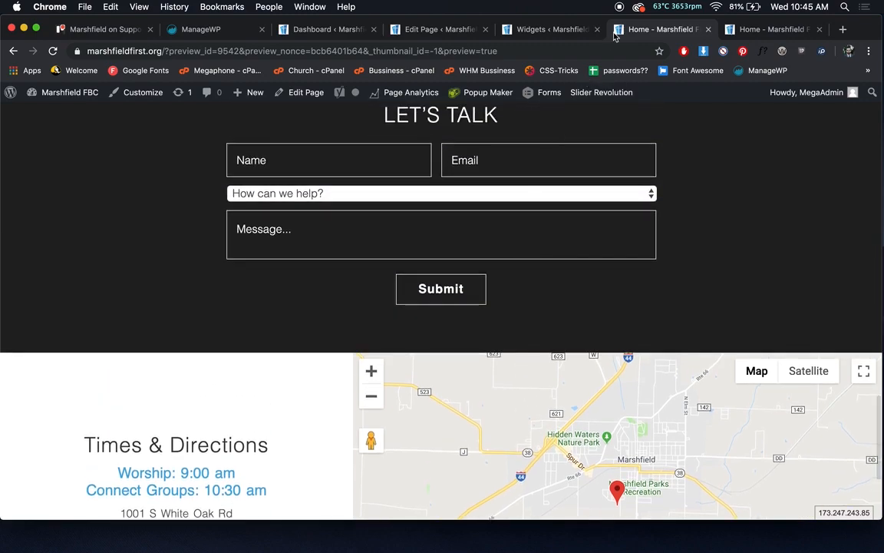
Return to the Widgets page and look at the Navigation Menu widgets in the Header Right and Before - Header areas.
{"action": "left_click", "coordinate": [563, 33]}
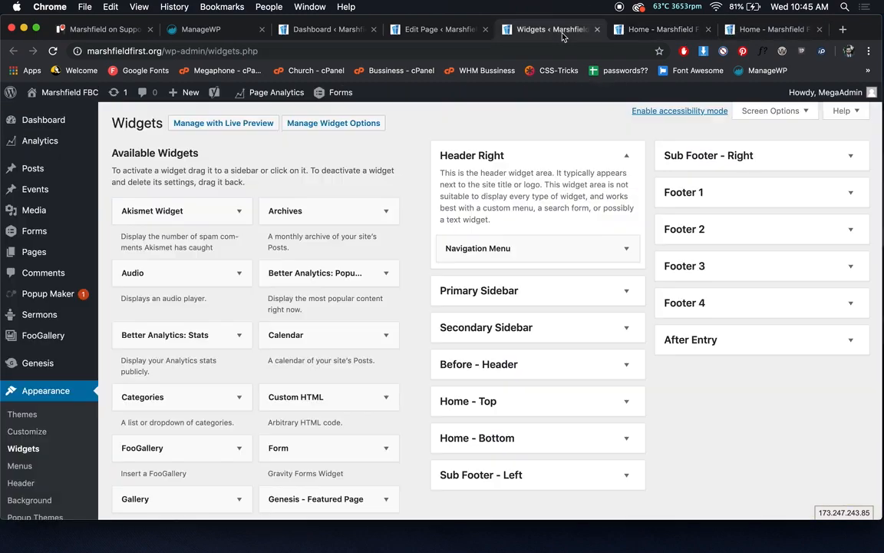
{"action": "left_click", "coordinate": [617, 253]}
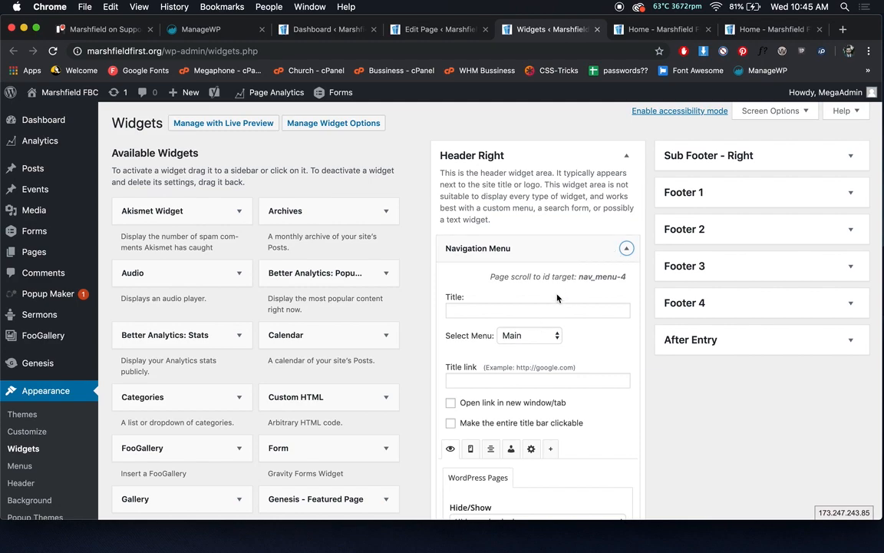
{"action": "left_click", "coordinate": [626, 248]}
{"action": "scroll", "coordinate": [622, 245], "scroll_direction": "down", "scroll_amount": 3}
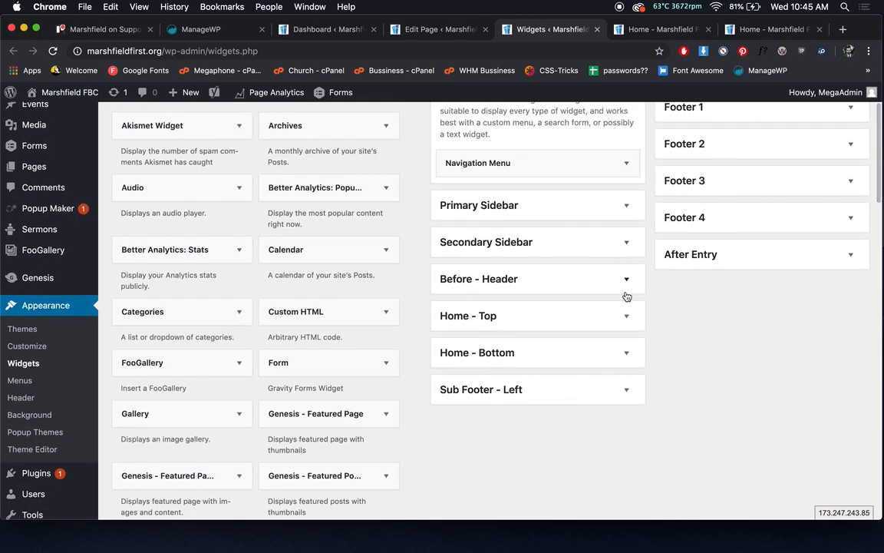
{"action": "left_click", "coordinate": [626, 281]}
{"action": "left_click", "coordinate": [617, 330]}
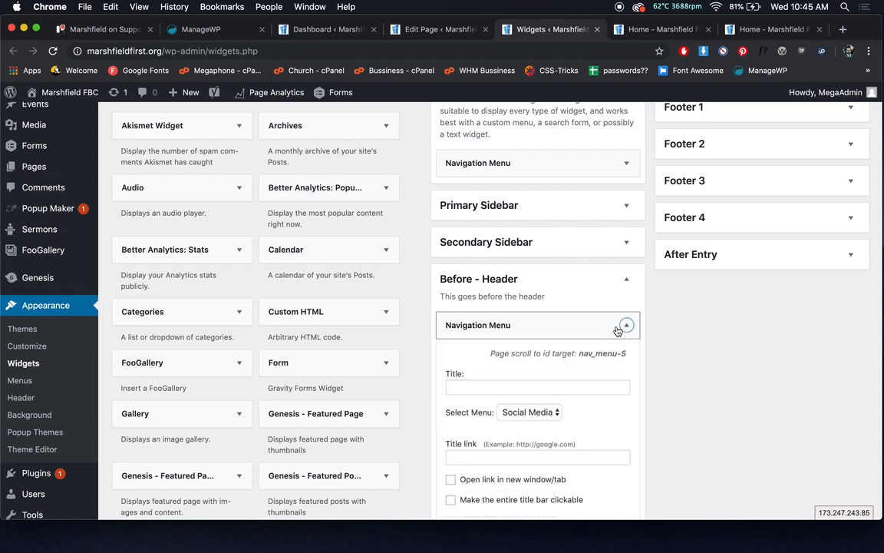
{"action": "left_click", "coordinate": [626, 326]}
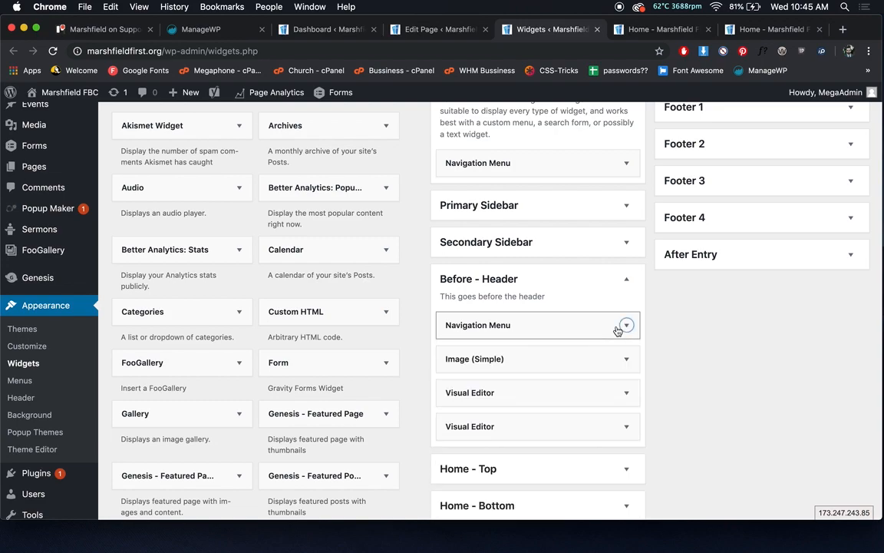
Expand the Image (Simple) logo widget in Before - Header, review its image, size and link settings, and collapse it.
{"action": "left_click", "coordinate": [612, 367]}
{"action": "right_click", "coordinate": [614, 351]}
{"action": "left_click", "coordinate": [579, 363]}
{"action": "scroll", "coordinate": [578, 362], "scroll_direction": "down", "scroll_amount": 3}
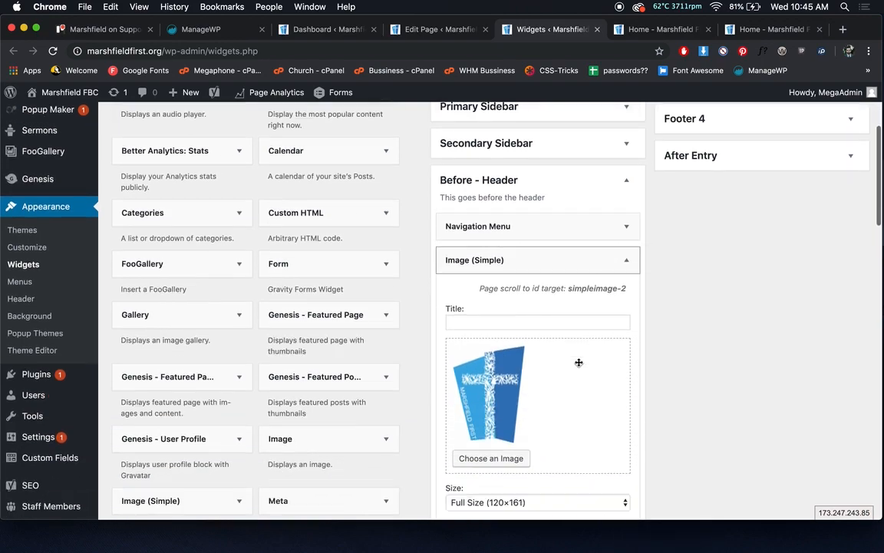
{"action": "scroll", "coordinate": [579, 363], "scroll_direction": "down", "scroll_amount": 3}
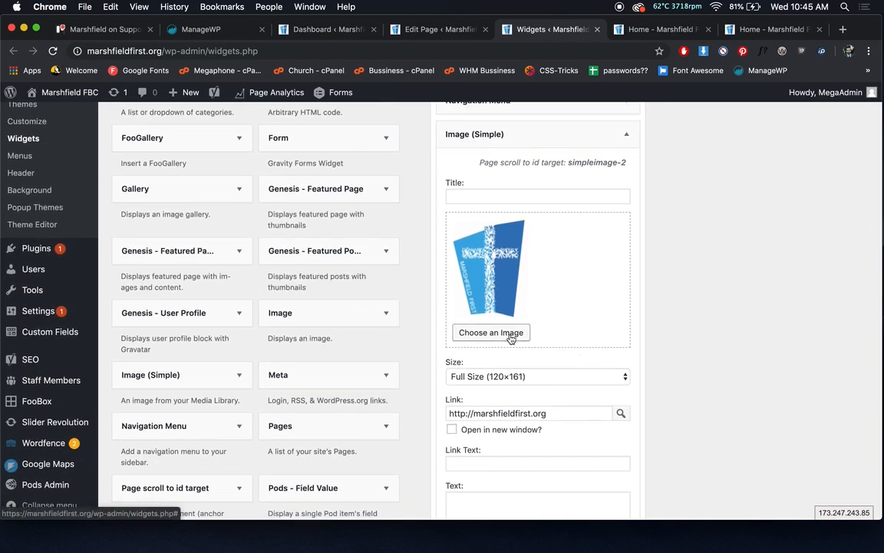
{"action": "left_click", "coordinate": [628, 136]}
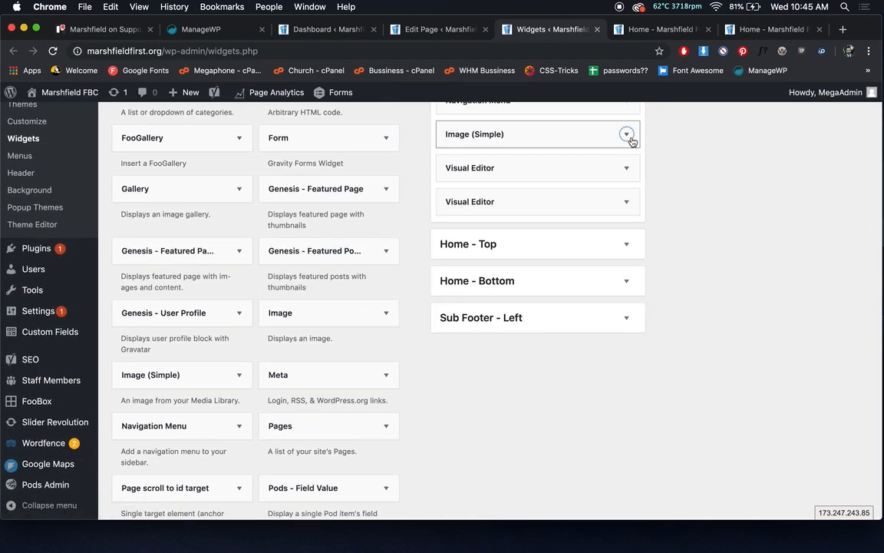
Look through the two Visual Editor widgets in Before - Header, checking the church title and the header links.
{"action": "left_click", "coordinate": [626, 168]}
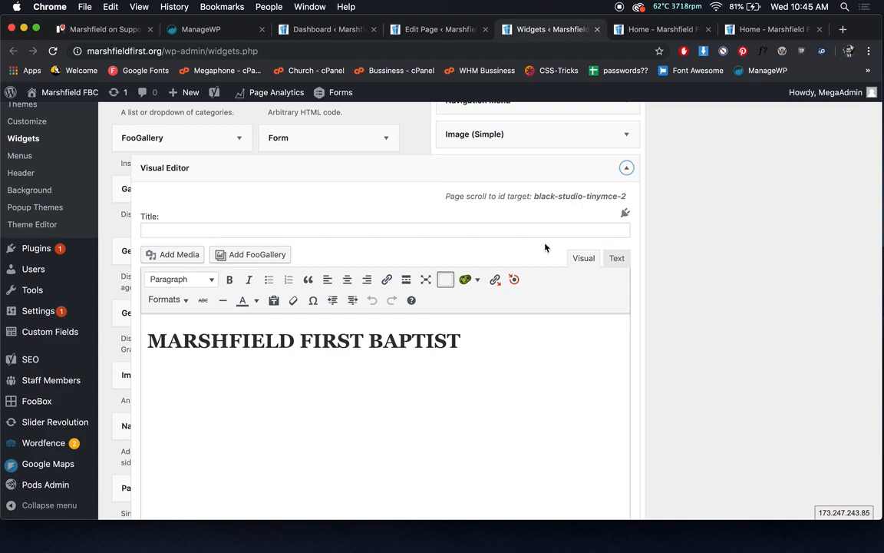
{"action": "left_click", "coordinate": [627, 168]}
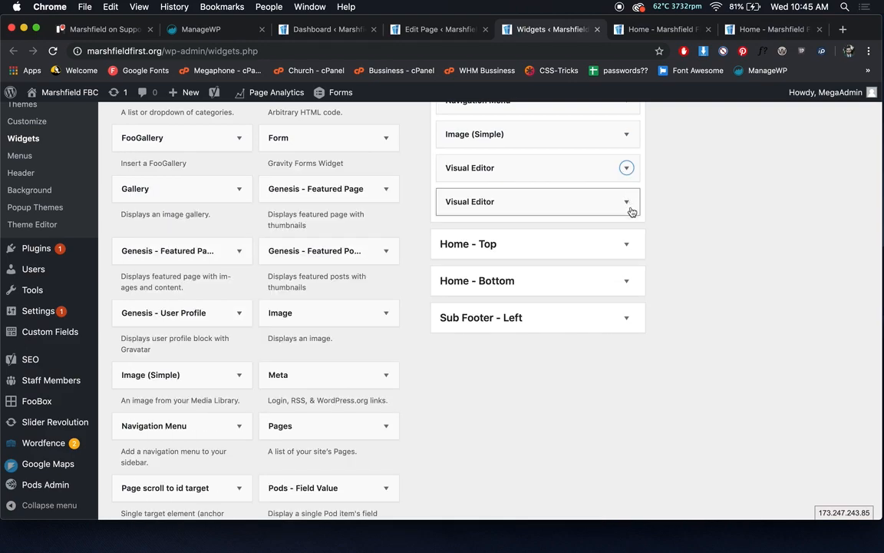
{"action": "left_click", "coordinate": [628, 202]}
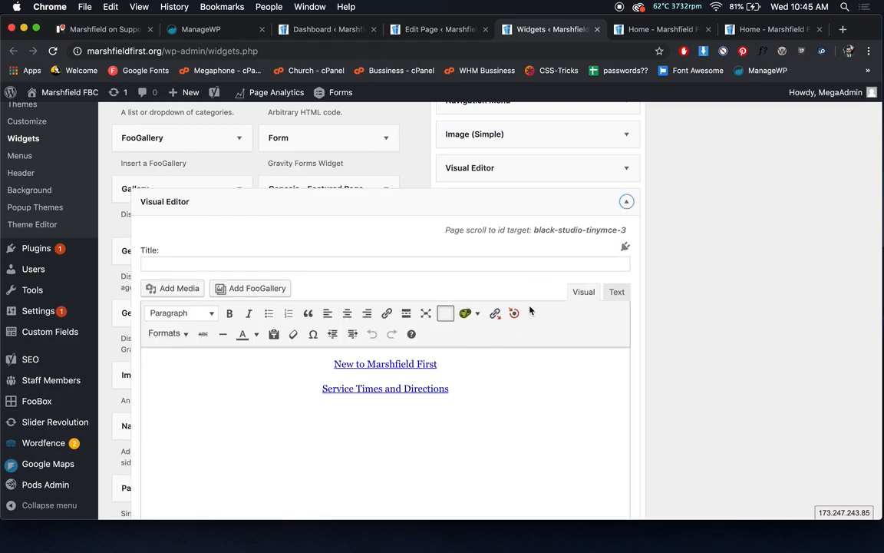
{"action": "left_click", "coordinate": [526, 387]}
{"action": "left_click", "coordinate": [506, 360]}
{"action": "left_click", "coordinate": [547, 388]}
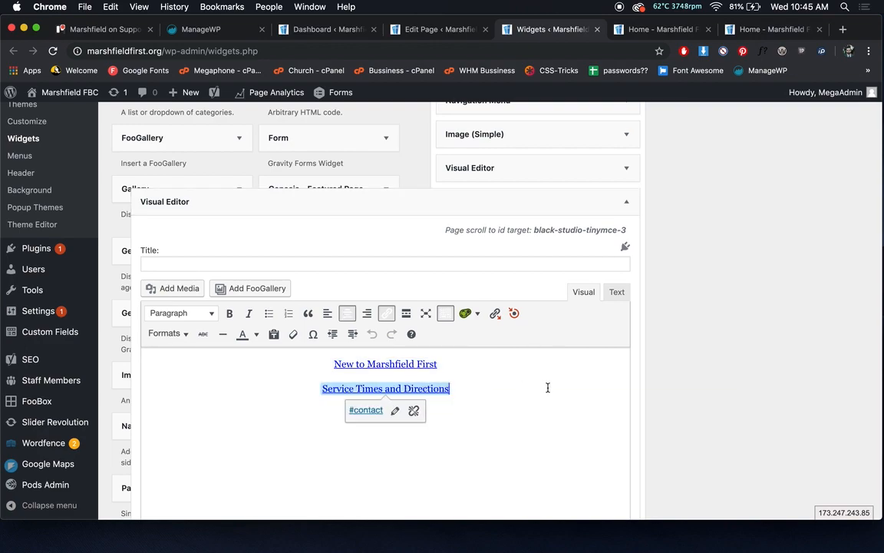
{"action": "left_click", "coordinate": [627, 201]}
Expand the Footer 1 widget area and look briefly at its Let's Talk form widget.
{"action": "scroll", "coordinate": [702, 209], "scroll_direction": "up", "scroll_amount": 8}
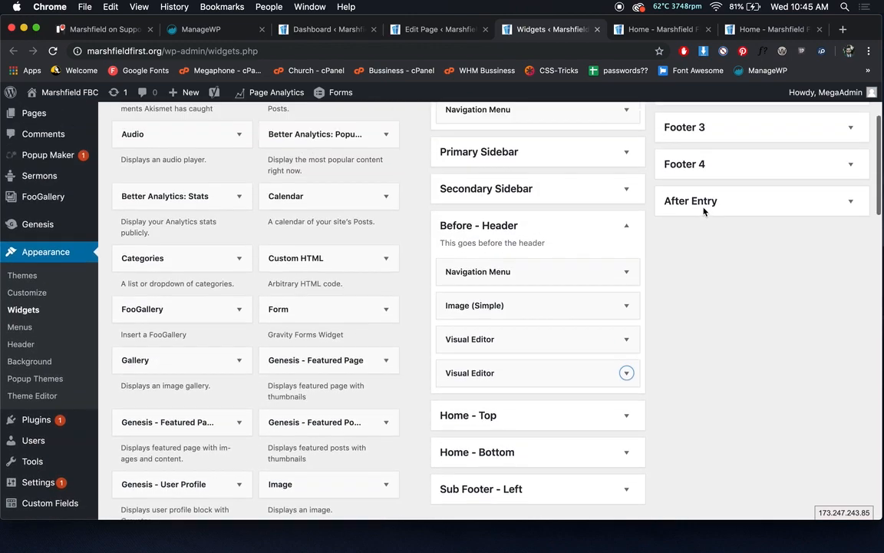
{"action": "left_click", "coordinate": [849, 192]}
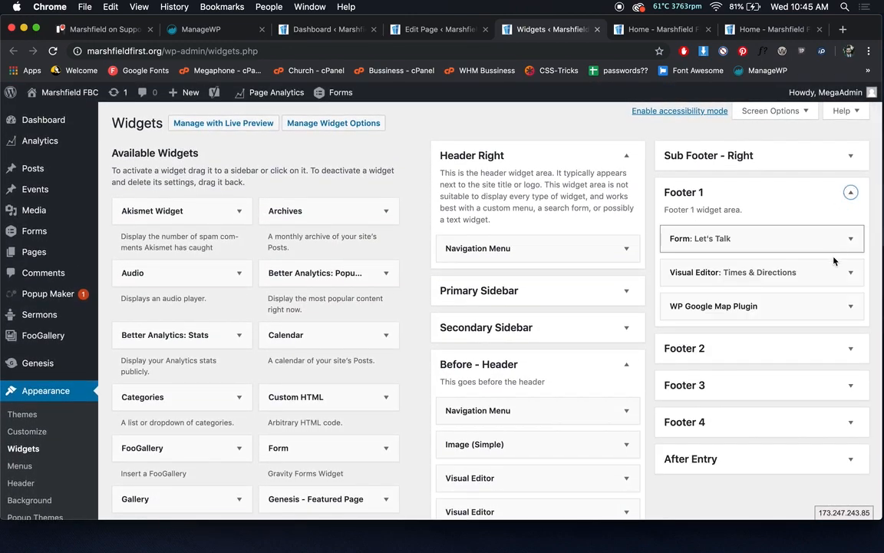
{"action": "left_click", "coordinate": [851, 241]}
{"action": "left_click", "coordinate": [851, 241]}
Open the Times & Directions widget in Footer 1 and examine its service times, address, phone and email text.
{"action": "left_click", "coordinate": [851, 274]}
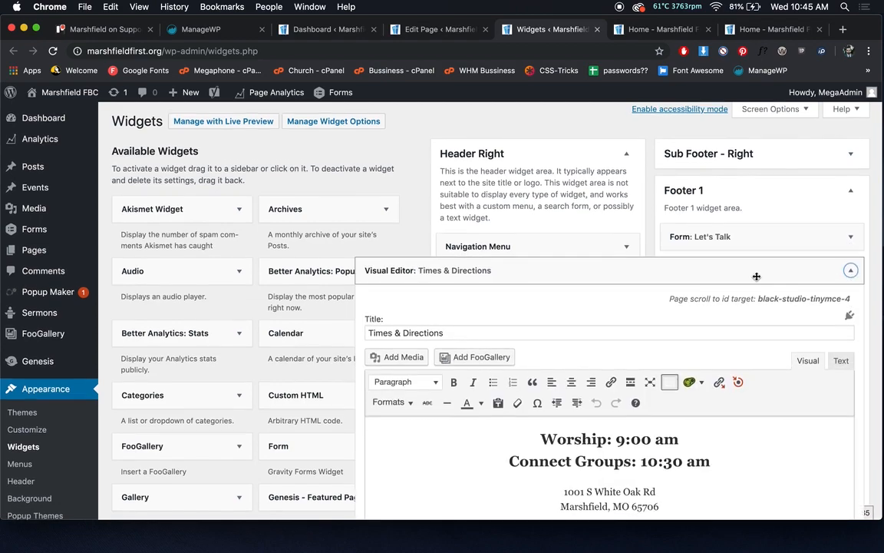
{"action": "left_click", "coordinate": [696, 254]}
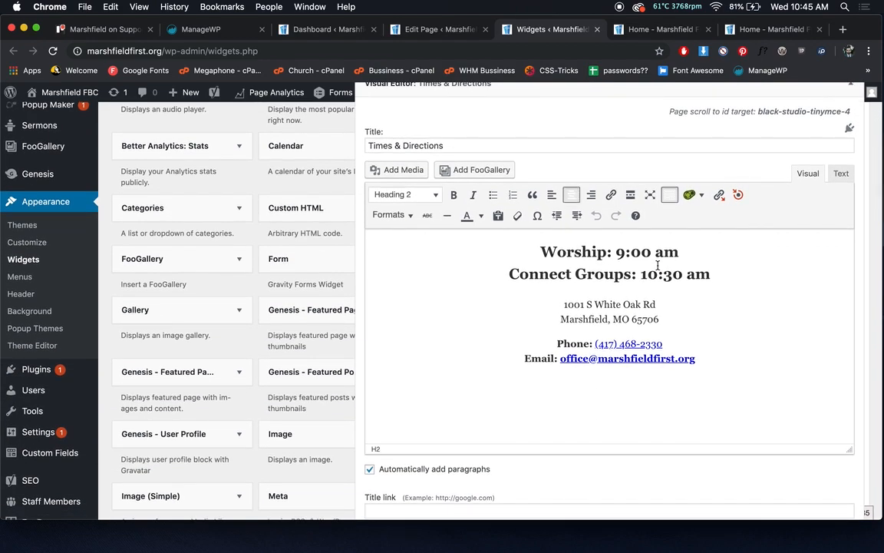
{"action": "left_click_drag", "start_coordinate": [671, 320], "coordinate": [555, 287]}
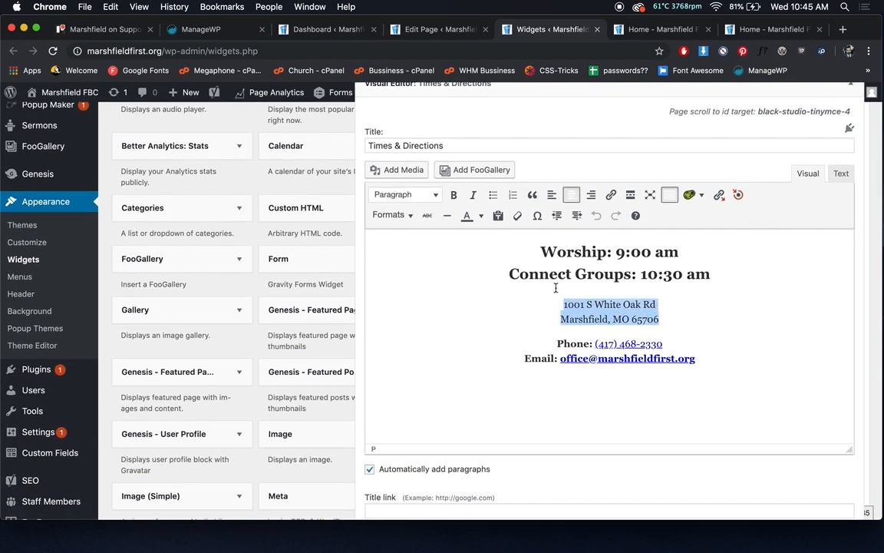
{"action": "left_click", "coordinate": [653, 359]}
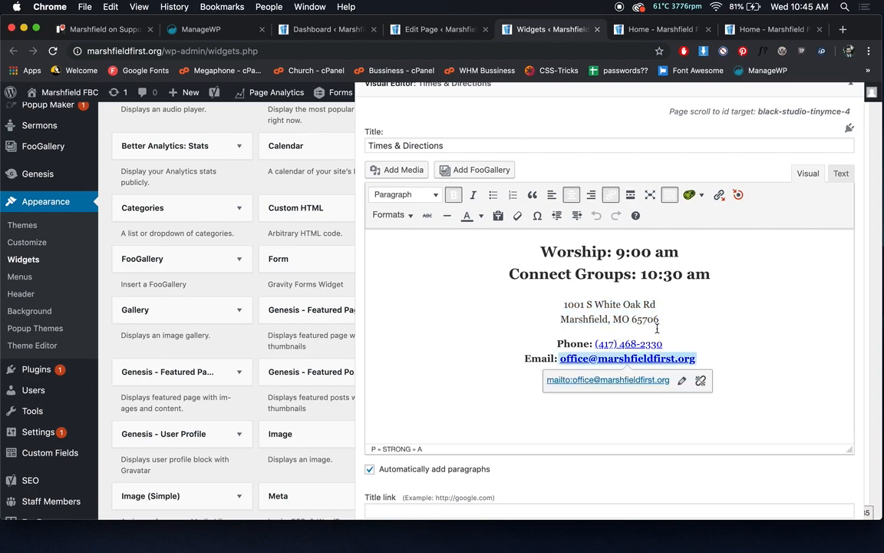
{"action": "left_click", "coordinate": [649, 343]}
{"action": "left_click", "coordinate": [696, 359]}
Save the Times & Directions widget and toggle its Archives visibility option on and off.
{"action": "scroll", "coordinate": [696, 359], "scroll_direction": "down", "scroll_amount": 10}
{"action": "left_click", "coordinate": [842, 167]}
{"action": "scroll", "coordinate": [568, 163], "scroll_direction": "up", "scroll_amount": 2}
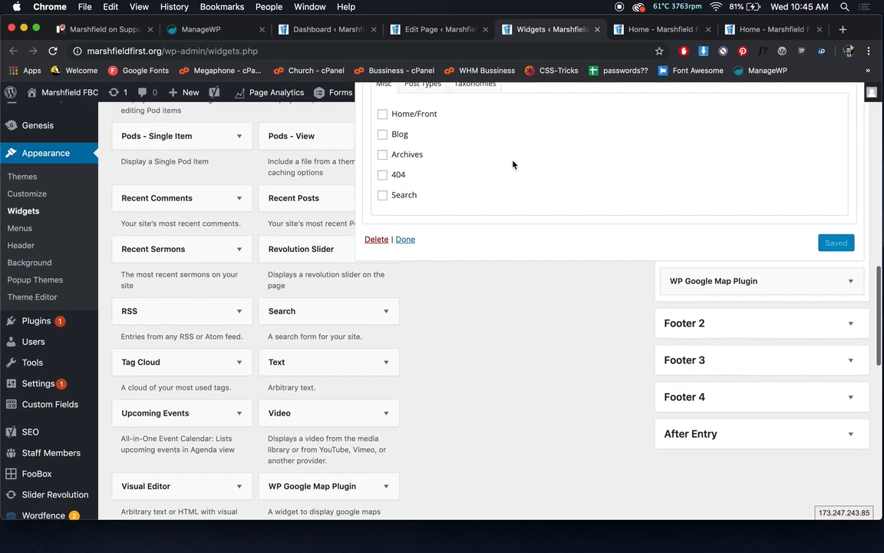
{"action": "left_click", "coordinate": [384, 155]}
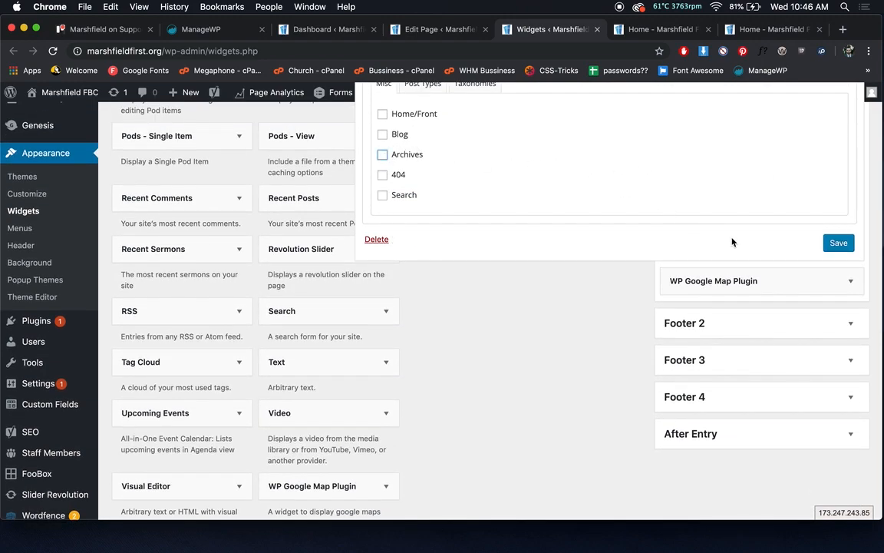
Save and collapse the Times & Directions widget, and look briefly at the WP Google Map Plugin widget's settings.
{"action": "left_click", "coordinate": [837, 243]}
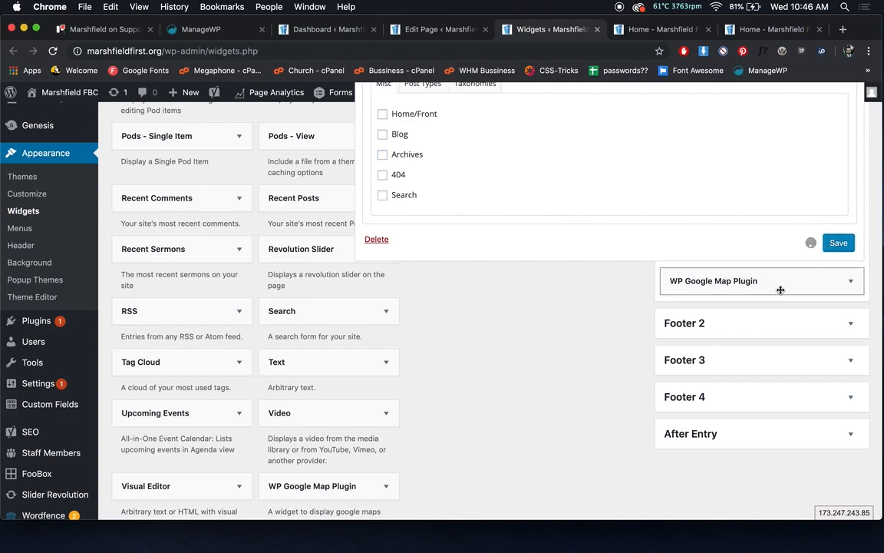
{"action": "scroll", "coordinate": [781, 290], "scroll_direction": "up", "scroll_amount": 10}
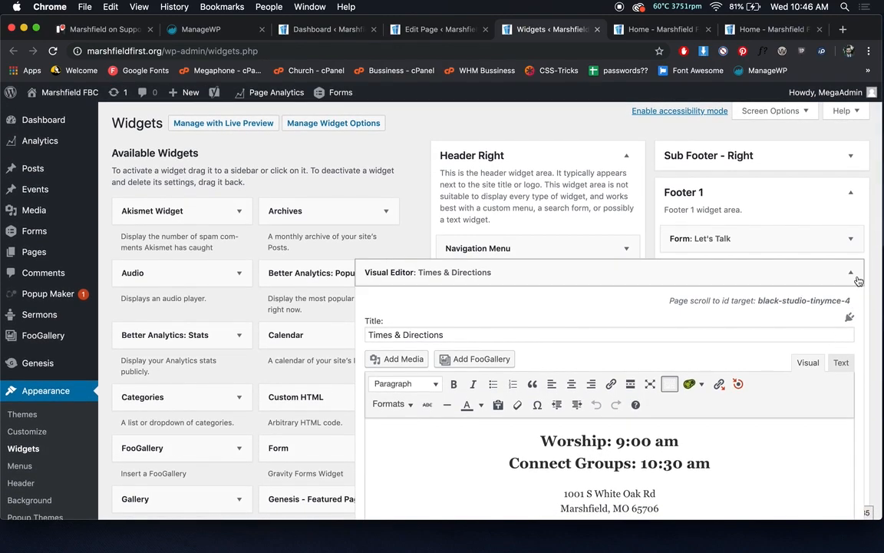
{"action": "left_click", "coordinate": [852, 272]}
{"action": "left_click", "coordinate": [846, 306]}
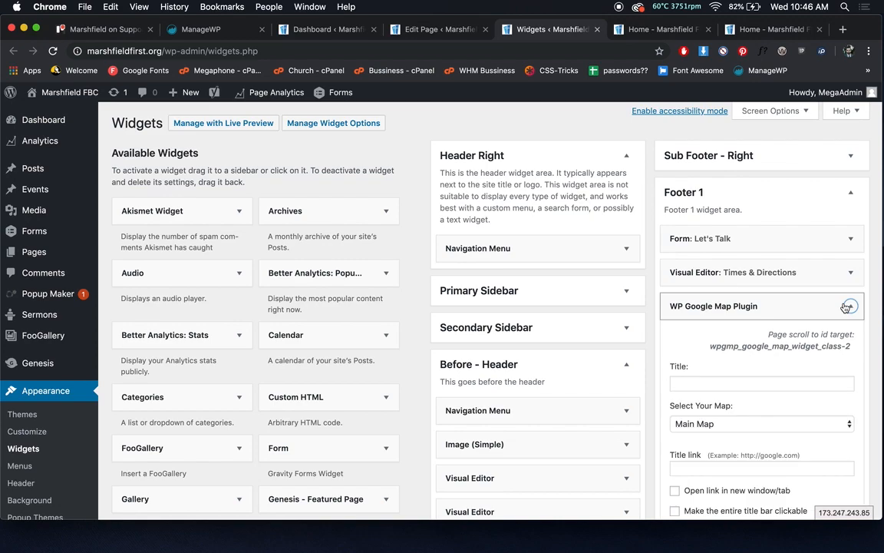
{"action": "left_click", "coordinate": [847, 306]}
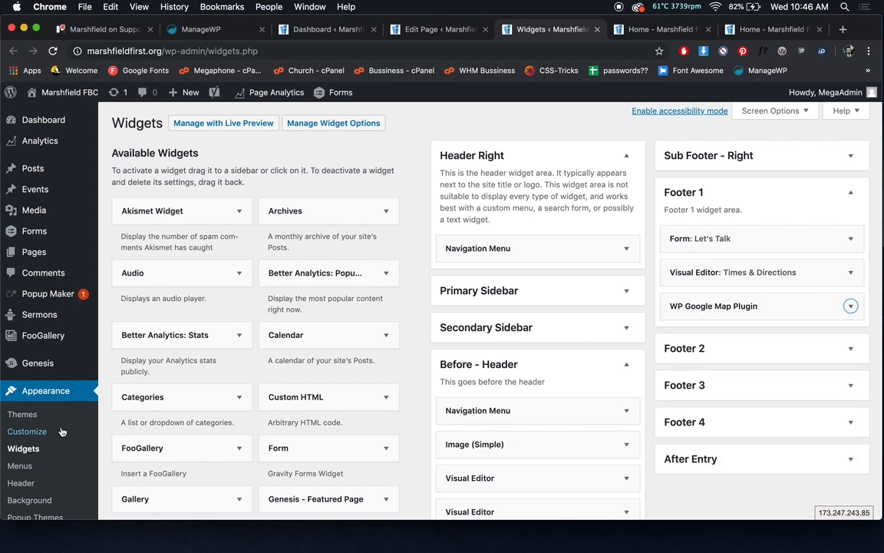
Open the Menus page under Appearance and check which menus can be edited, keeping Main selected.
{"action": "scroll", "coordinate": [31, 460], "scroll_direction": "down", "scroll_amount": 1}
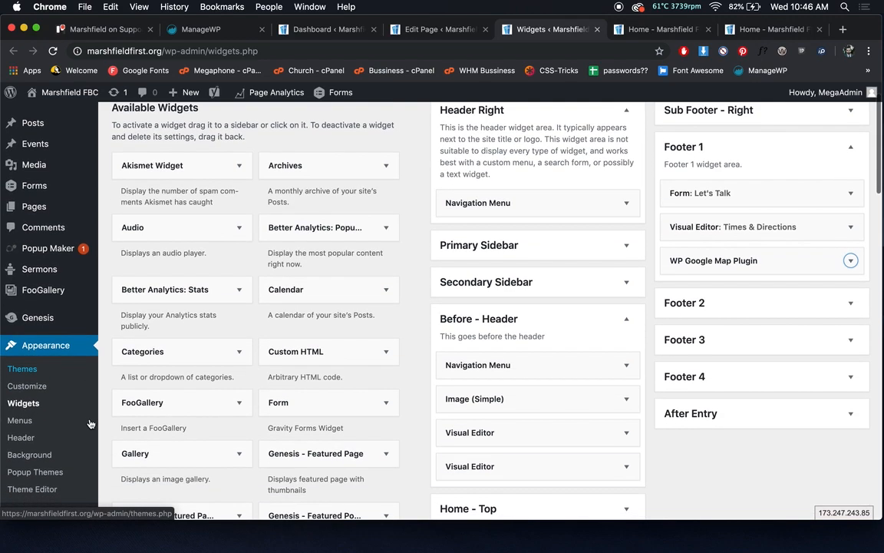
{"action": "left_click", "coordinate": [29, 421]}
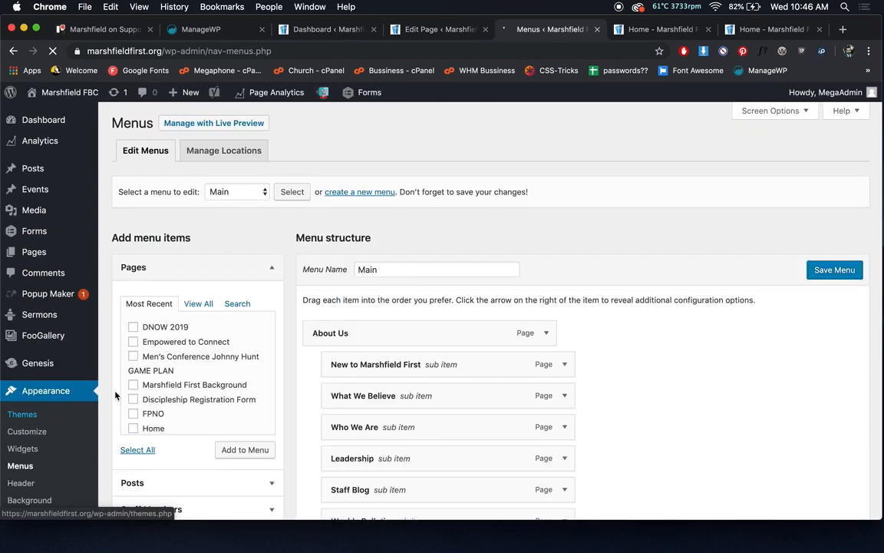
{"action": "left_click", "coordinate": [237, 192]}
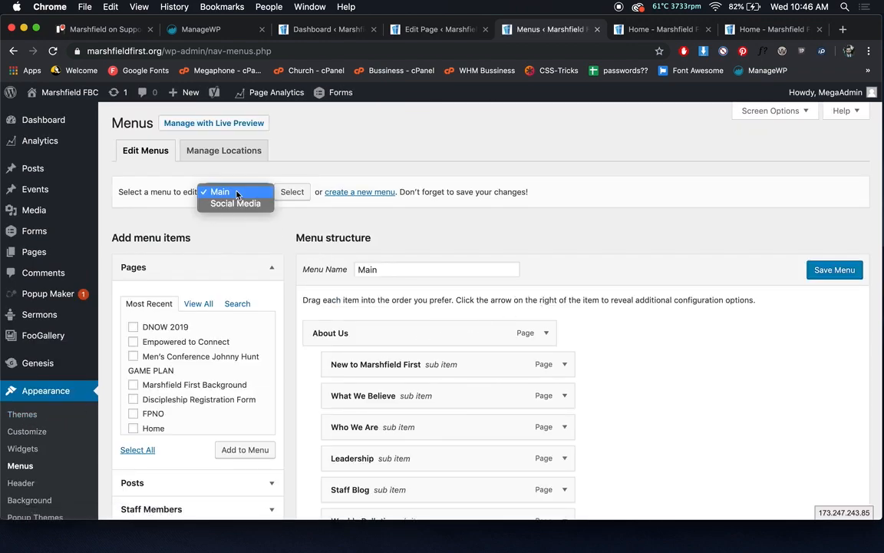
{"action": "left_click", "coordinate": [237, 192]}
Switch to the Home page preview and examine its main navigation dropdowns and the social media icons in the header.
{"action": "left_click", "coordinate": [653, 29]}
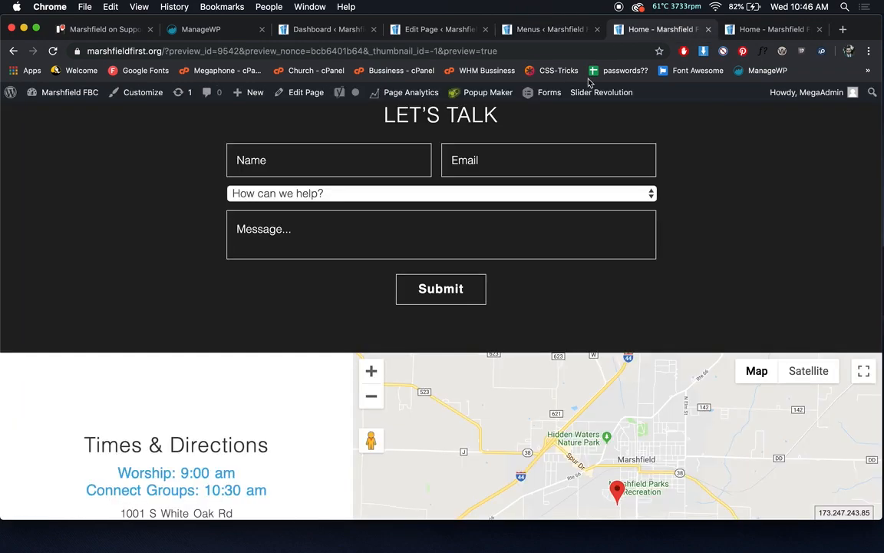
{"action": "scroll", "coordinate": [442, 161], "scroll_direction": "up", "scroll_amount": 20}
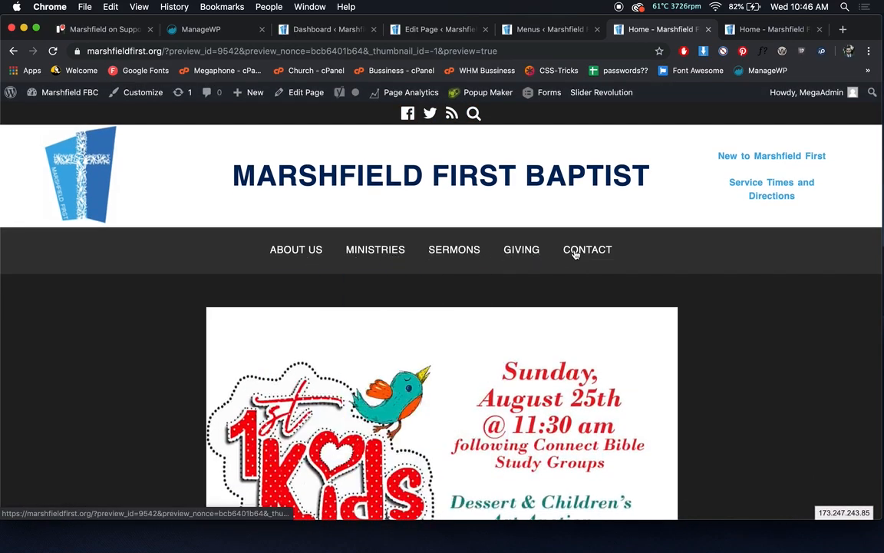
{"action": "mouse_move", "coordinate": [302, 255]}
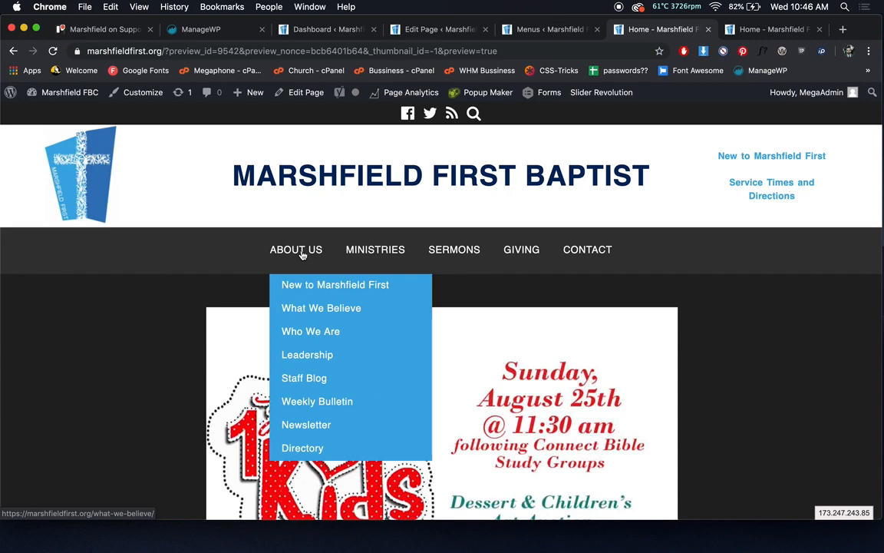
{"action": "mouse_move", "coordinate": [369, 246]}
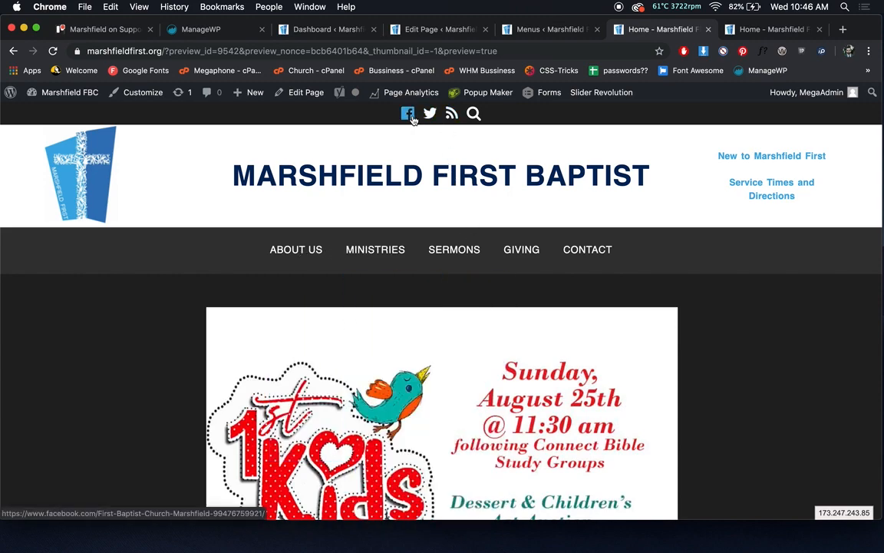
Return to the Menus page and look through the Main menu's structure and the page search for adding items.
{"action": "left_click", "coordinate": [529, 29]}
{"action": "scroll", "coordinate": [281, 278], "scroll_direction": "down", "scroll_amount": 2}
{"action": "scroll", "coordinate": [281, 278], "scroll_direction": "down", "scroll_amount": 2}
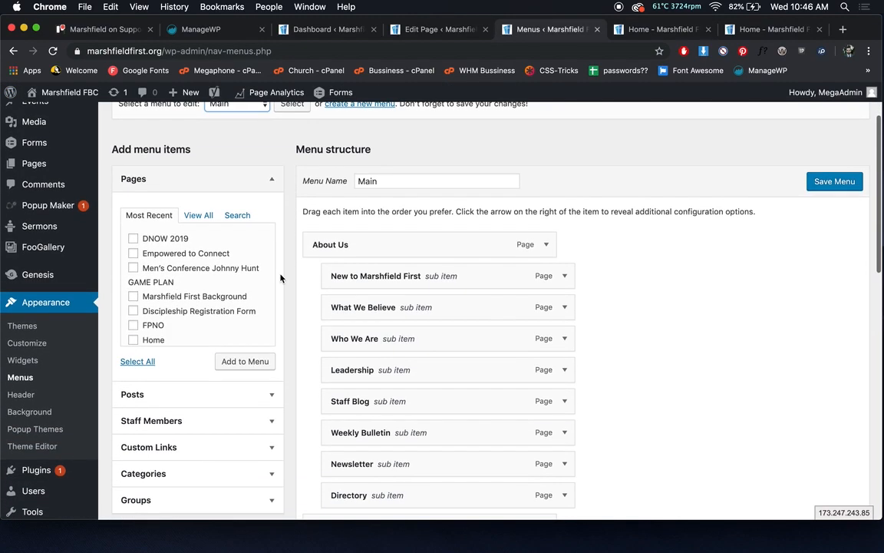
{"action": "scroll", "coordinate": [543, 277], "scroll_direction": "down", "scroll_amount": 3}
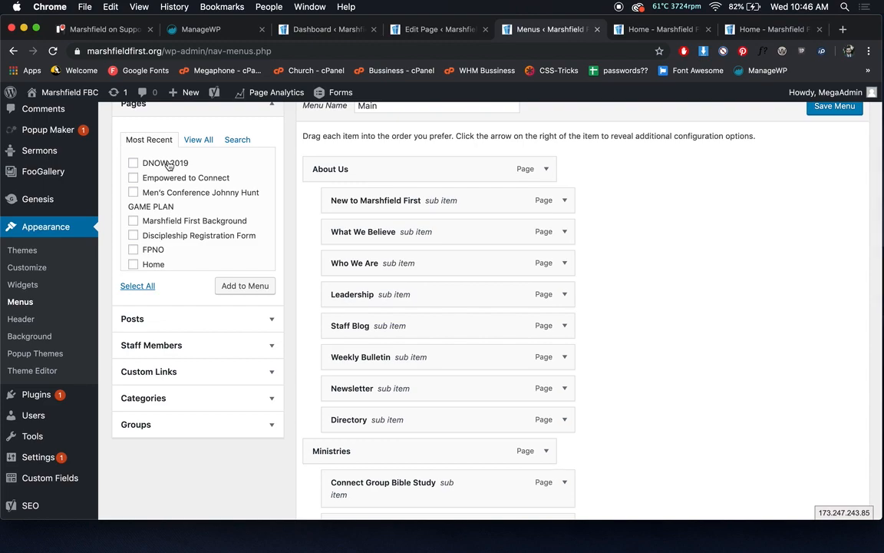
{"action": "scroll", "coordinate": [168, 165], "scroll_direction": "down", "scroll_amount": 5}
{"action": "scroll", "coordinate": [168, 165], "scroll_direction": "up", "scroll_amount": 5}
{"action": "left_click", "coordinate": [236, 140]}
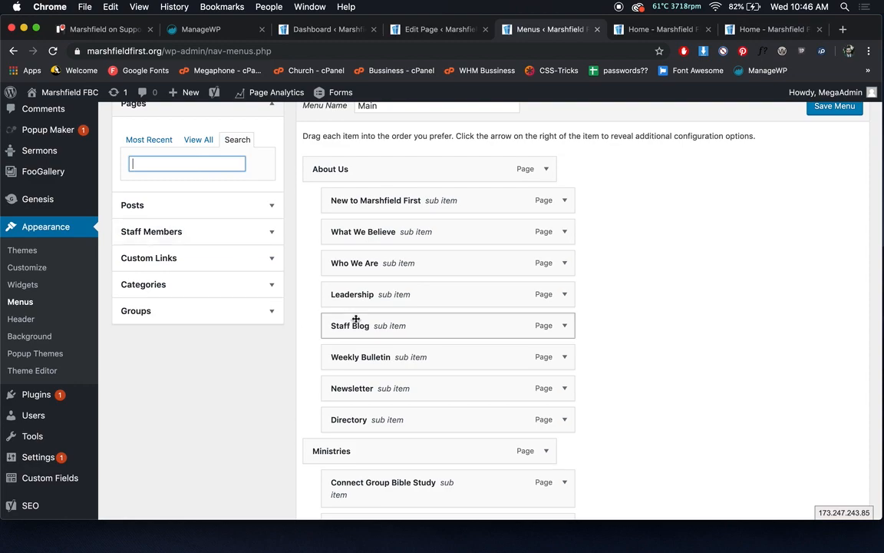
{"action": "scroll", "coordinate": [356, 320], "scroll_direction": "down", "scroll_amount": 2}
{"action": "scroll", "coordinate": [355, 322], "scroll_direction": "up", "scroll_amount": 3}
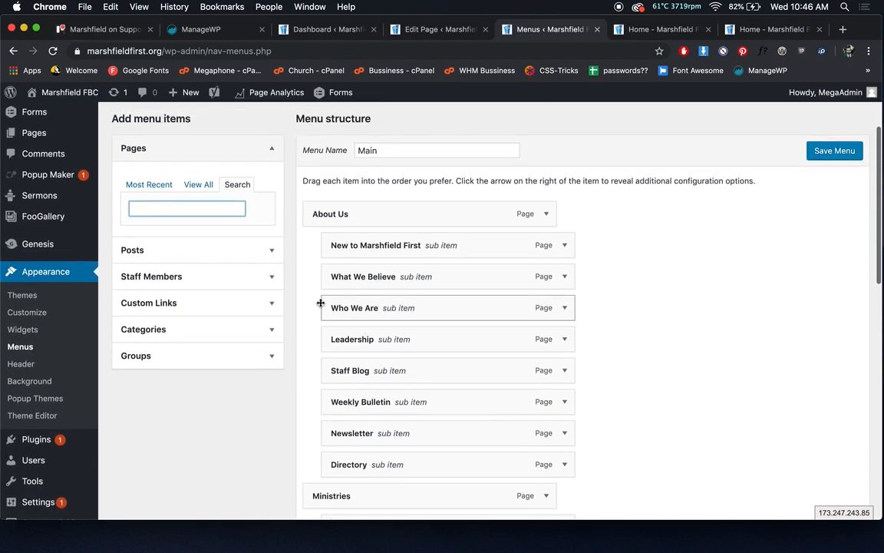
Add the DNOW 2019 page to the Main menu from the most recent pages.
{"action": "left_click", "coordinate": [157, 186]}
{"action": "left_click", "coordinate": [149, 208]}
{"action": "left_click", "coordinate": [246, 330]}
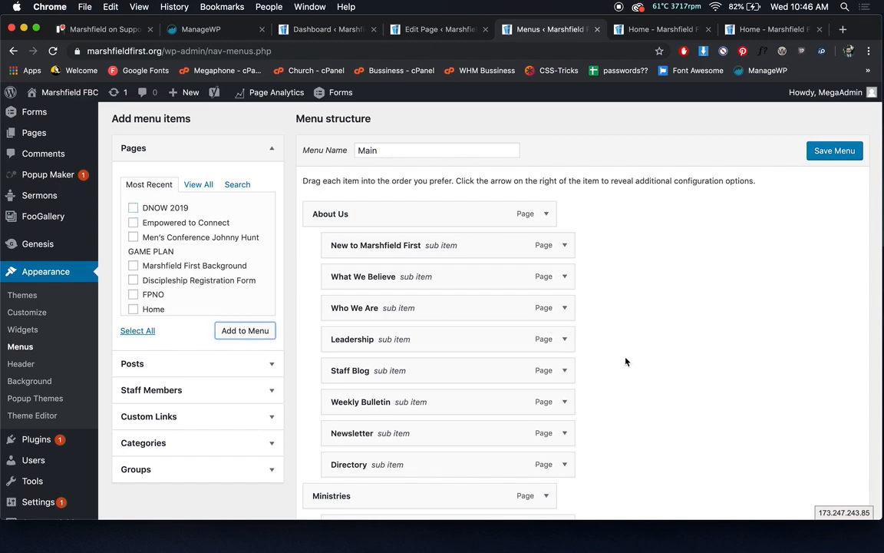
Move the DNOW 2019 item up the Main menu to a top-level position between Directory and Ministries.
{"action": "scroll", "coordinate": [626, 361], "scroll_direction": "down", "scroll_amount": 10}
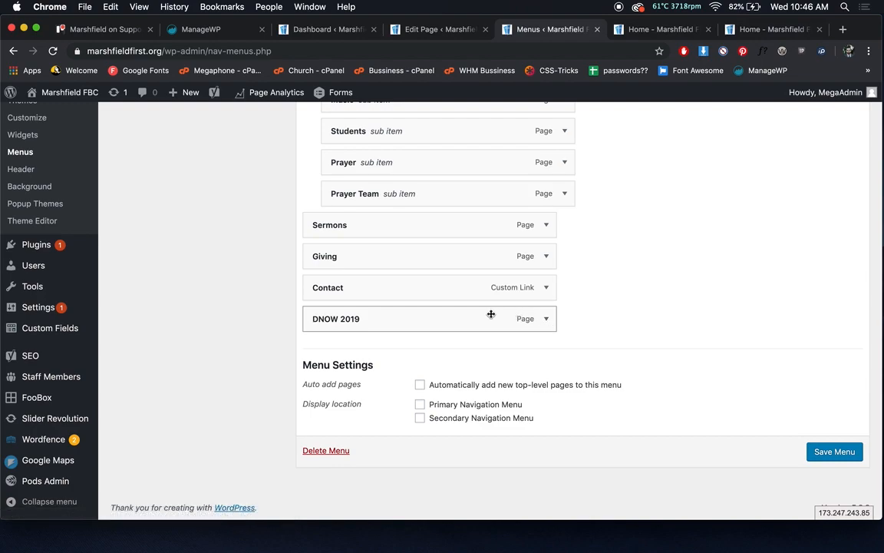
{"action": "left_click_drag", "start_coordinate": [477, 314], "coordinate": [460, 294]}
{"action": "left_click_drag", "start_coordinate": [438, 338], "coordinate": [424, 167]}
{"action": "scroll", "coordinate": [425, 166], "scroll_direction": "up", "scroll_amount": 3}
{"action": "left_click_drag", "start_coordinate": [402, 301], "coordinate": [387, 227]}
Expand the DNOW 2019 menu item's options and remove it from the Main menu.
{"action": "left_click", "coordinate": [548, 231]}
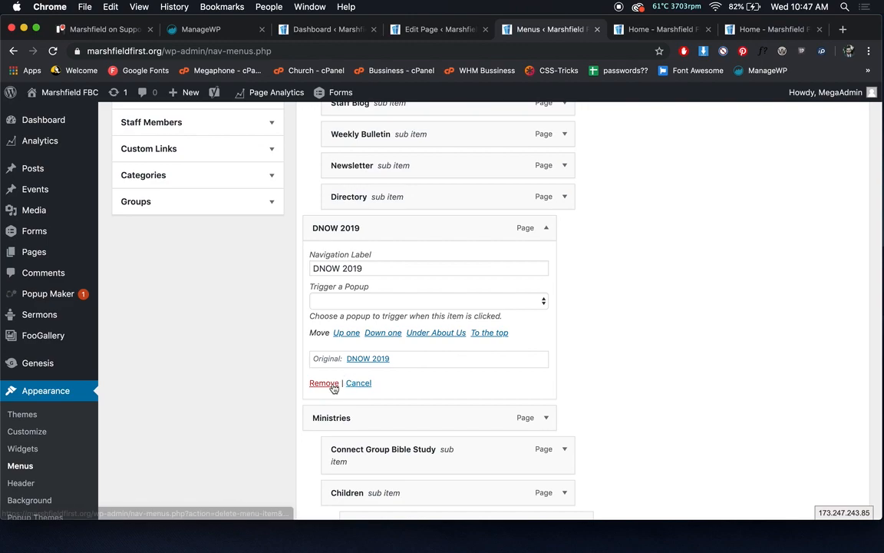
{"action": "left_click", "coordinate": [546, 229]}
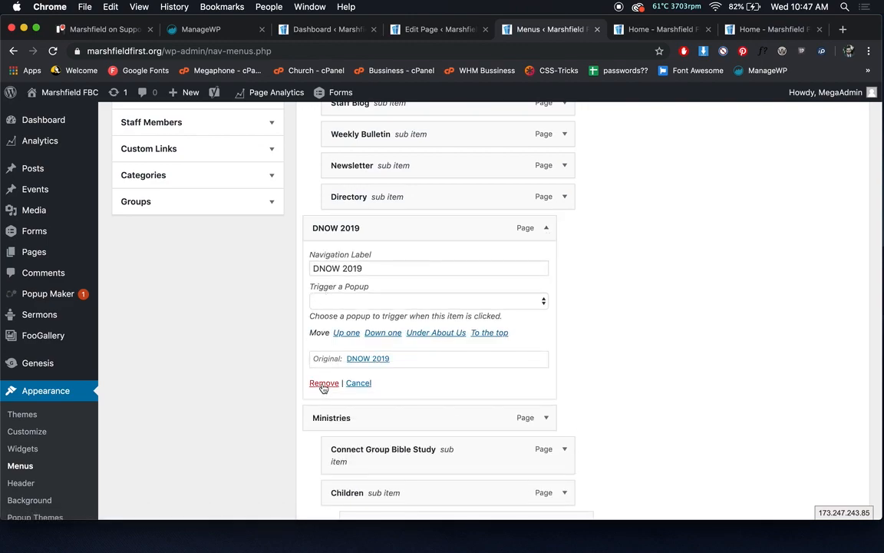
{"action": "left_click", "coordinate": [321, 384]}
Switch to editing the Social Media menu, leaving the Main menu without saving its changes.
{"action": "scroll", "coordinate": [468, 267], "scroll_direction": "up", "scroll_amount": 5}
{"action": "scroll", "coordinate": [469, 266], "scroll_direction": "up", "scroll_amount": 5}
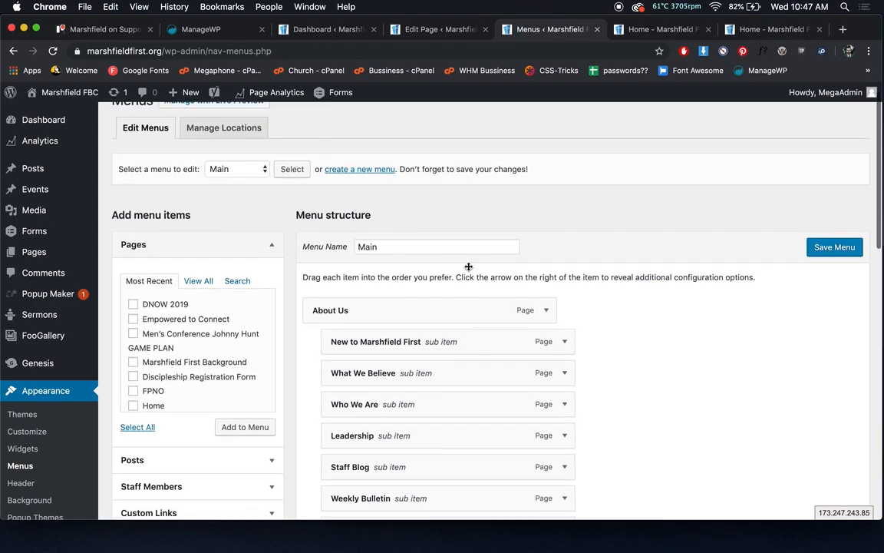
{"action": "left_click", "coordinate": [244, 192]}
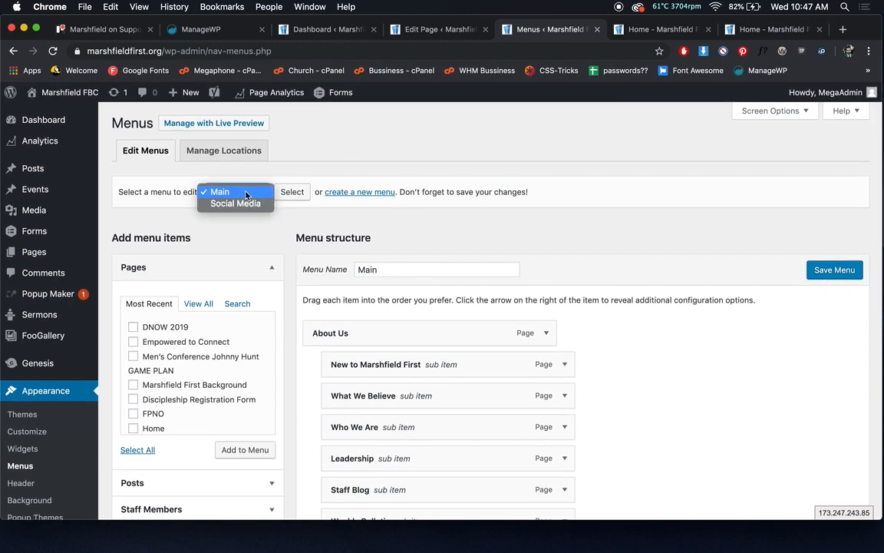
{"action": "left_click", "coordinate": [249, 204]}
{"action": "left_click", "coordinate": [291, 192]}
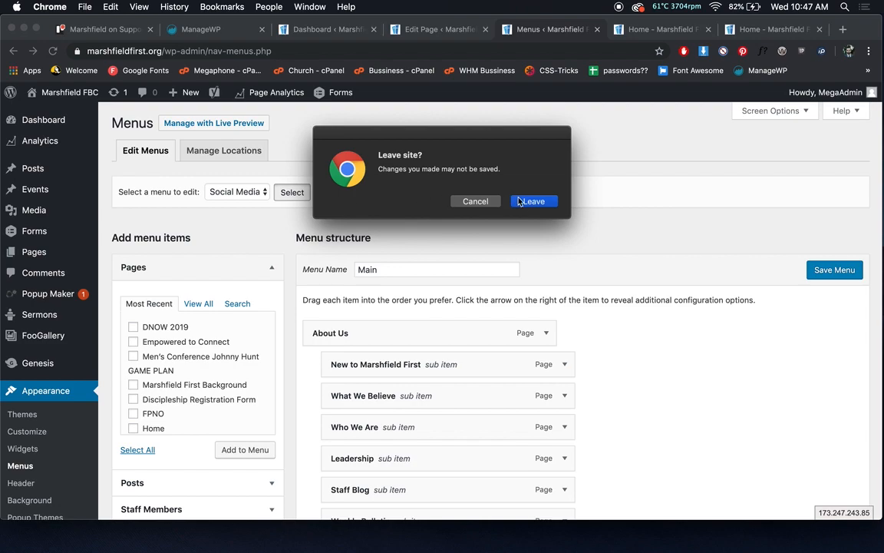
{"action": "left_click", "coordinate": [532, 201]}
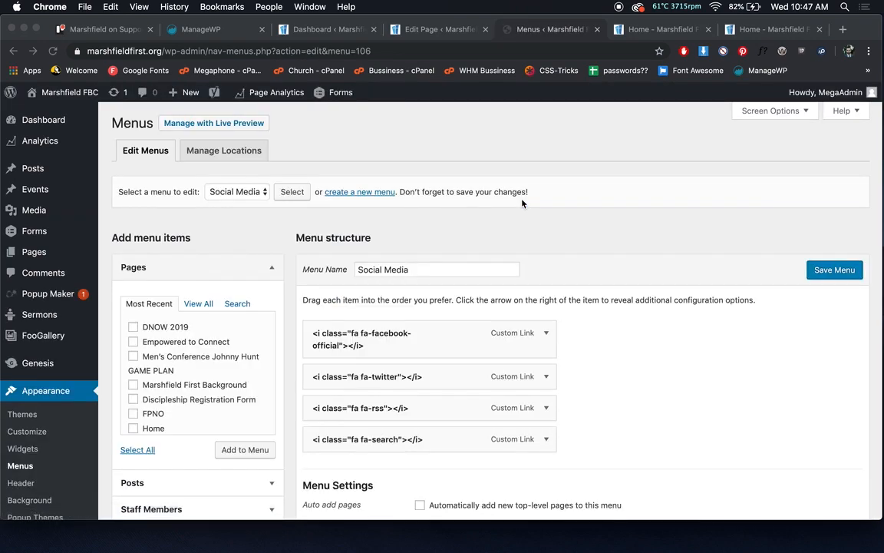
Examine the link URLs of the Facebook and Twitter items in the Social Media menu, collapsing each one after checking it.
{"action": "left_click", "coordinate": [539, 334]}
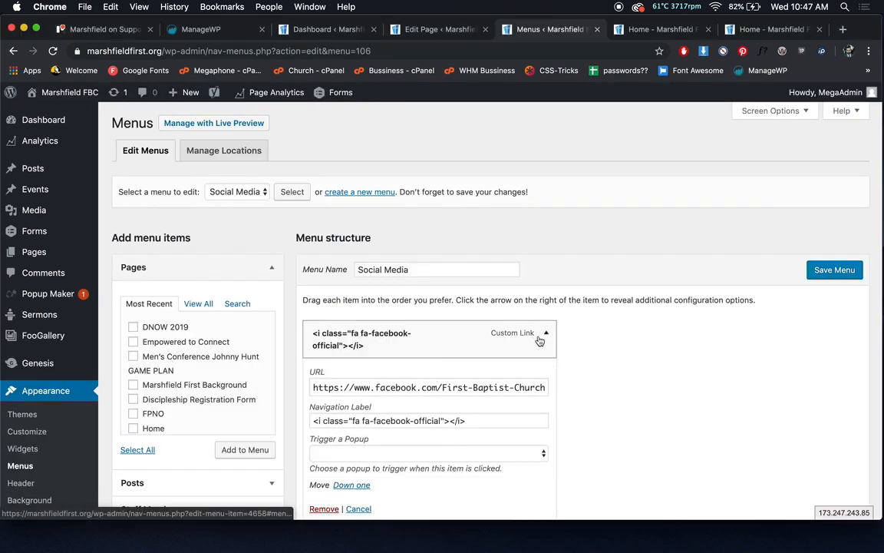
{"action": "left_click_drag", "start_coordinate": [315, 387], "coordinate": [558, 399]}
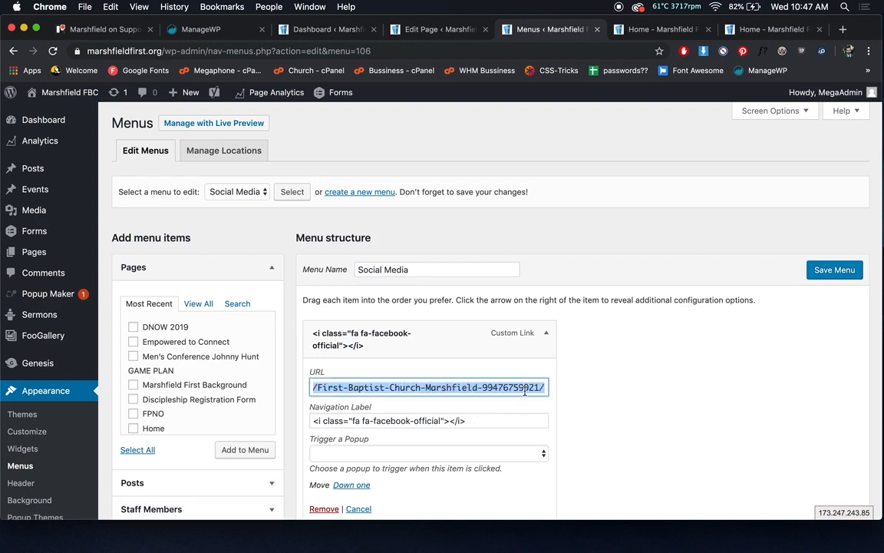
{"action": "left_click", "coordinate": [543, 334]}
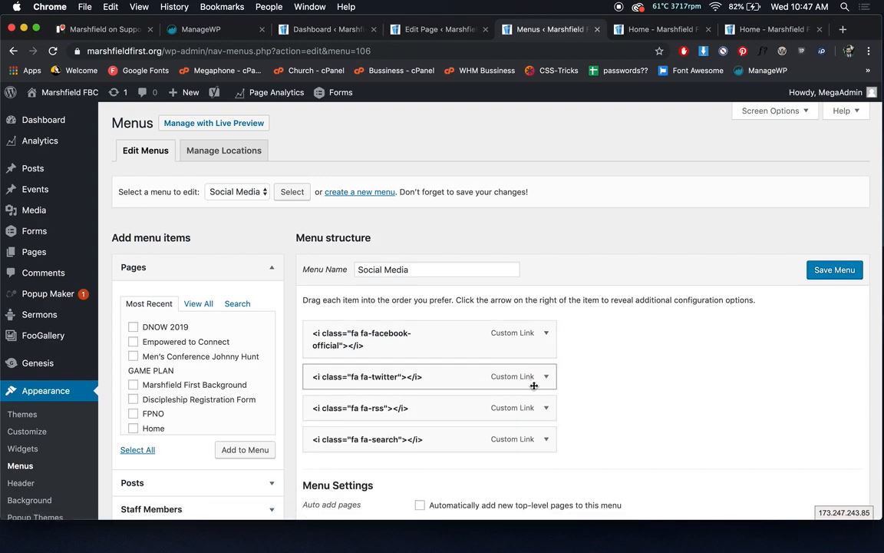
{"action": "left_click", "coordinate": [541, 384]}
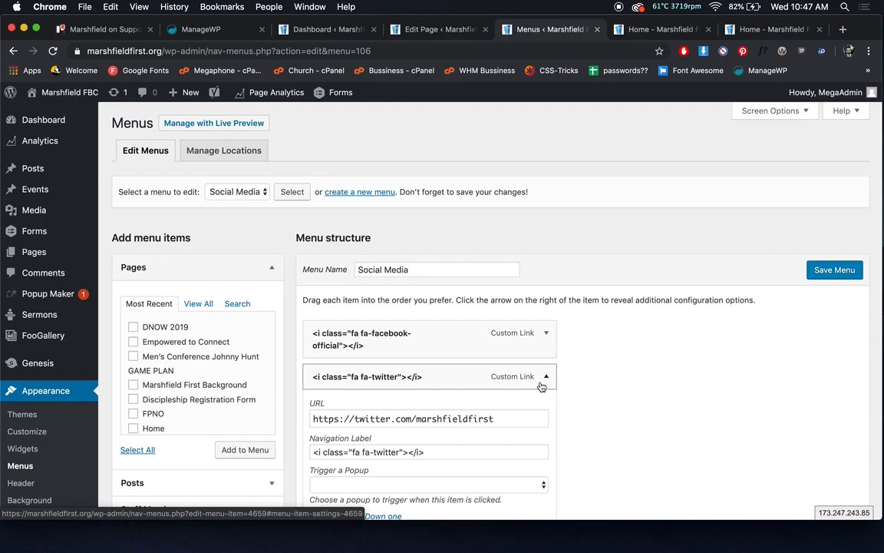
{"action": "left_click", "coordinate": [541, 385]}
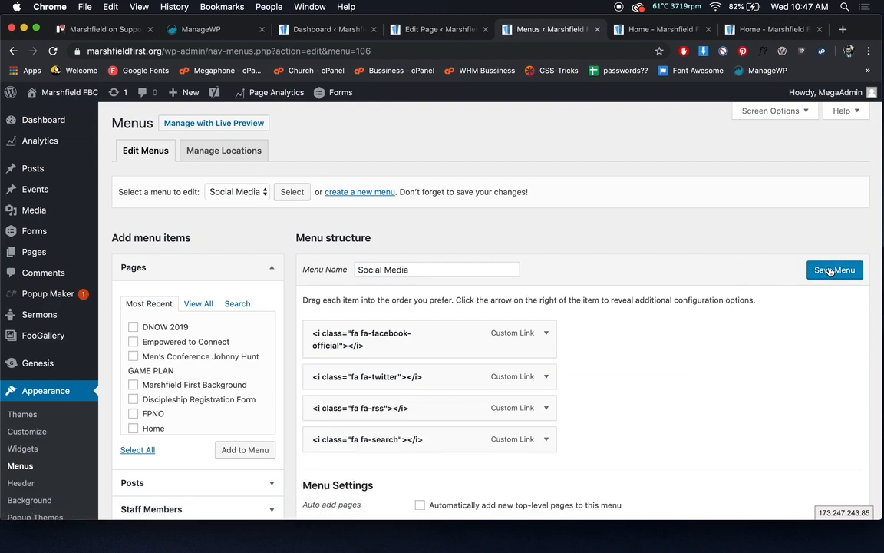
Open the Installed Plugins page, leaving the Social Media menu without saving.
{"action": "scroll", "coordinate": [500, 261], "scroll_direction": "down", "scroll_amount": 3}
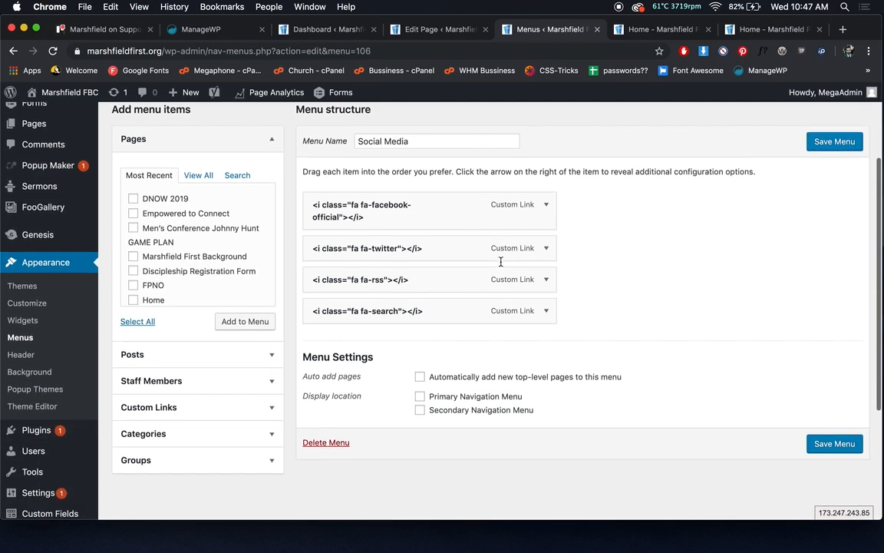
{"action": "mouse_move", "coordinate": [61, 422]}
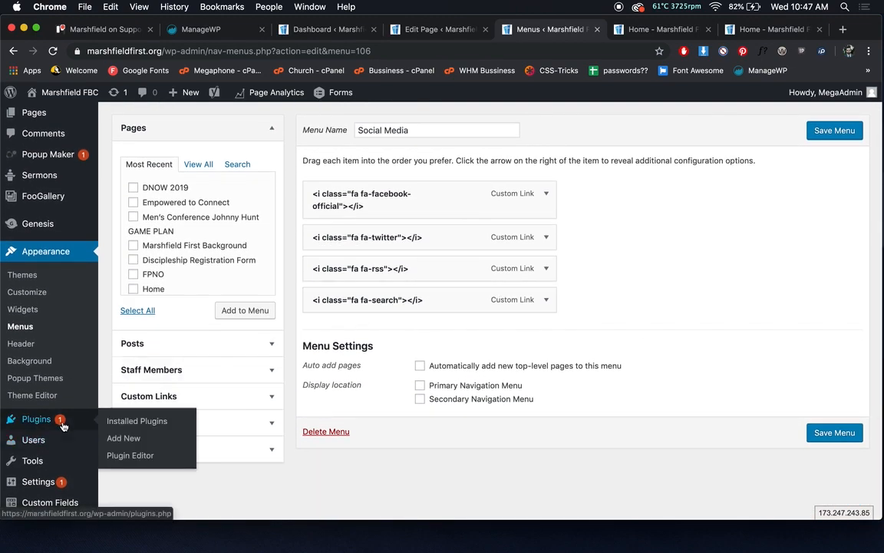
{"action": "left_click", "coordinate": [63, 425]}
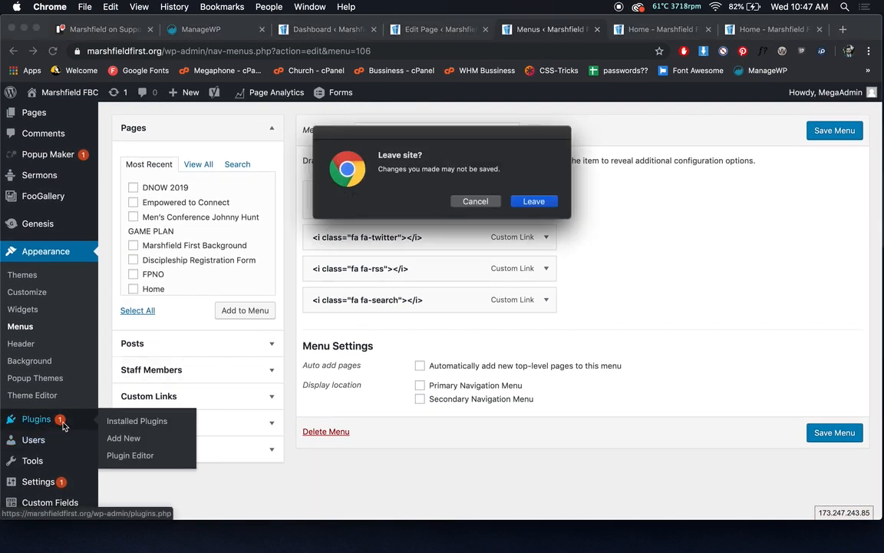
{"action": "left_click", "coordinate": [534, 201]}
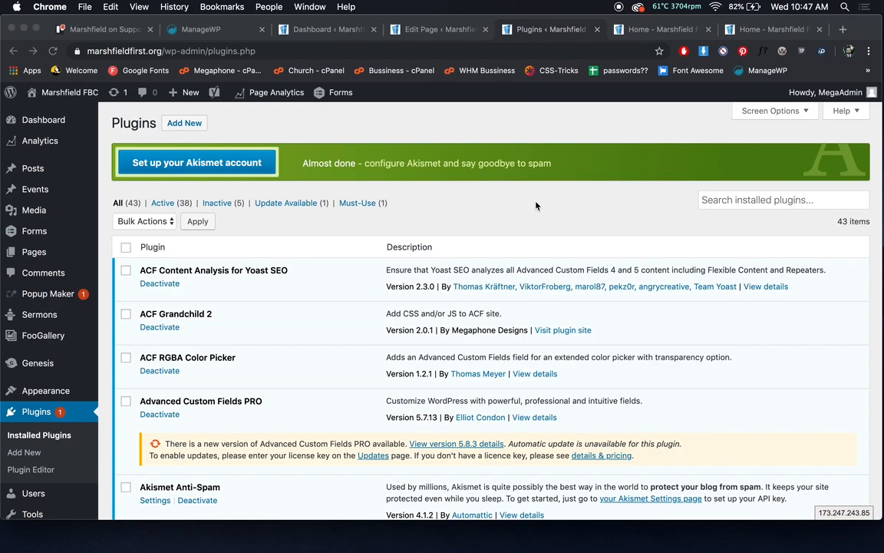
Look through the list of installed plugins and their descriptions.
{"action": "scroll", "coordinate": [536, 205], "scroll_direction": "down", "scroll_amount": 2}
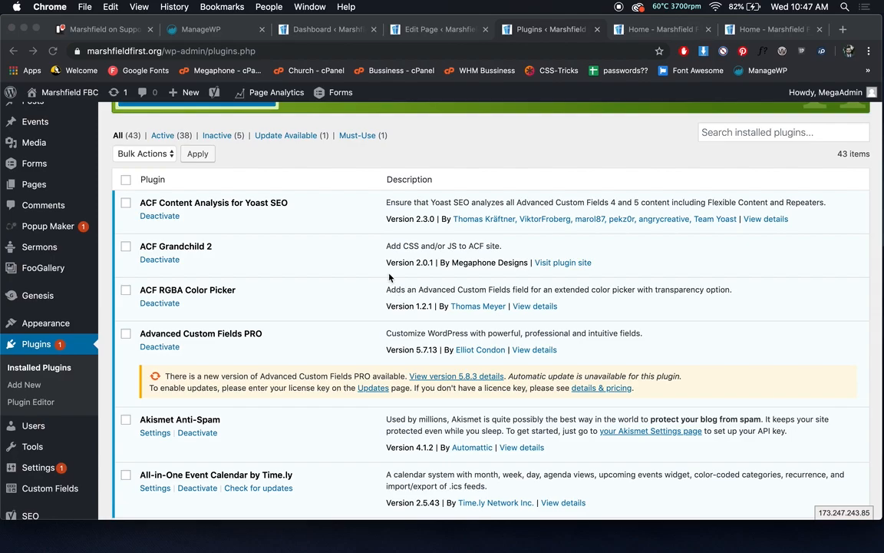
{"action": "scroll", "coordinate": [389, 278], "scroll_direction": "down", "scroll_amount": 5}
{"action": "scroll", "coordinate": [390, 277], "scroll_direction": "up", "scroll_amount": 7}
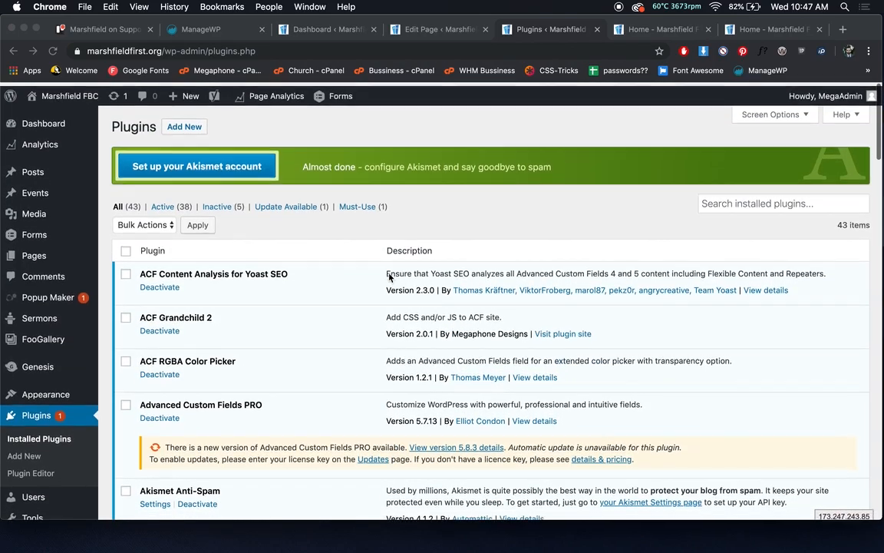
{"action": "scroll", "coordinate": [389, 277], "scroll_direction": "down", "scroll_amount": 10}
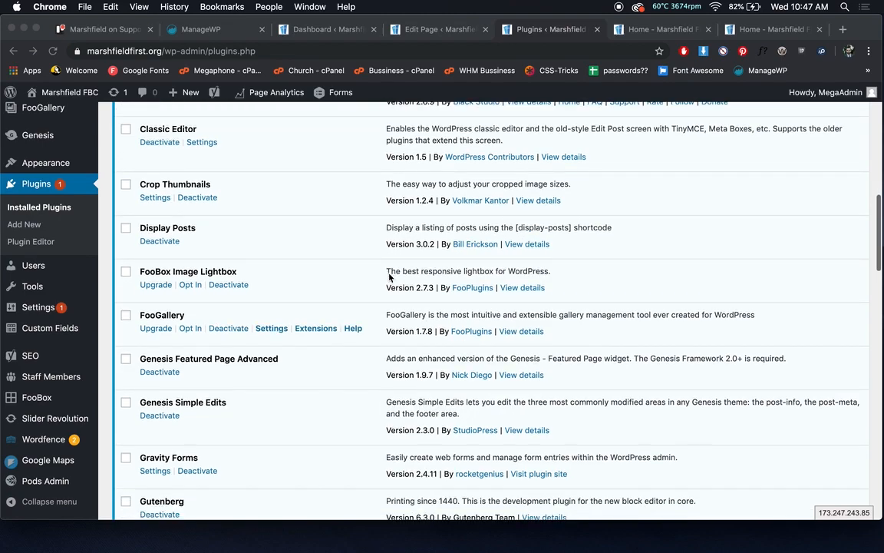
Look through the remaining installed plugins, from Classic Editor down to Slider Revolution.
{"action": "scroll", "coordinate": [390, 278], "scroll_direction": "down", "scroll_amount": 1}
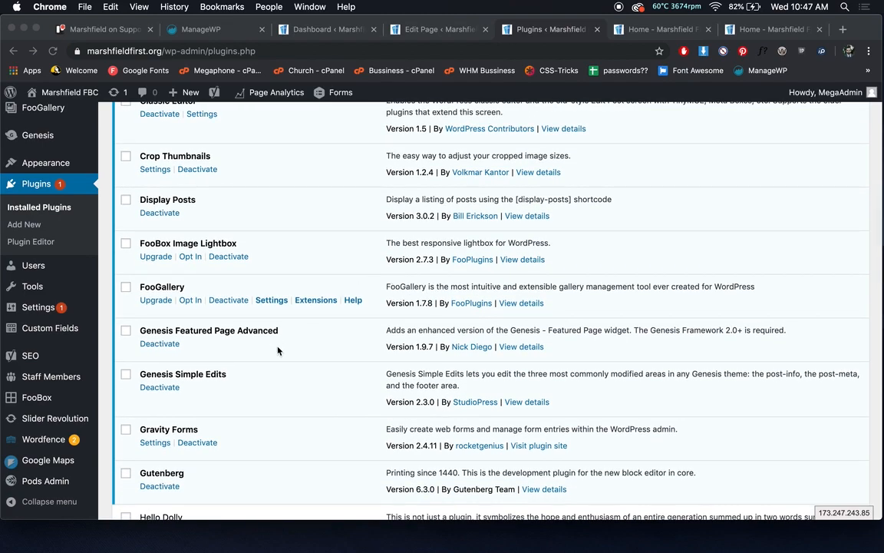
{"action": "scroll", "coordinate": [278, 351], "scroll_direction": "down", "scroll_amount": 4}
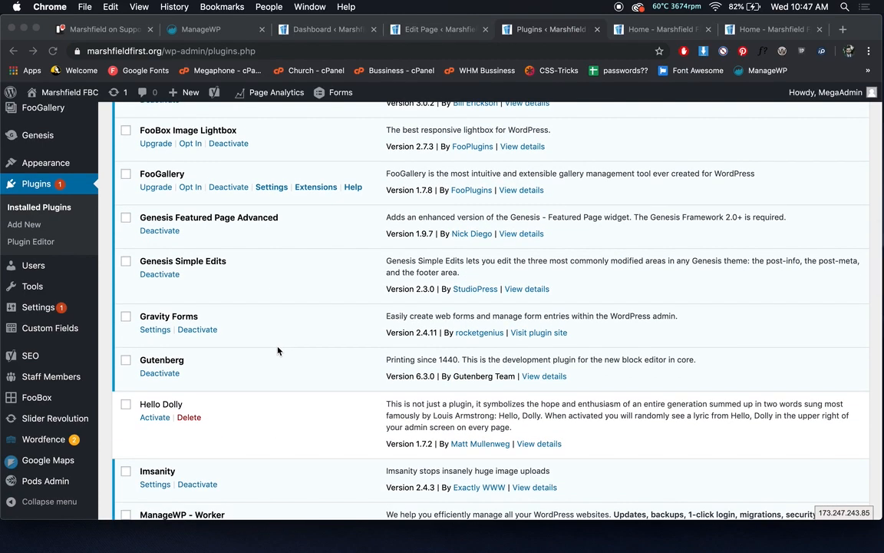
{"action": "scroll", "coordinate": [278, 351], "scroll_direction": "down", "scroll_amount": 7}
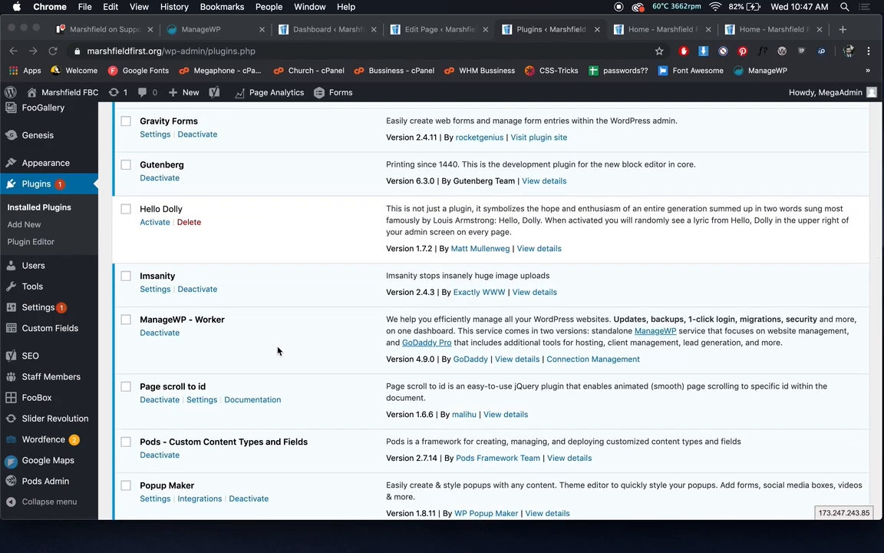
{"action": "scroll", "coordinate": [278, 351], "scroll_direction": "down", "scroll_amount": 10}
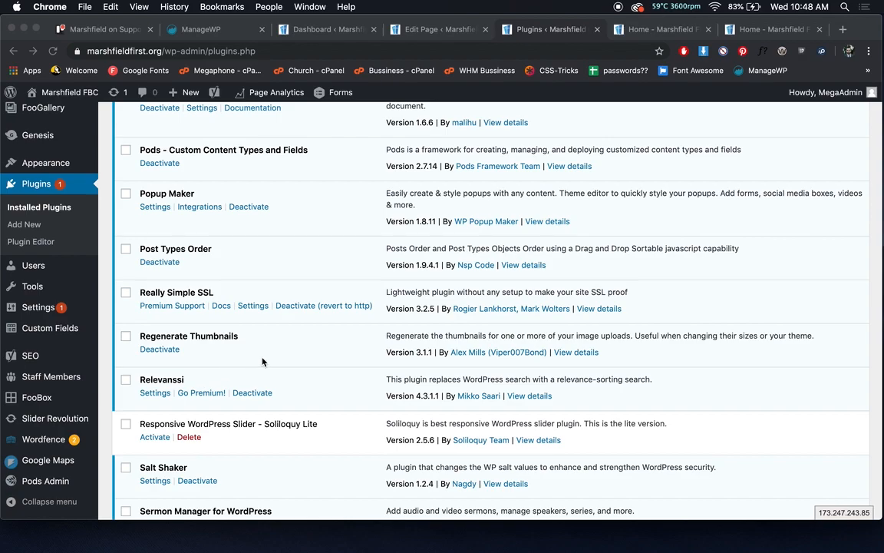
{"action": "scroll", "coordinate": [203, 372], "scroll_direction": "down", "scroll_amount": 9}
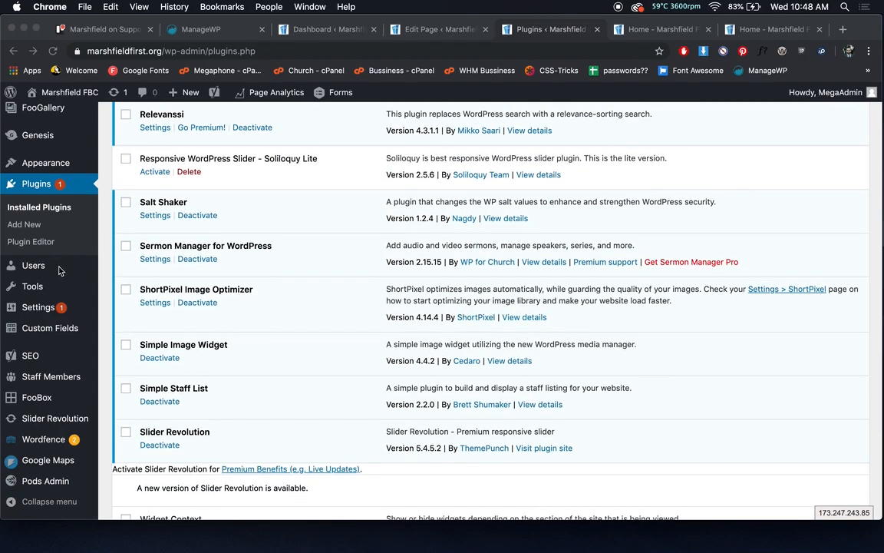
Open the Add New User form, go over its username and email fields, and reveal the generated password.
{"action": "left_click", "coordinate": [27, 266]}
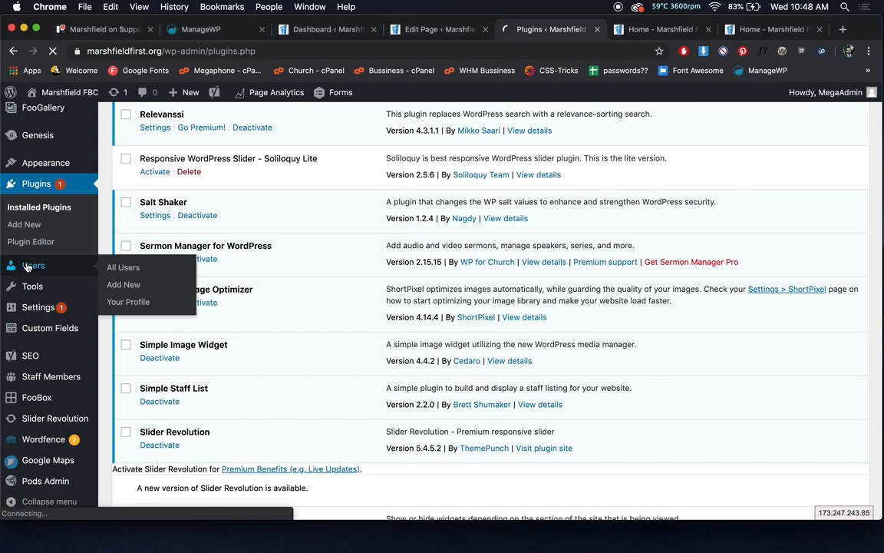
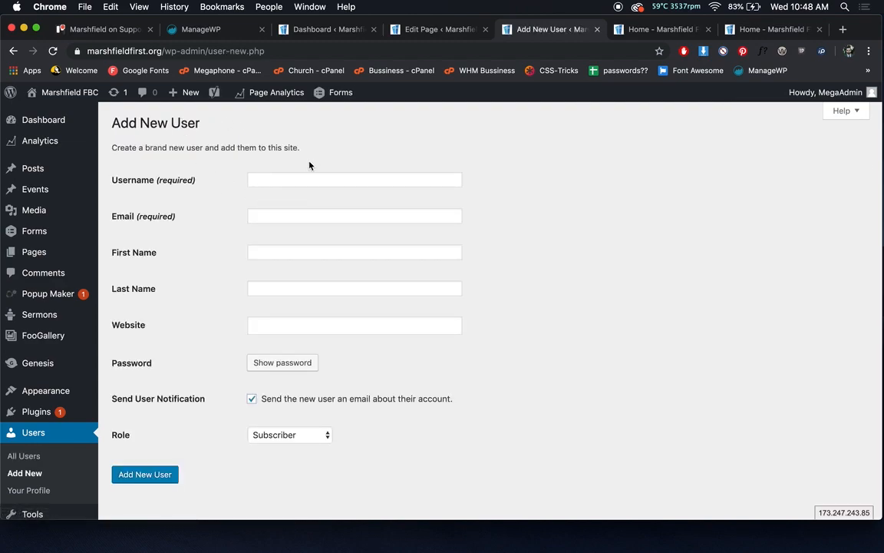
{"action": "left_click", "coordinate": [294, 175]}
{"action": "left_click", "coordinate": [474, 224]}
{"action": "left_click", "coordinate": [405, 219]}
{"action": "left_click", "coordinate": [519, 239]}
{"action": "left_click", "coordinate": [282, 364]}
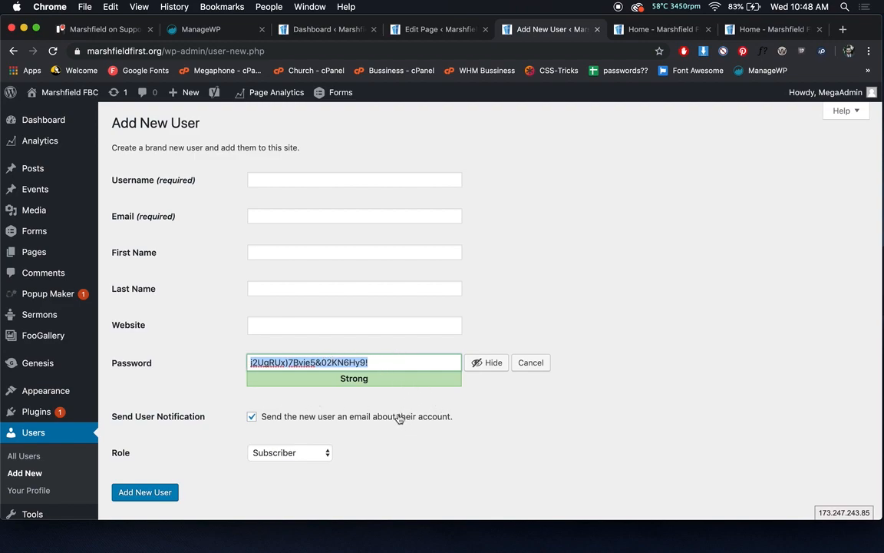
Keep the email notification for the new user enabled and set the role to Administrator.
{"action": "left_click", "coordinate": [314, 419]}
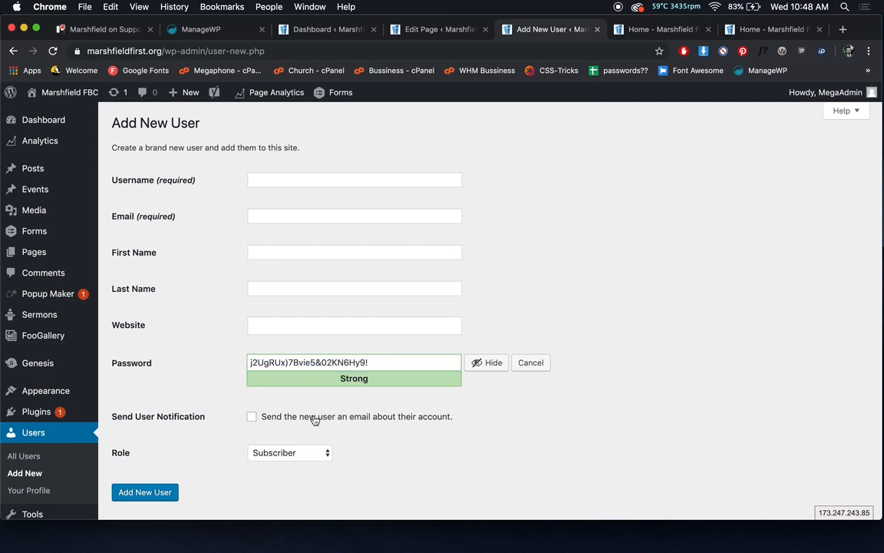
{"action": "scroll", "coordinate": [390, 423], "scroll_direction": "down", "scroll_amount": 2}
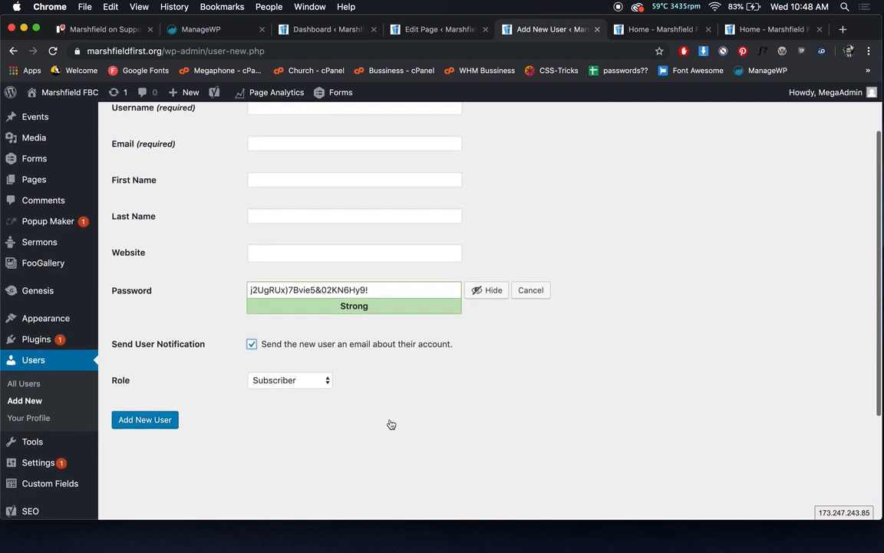
{"action": "left_click", "coordinate": [315, 378]}
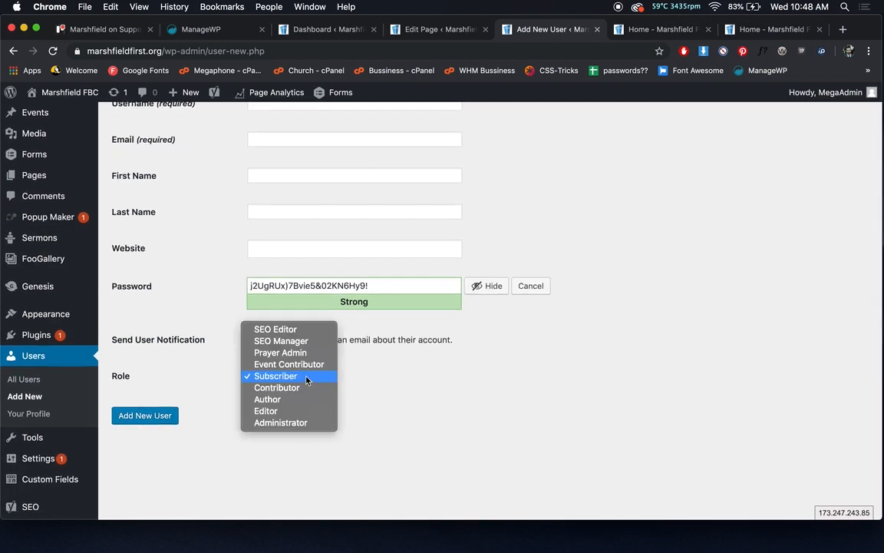
{"action": "left_click", "coordinate": [317, 424]}
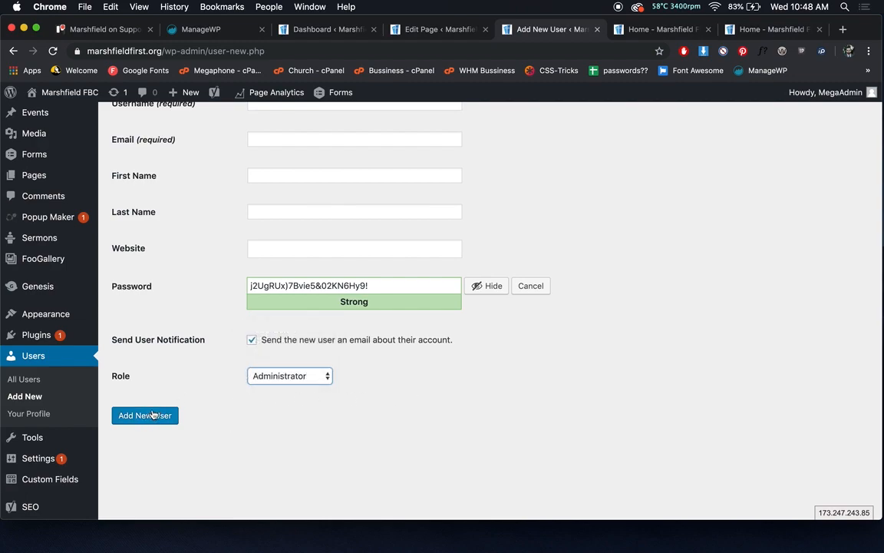
Open the Slider Revolution page, leaving the new user form without saving.
{"action": "scroll", "coordinate": [215, 415], "scroll_direction": "down", "scroll_amount": 4}
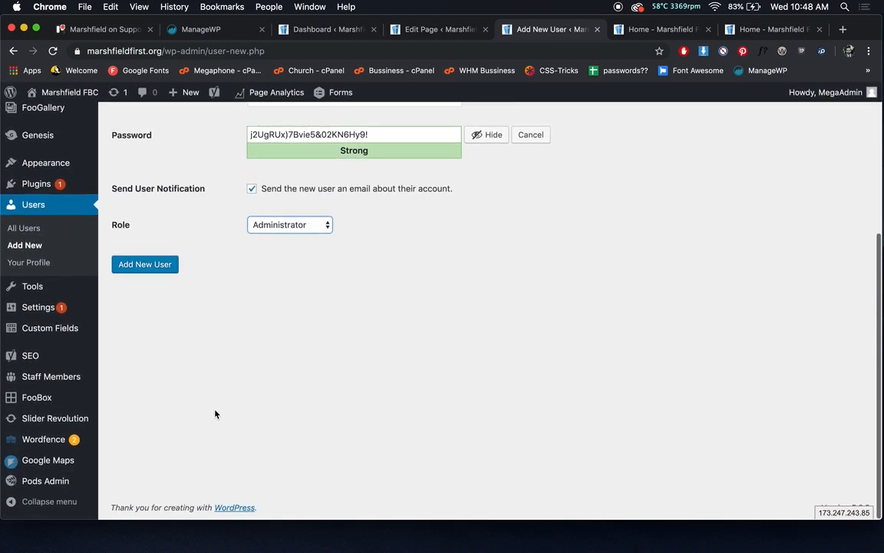
{"action": "left_click", "coordinate": [87, 420]}
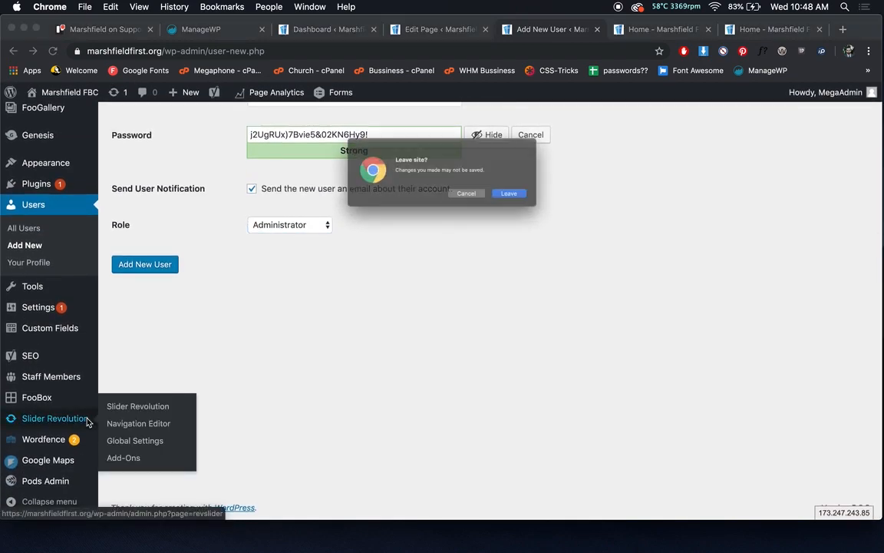
{"action": "left_click", "coordinate": [524, 202]}
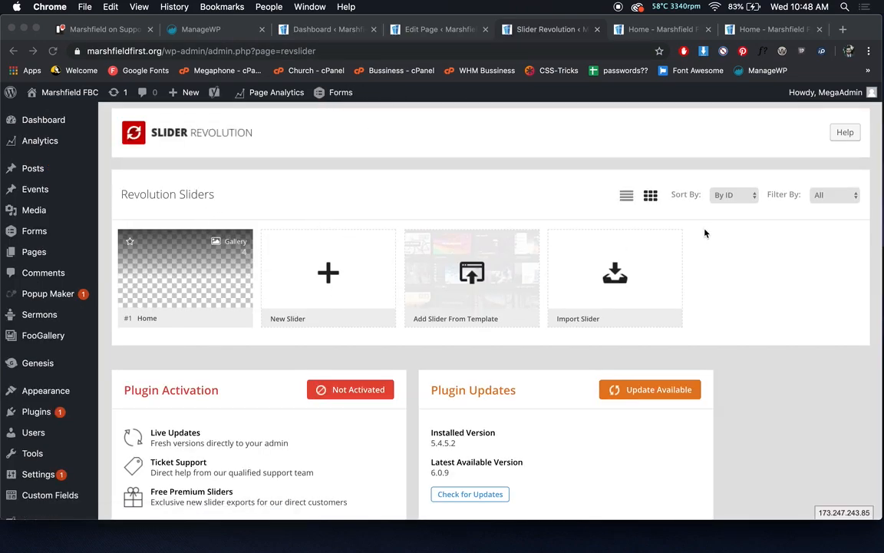
Check the slider on the Home page preview and open the Home slider in the slide editor.
{"action": "left_click", "coordinate": [665, 30]}
{"action": "scroll", "coordinate": [430, 197], "scroll_direction": "down", "scroll_amount": 5}
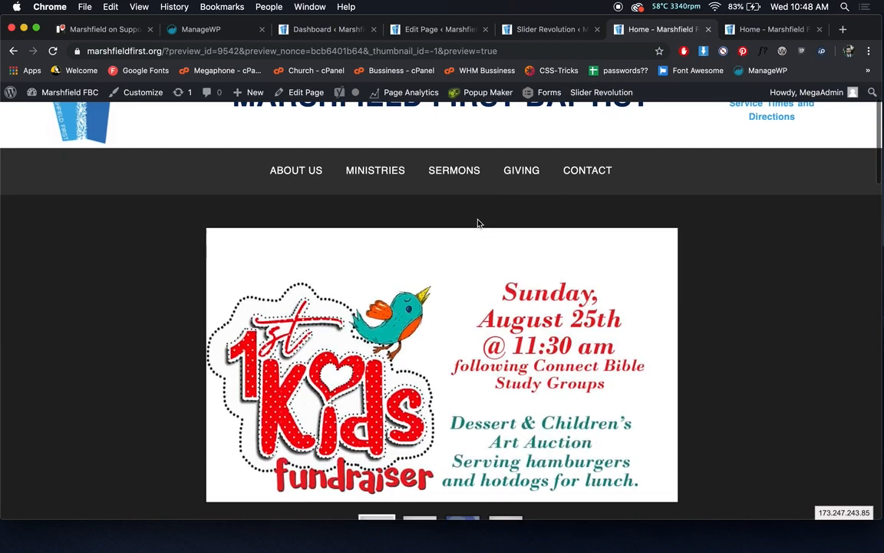
{"action": "left_click", "coordinate": [563, 34]}
{"action": "left_click", "coordinate": [175, 278]}
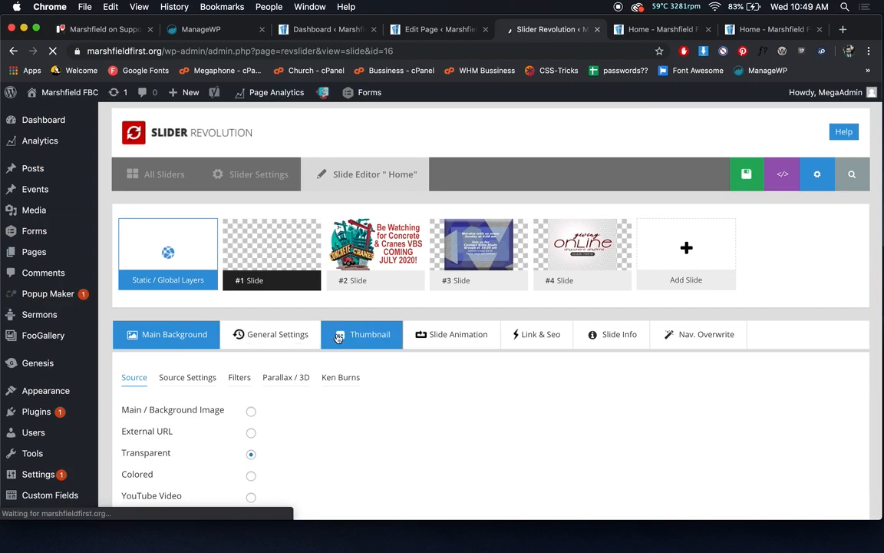
Select the Kids fundraiser image on slide #1 and show the slide's layer list.
{"action": "scroll", "coordinate": [338, 339], "scroll_direction": "down", "scroll_amount": 10}
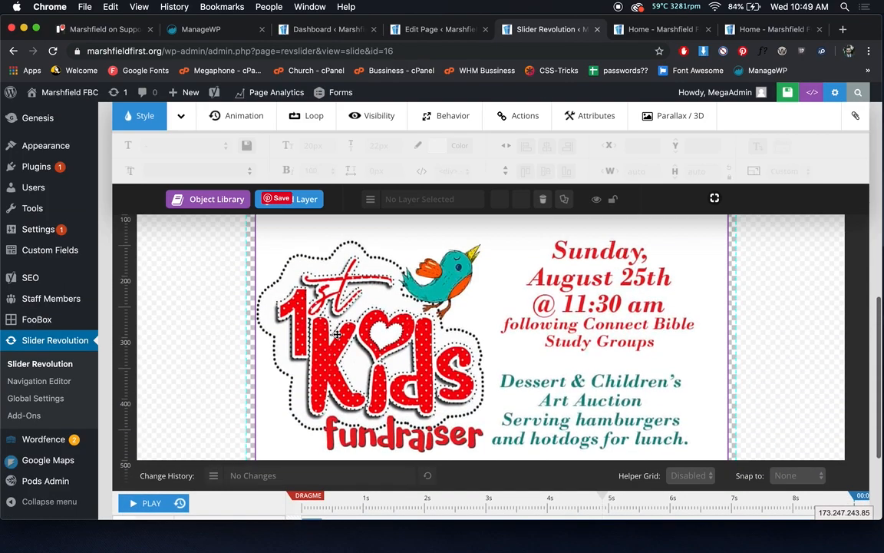
{"action": "scroll", "coordinate": [207, 328], "scroll_direction": "up", "scroll_amount": 5}
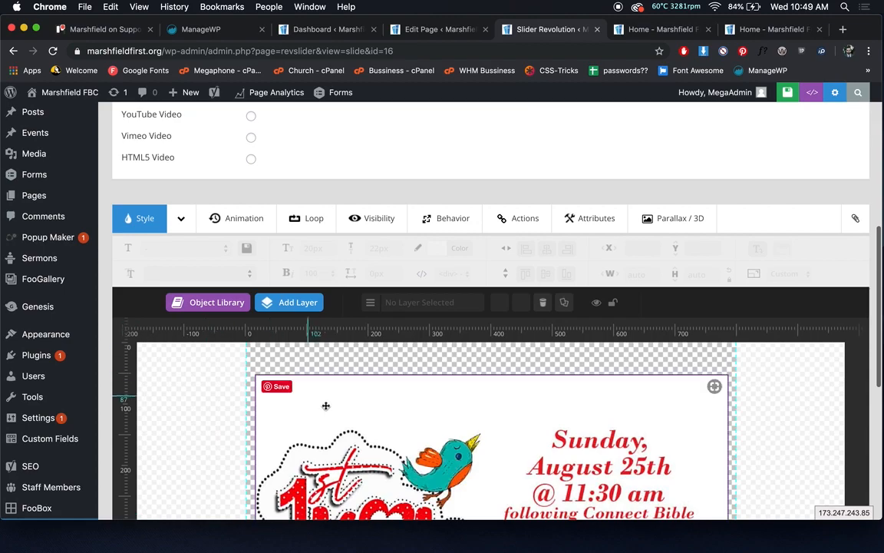
{"action": "left_click", "coordinate": [333, 409]}
{"action": "left_click", "coordinate": [372, 306]}
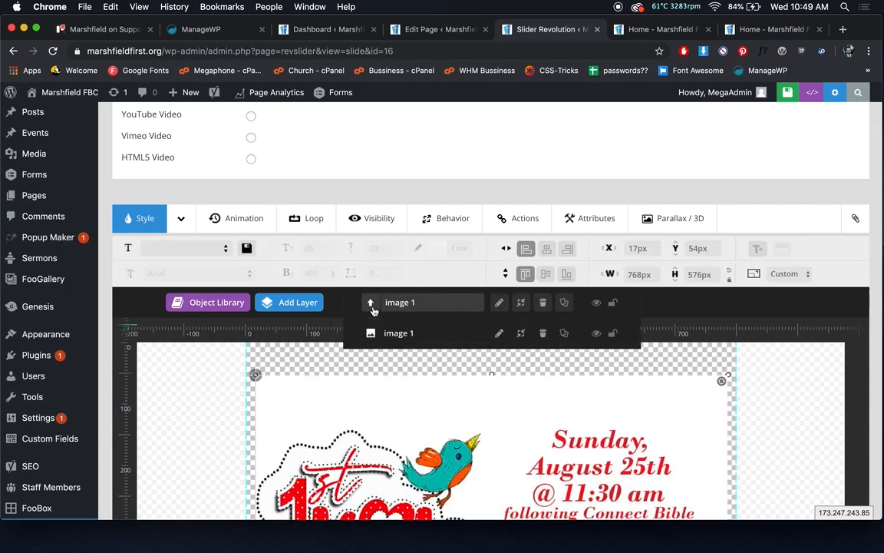
Examine slide #1's canvas and timeline, and compare them with the slider on the Home page preview.
{"action": "scroll", "coordinate": [471, 375], "scroll_direction": "down", "scroll_amount": 5}
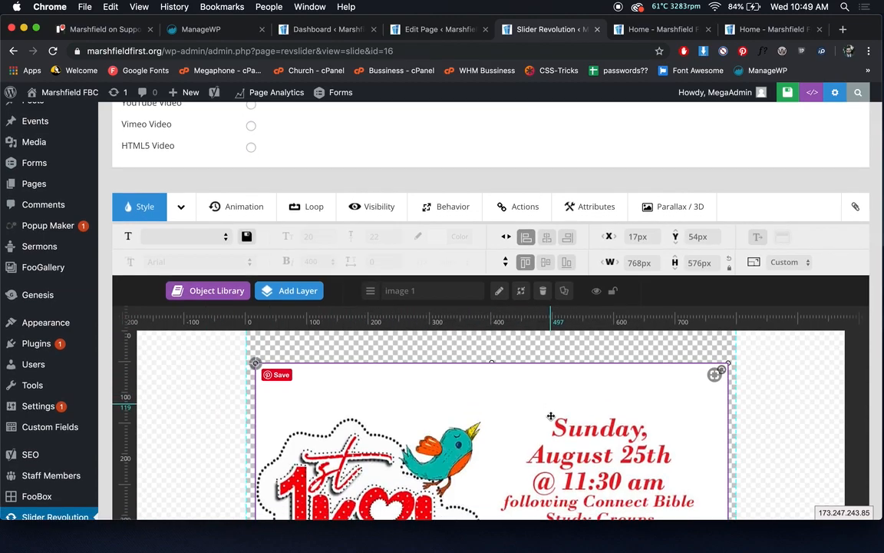
{"action": "scroll", "coordinate": [551, 415], "scroll_direction": "down", "scroll_amount": 1}
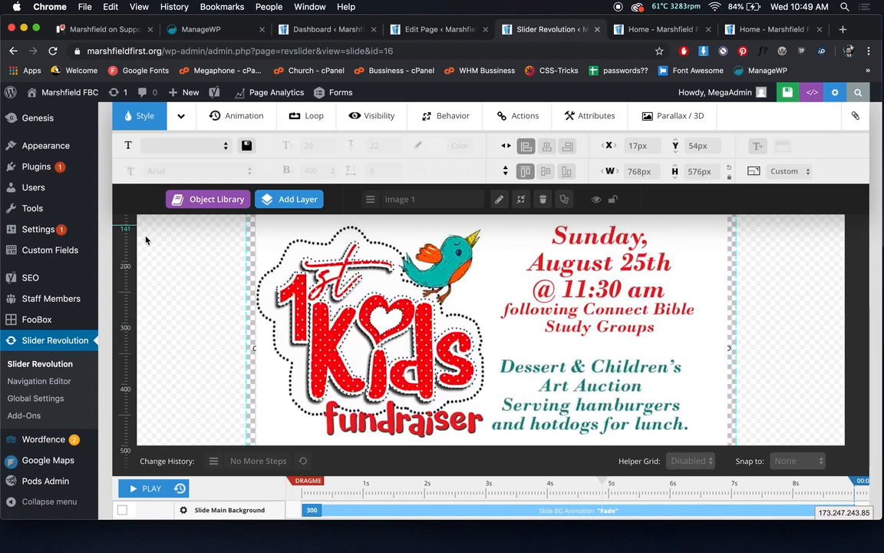
{"action": "scroll", "coordinate": [286, 393], "scroll_direction": "up", "scroll_amount": 4}
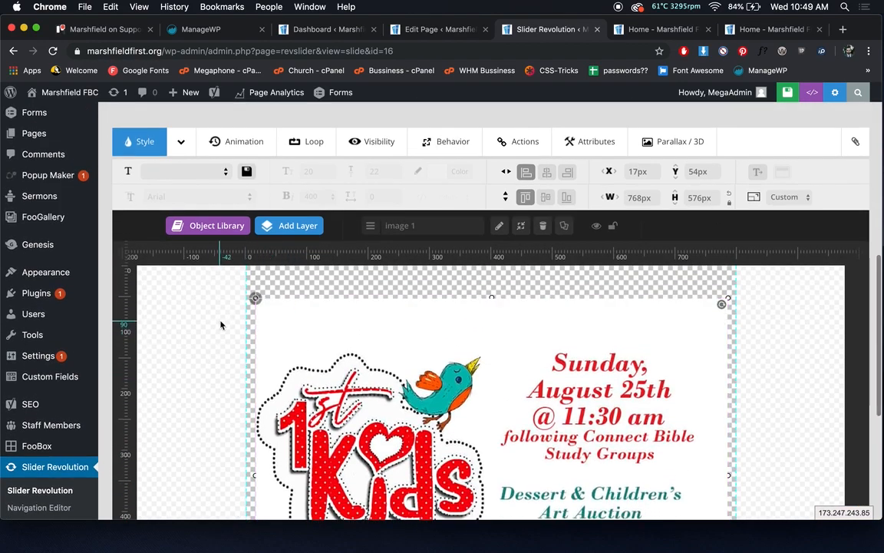
{"action": "scroll", "coordinate": [395, 352], "scroll_direction": "up", "scroll_amount": 1}
{"action": "scroll", "coordinate": [395, 352], "scroll_direction": "down", "scroll_amount": 1}
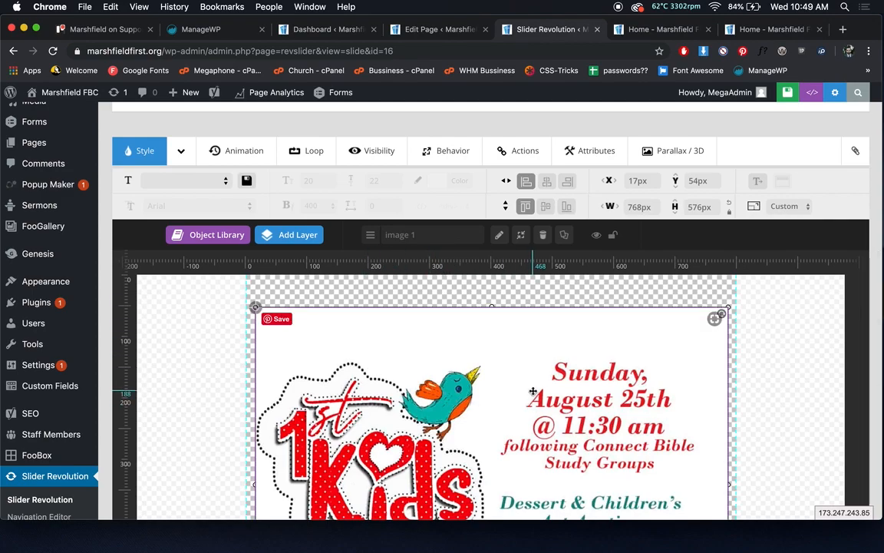
{"action": "scroll", "coordinate": [485, 333], "scroll_direction": "down", "scroll_amount": 4}
{"action": "scroll", "coordinate": [486, 333], "scroll_direction": "down", "scroll_amount": 2}
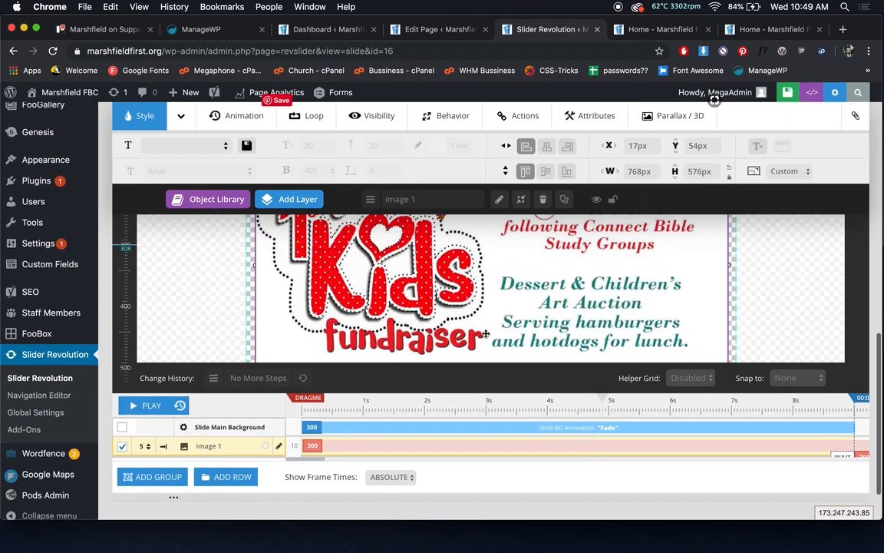
{"action": "scroll", "coordinate": [485, 333], "scroll_direction": "up", "scroll_amount": 4}
{"action": "left_click", "coordinate": [652, 30]}
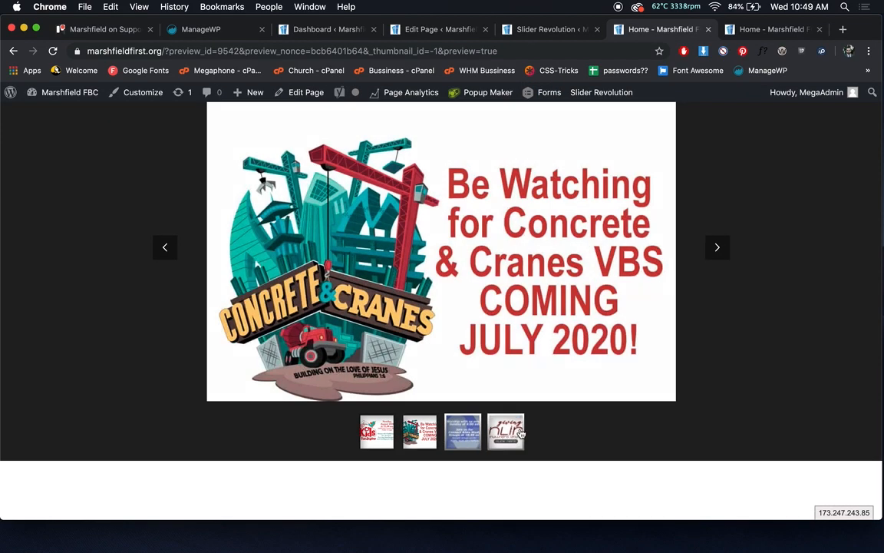
Duplicate slide #4, the online giving slide, in the Home slider.
{"action": "left_click", "coordinate": [550, 30]}
{"action": "scroll", "coordinate": [609, 233], "scroll_direction": "up", "scroll_amount": 5}
{"action": "scroll", "coordinate": [376, 287], "scroll_direction": "up", "scroll_amount": 6}
{"action": "mouse_move", "coordinate": [578, 275]}
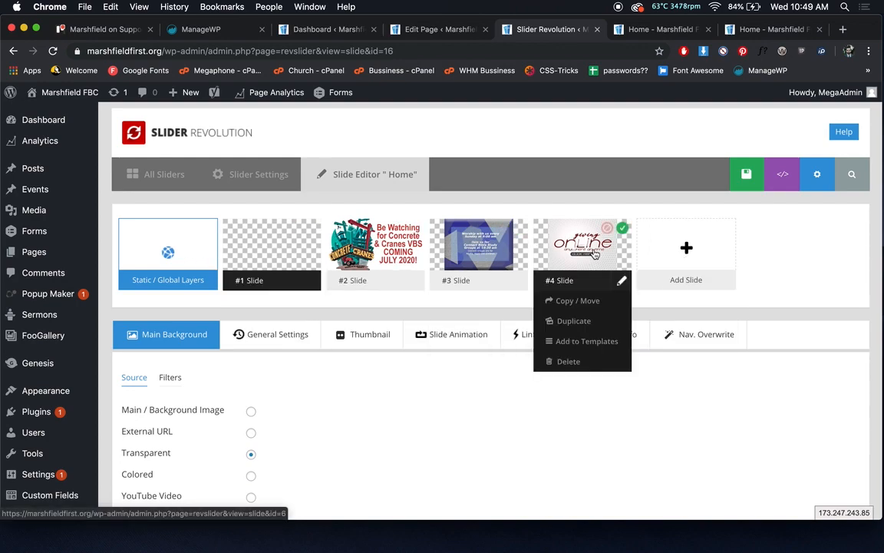
{"action": "left_click", "coordinate": [591, 321]}
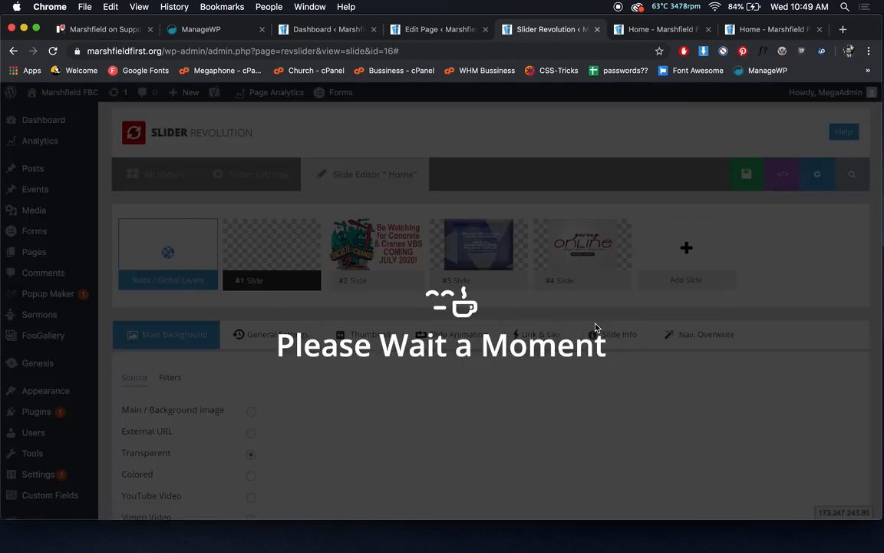
Open the duplicated slide #5 and check its background image and layer list.
{"action": "mouse_move", "coordinate": [713, 253]}
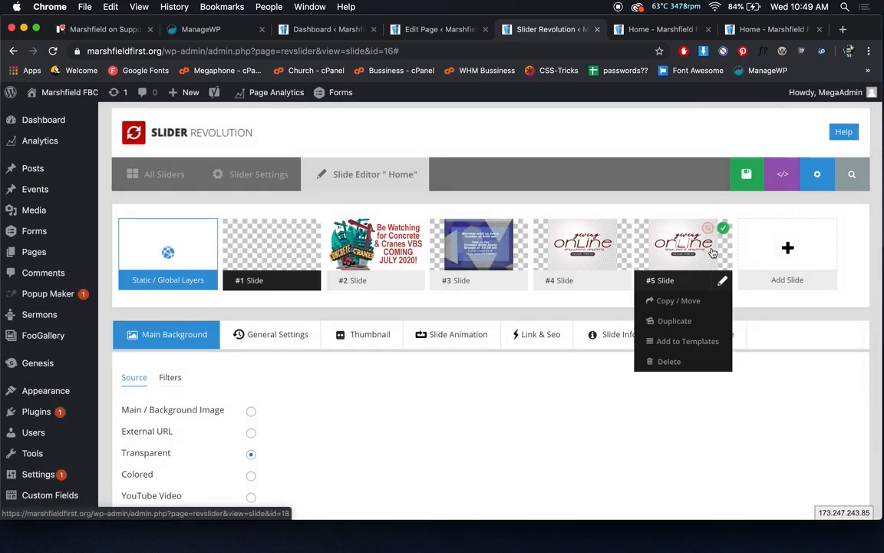
{"action": "left_click", "coordinate": [713, 253]}
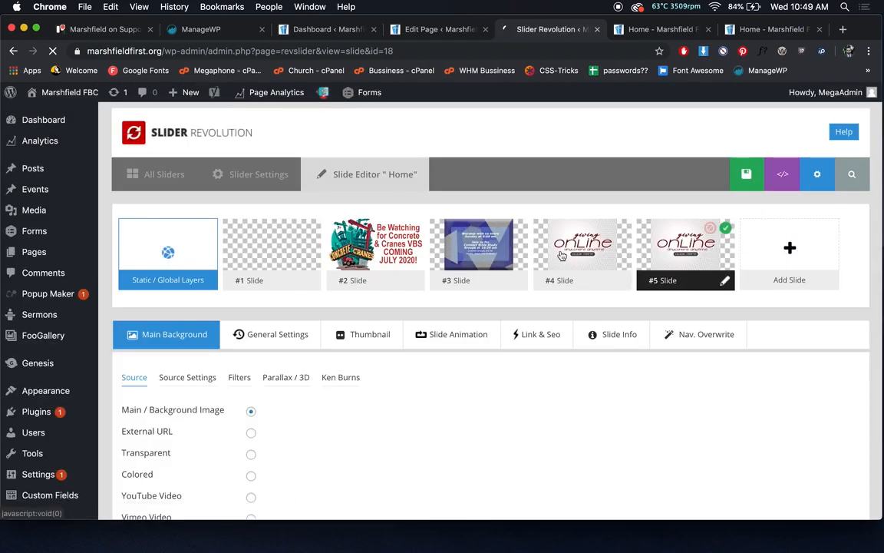
{"action": "scroll", "coordinate": [525, 263], "scroll_direction": "down", "scroll_amount": 2}
{"action": "scroll", "coordinate": [524, 262], "scroll_direction": "down", "scroll_amount": 5}
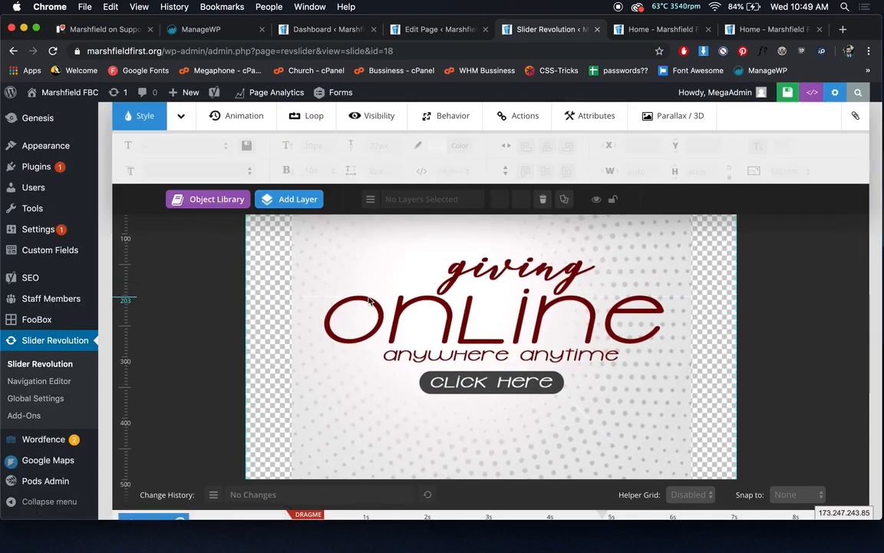
{"action": "scroll", "coordinate": [368, 301], "scroll_direction": "up", "scroll_amount": 1}
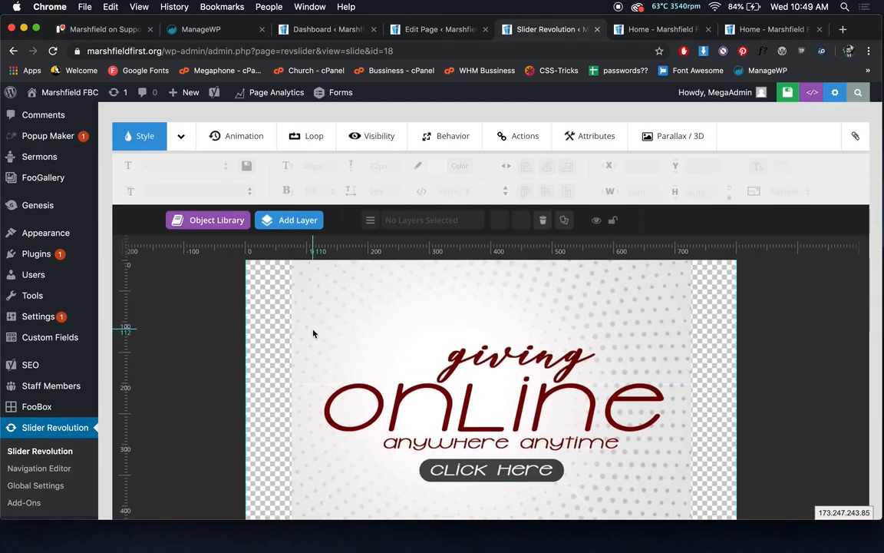
{"action": "left_click", "coordinate": [369, 220]}
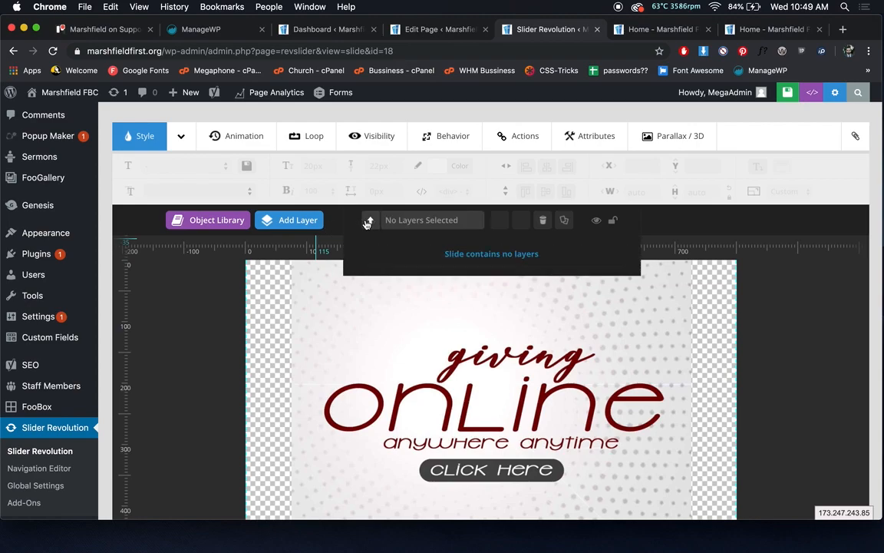
Delete the duplicated slide #5 from the Home slider and confirm the deletion.
{"action": "scroll", "coordinate": [352, 303], "scroll_direction": "up", "scroll_amount": 5}
{"action": "scroll", "coordinate": [352, 305], "scroll_direction": "up", "scroll_amount": 1}
{"action": "mouse_move", "coordinate": [683, 273]}
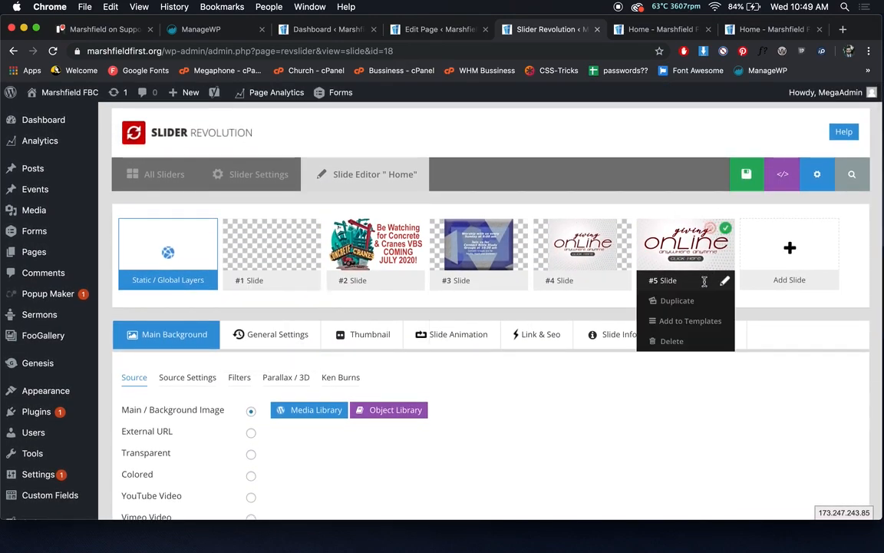
{"action": "left_click", "coordinate": [672, 341]}
{"action": "left_click", "coordinate": [548, 123]}
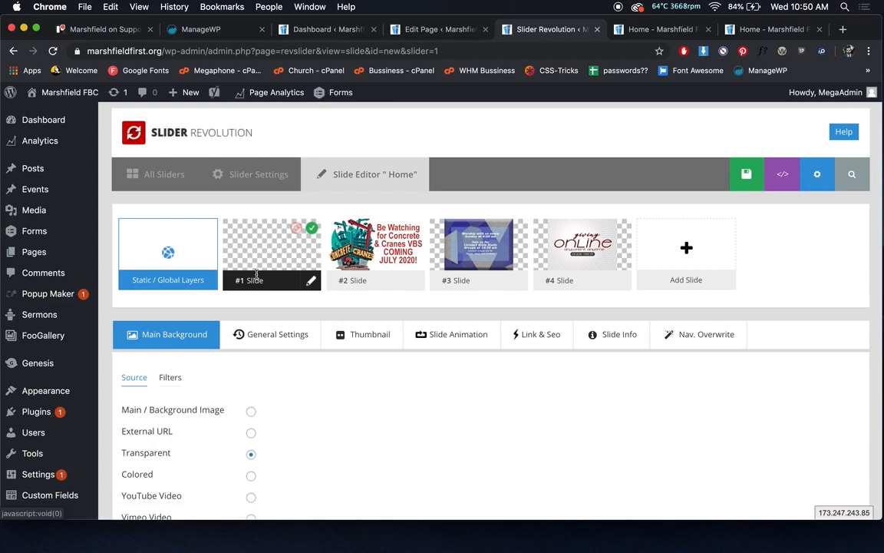
Duplicate slide #1 in the Home slider and open the copy, slide #2, for editing.
{"action": "mouse_move", "coordinate": [268, 283]}
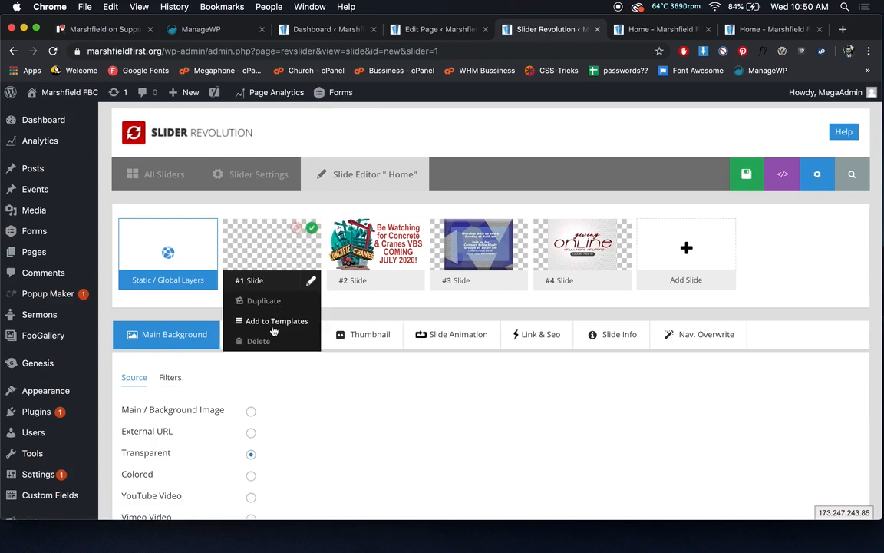
{"action": "left_click", "coordinate": [265, 300]}
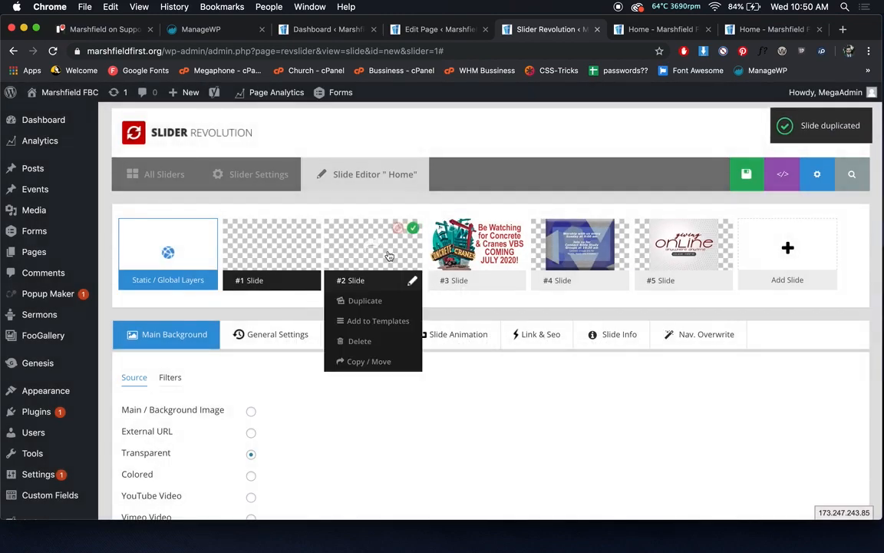
{"action": "left_click", "coordinate": [392, 260]}
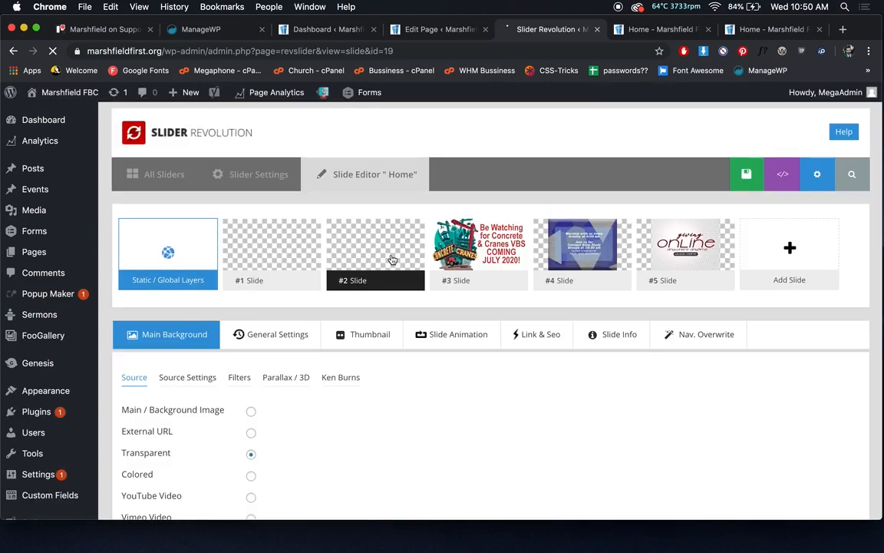
Replace the kids fundraiser image layer on slide #2 with road-cond-210.jpg from the media library.
{"action": "scroll", "coordinate": [446, 387], "scroll_direction": "down", "scroll_amount": 10}
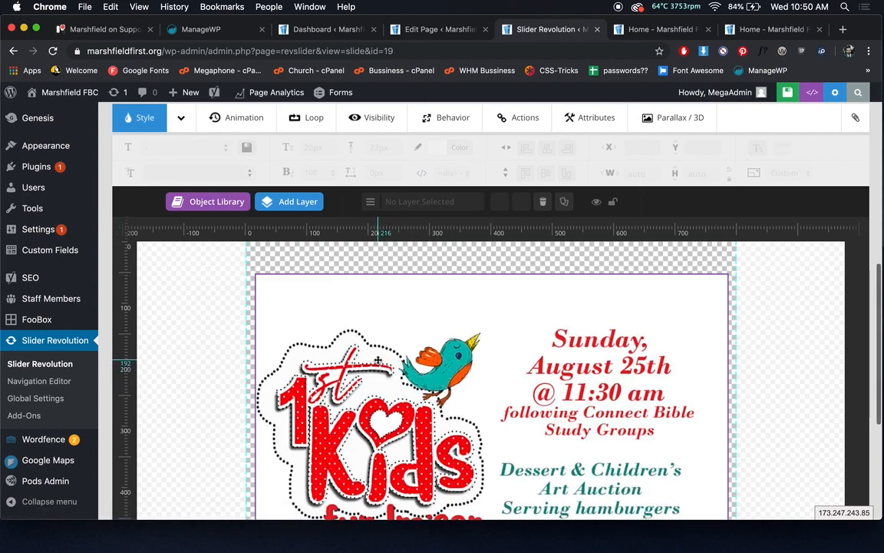
{"action": "left_click", "coordinate": [386, 354]}
{"action": "left_click", "coordinate": [370, 204]}
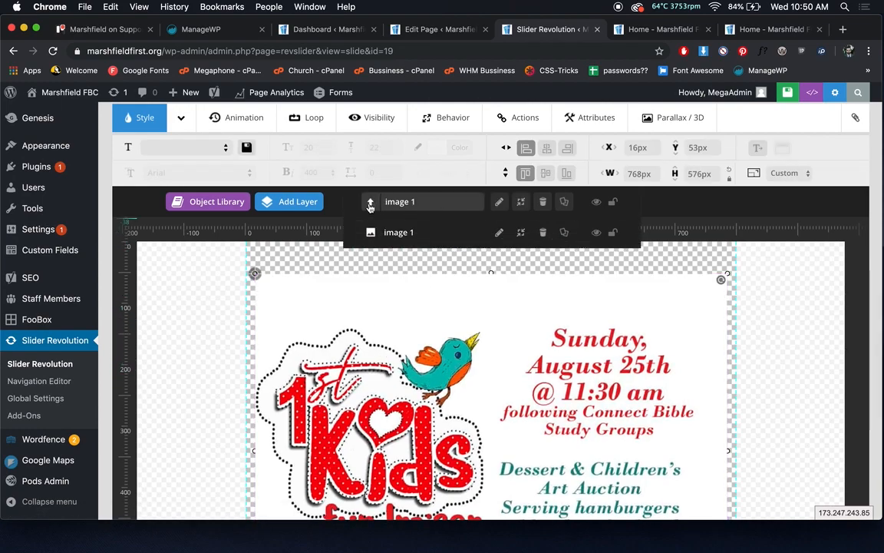
{"action": "left_click", "coordinate": [500, 233]}
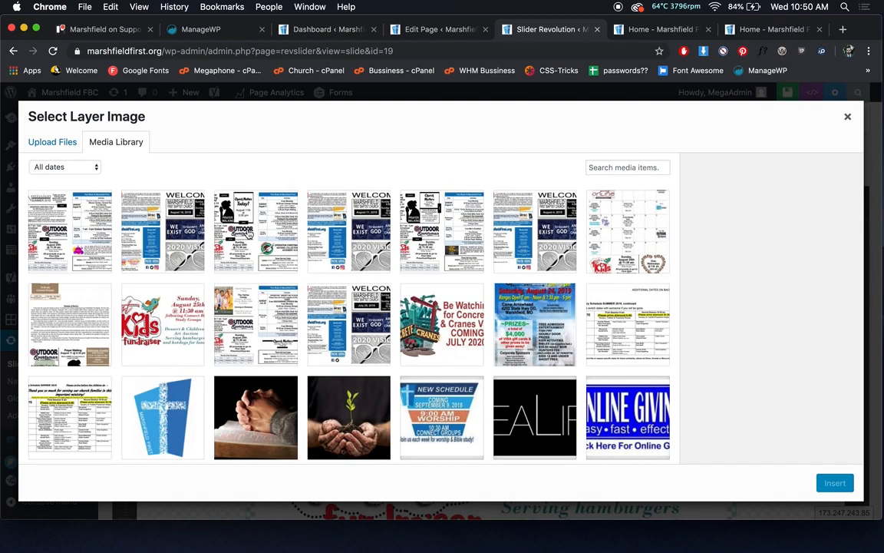
{"action": "scroll", "coordinate": [418, 339], "scroll_direction": "down", "scroll_amount": 3}
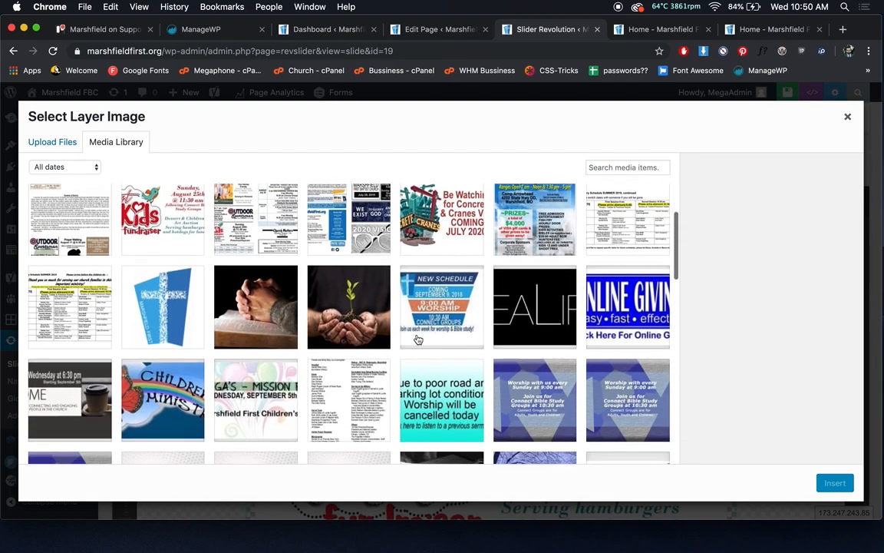
{"action": "left_click", "coordinate": [630, 307]}
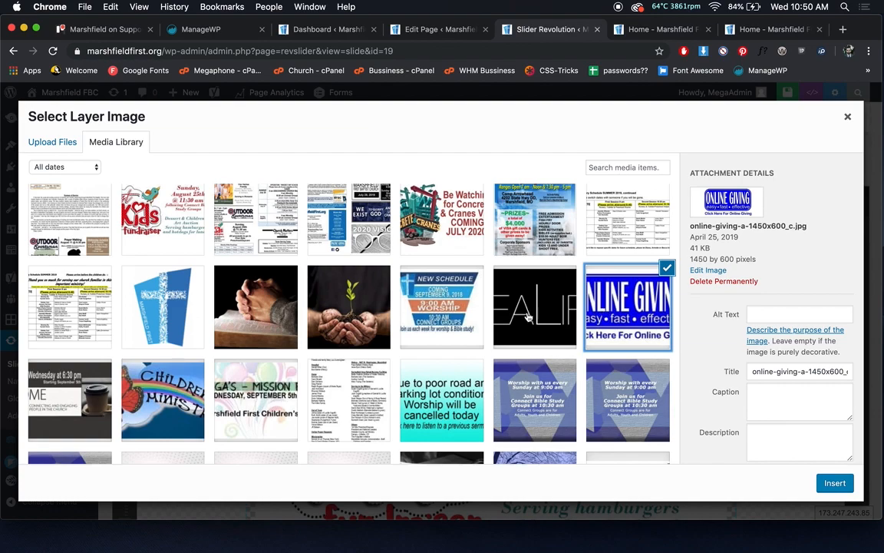
{"action": "left_click", "coordinate": [443, 310]}
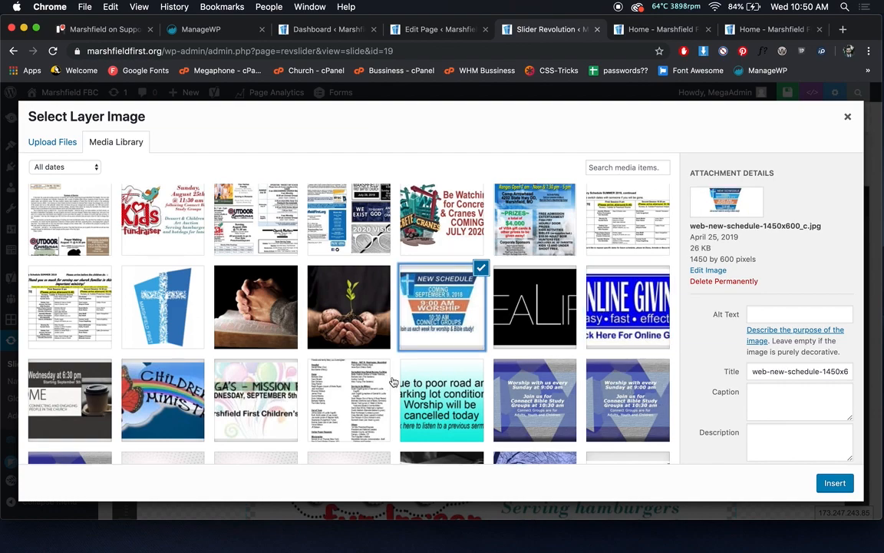
{"action": "left_click", "coordinate": [432, 386]}
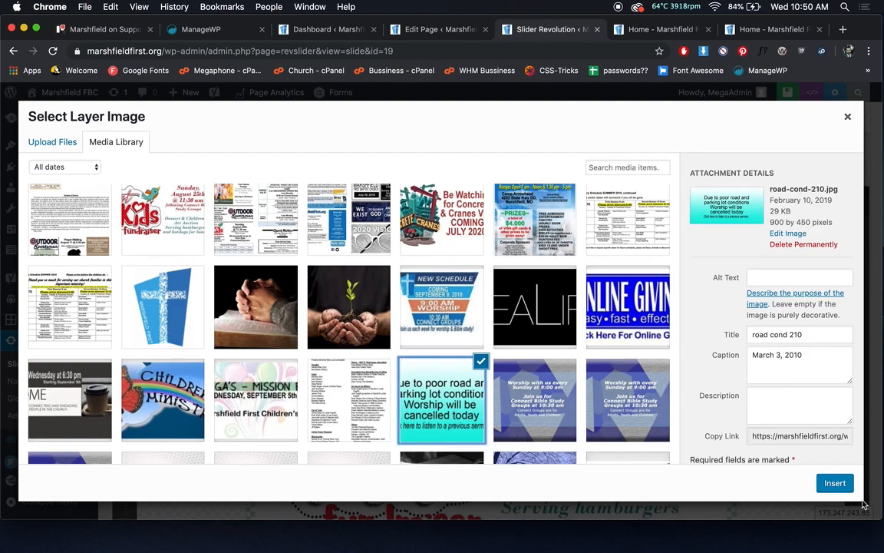
{"action": "left_click", "coordinate": [843, 483]}
{"action": "scroll", "coordinate": [513, 368], "scroll_direction": "down", "scroll_amount": 5}
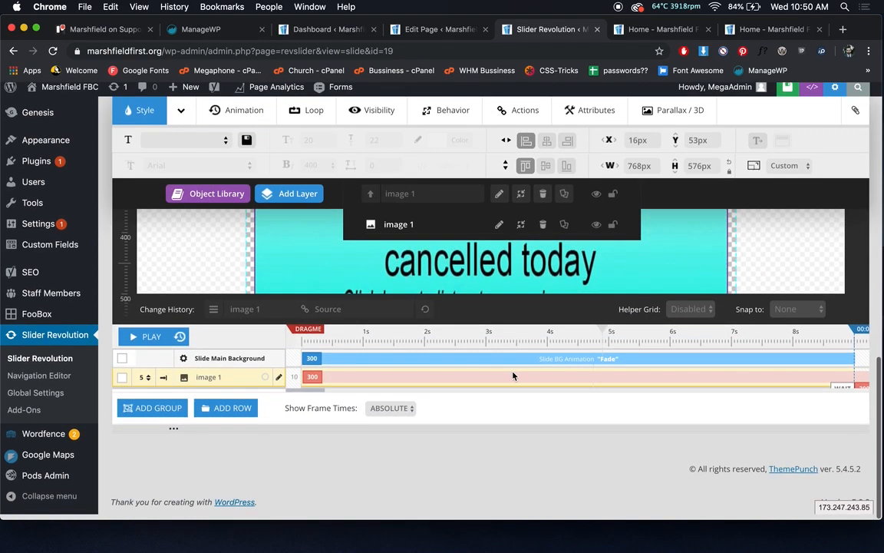
{"action": "scroll", "coordinate": [451, 367], "scroll_direction": "up", "scroll_amount": 5}
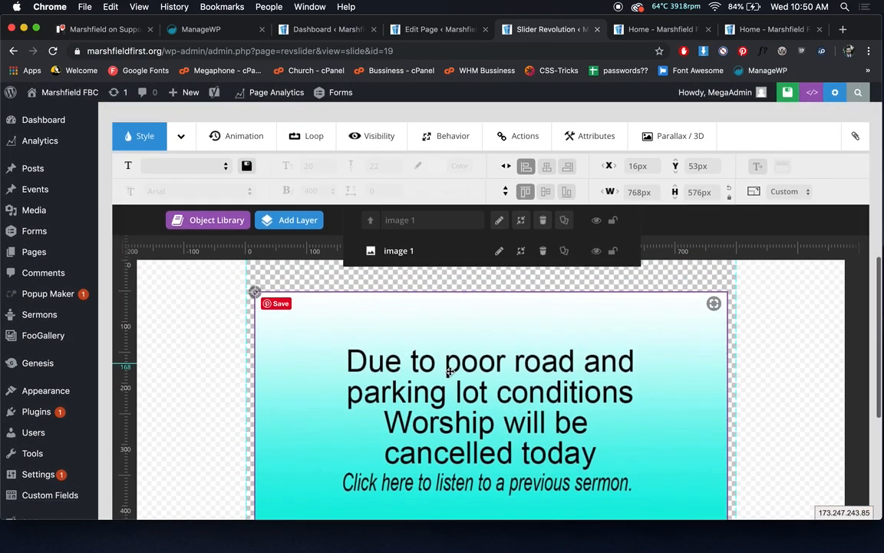
{"action": "scroll", "coordinate": [449, 371], "scroll_direction": "down", "scroll_amount": 3}
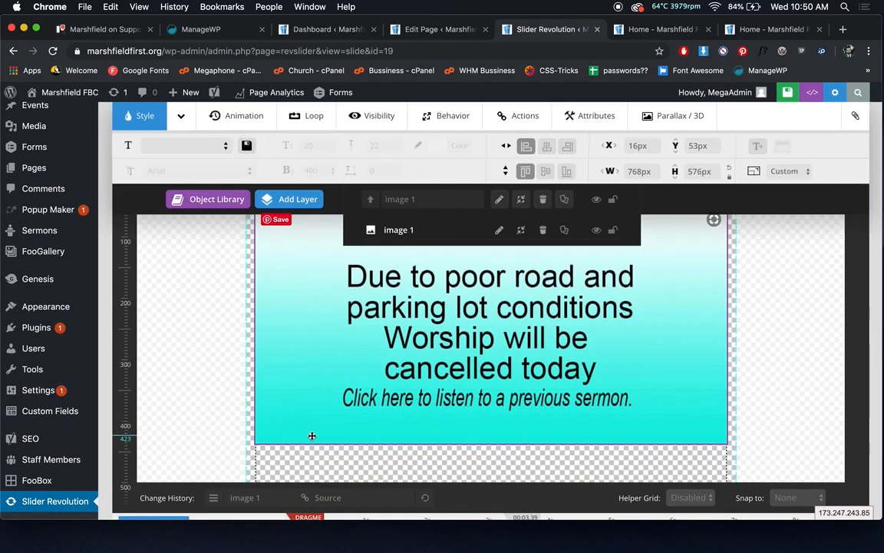
Move the duplicated slide #2 behind the Concrete & Cranes VBS slide in the slide order.
{"action": "scroll", "coordinate": [312, 436], "scroll_direction": "up", "scroll_amount": 6}
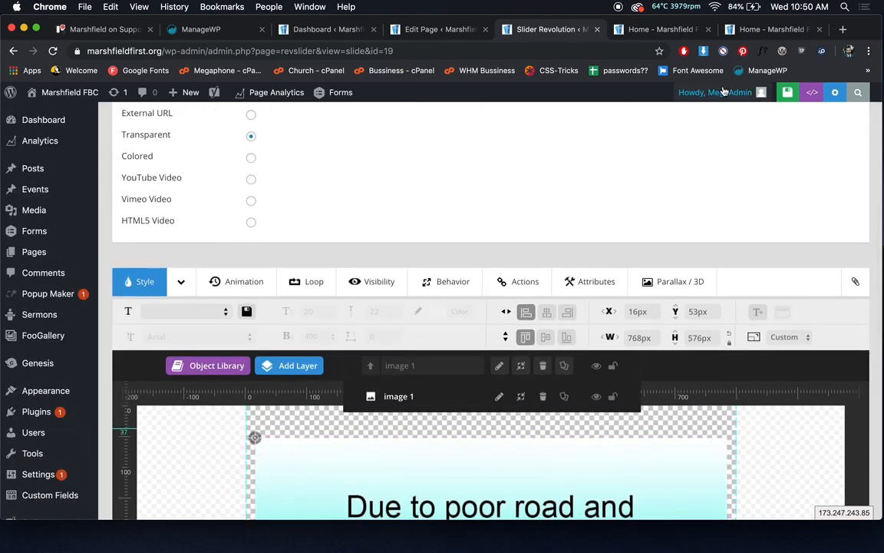
{"action": "scroll", "coordinate": [389, 341], "scroll_direction": "up", "scroll_amount": 5}
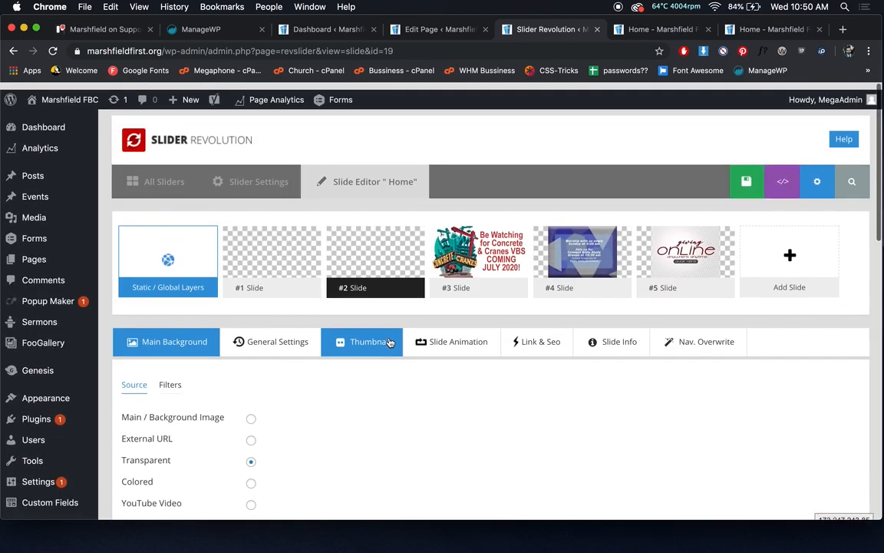
{"action": "mouse_move", "coordinate": [361, 259]}
{"action": "left_click_drag", "start_coordinate": [360, 259], "coordinate": [480, 262]}
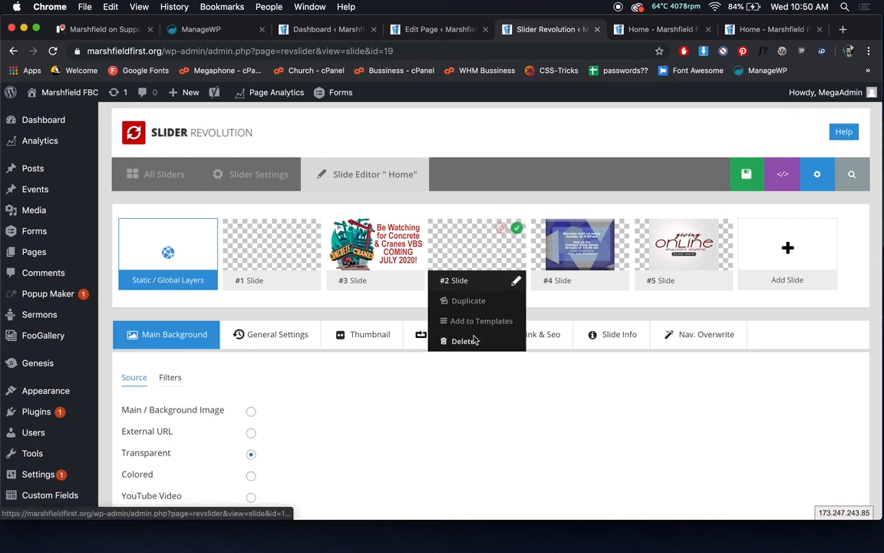
Delete the duplicated slide #2 from the Home slider, confirming the deletion and leaving the page without saving.
{"action": "left_click", "coordinate": [474, 339]}
{"action": "left_click", "coordinate": [544, 122]}
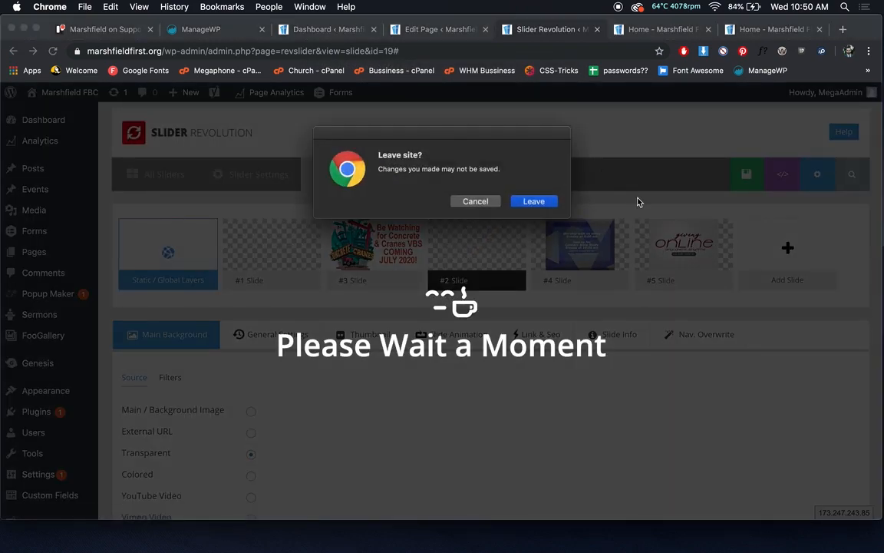
{"action": "left_click", "coordinate": [527, 204]}
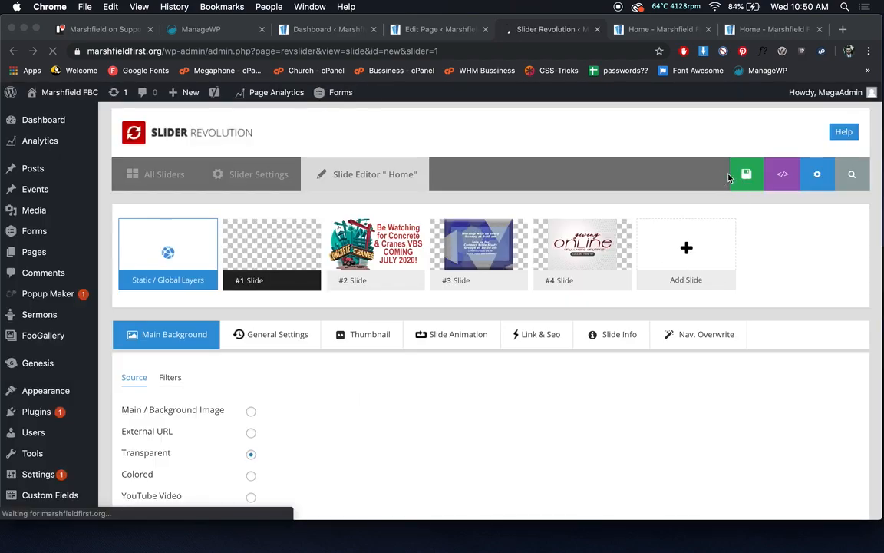
{"action": "scroll", "coordinate": [395, 438], "scroll_direction": "down", "scroll_amount": 1}
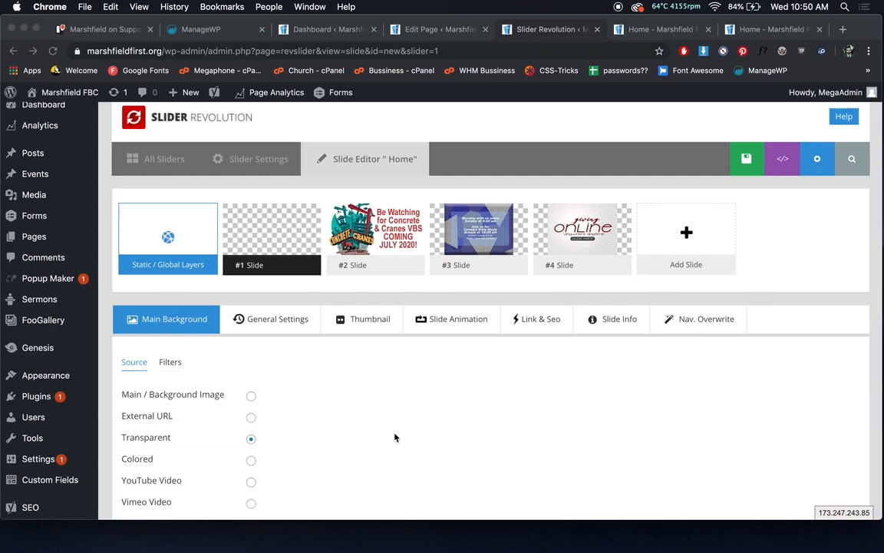
{"action": "scroll", "coordinate": [506, 390], "scroll_direction": "up", "scroll_amount": 1}
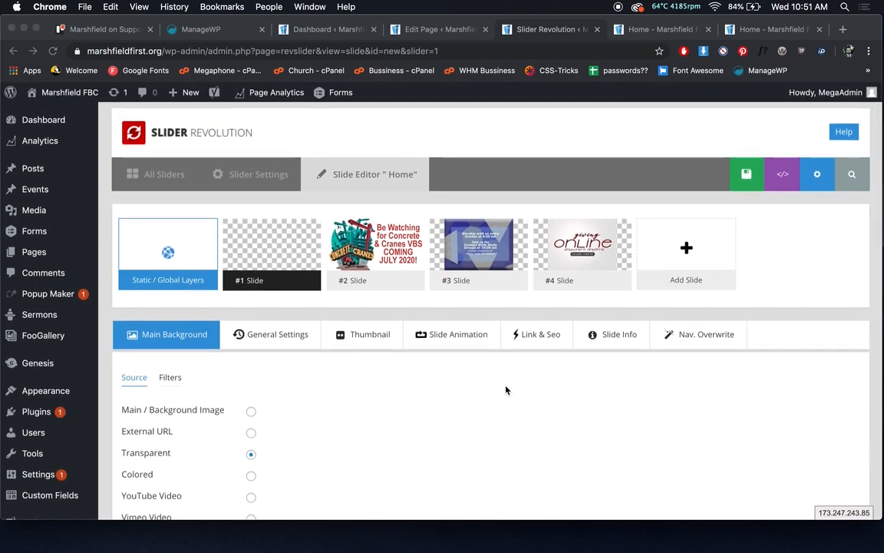